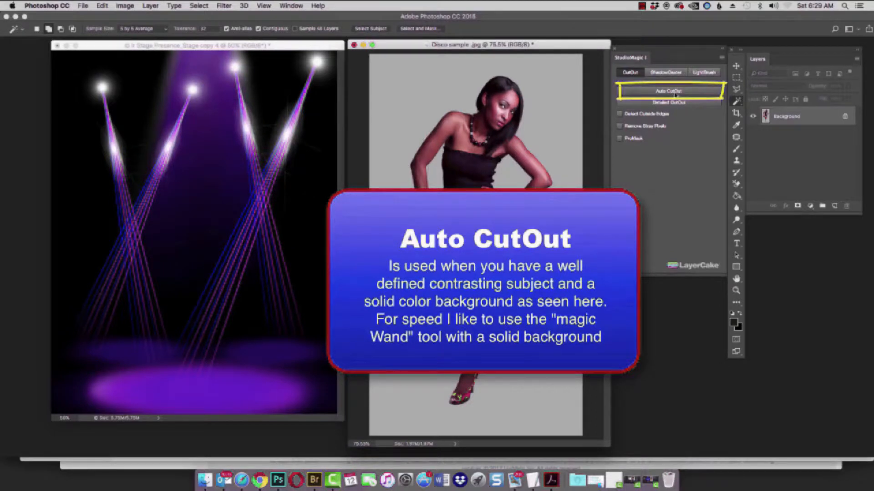
- Select the gray background around the woman with the Magic Wand in add-to-selection mode and check it in Quick Mask
click(740, 105)
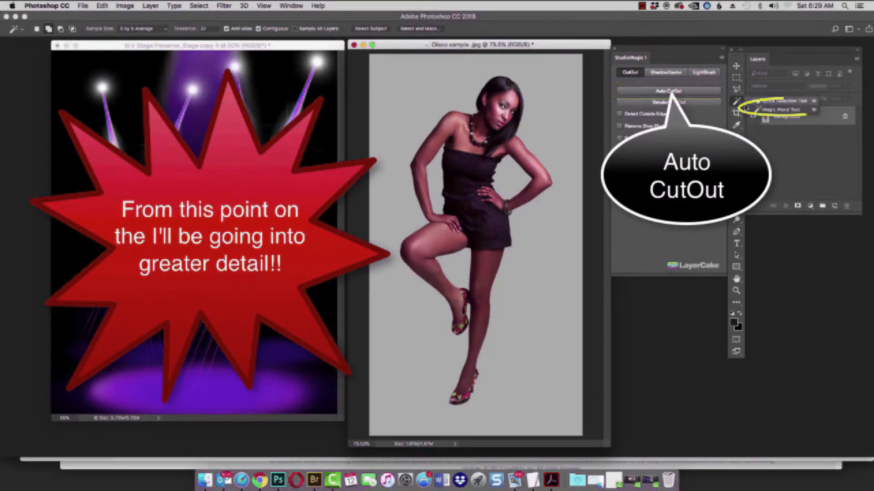
click(779, 110)
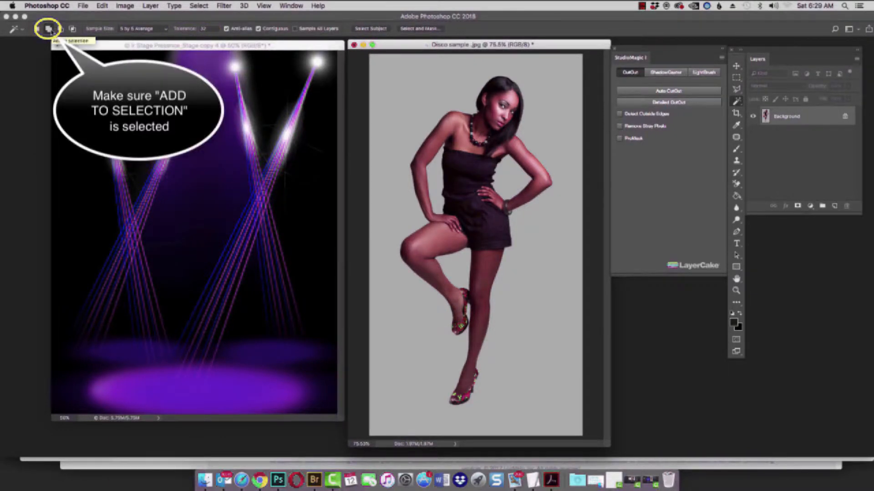
click(429, 82)
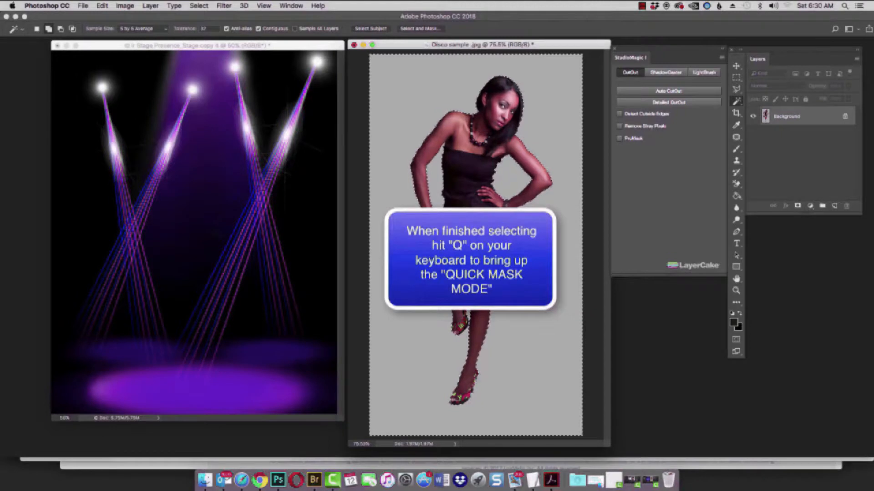
key(q)
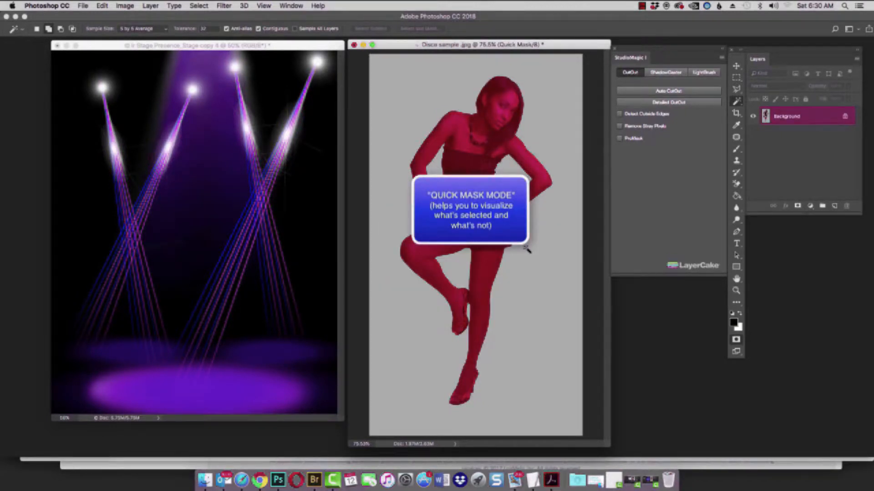
key(q)
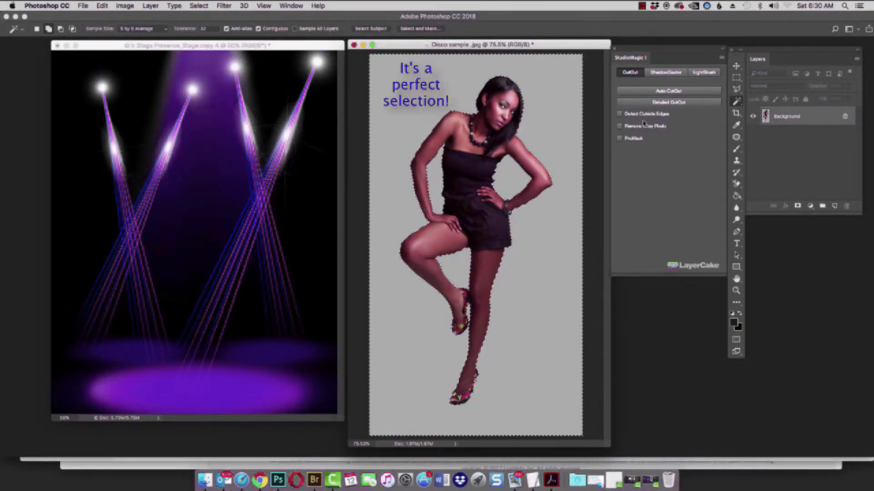
- Run Auto CutOut on the selection and inspect the cutout by hiding and reshowing the neutral gray Background layer
click(668, 91)
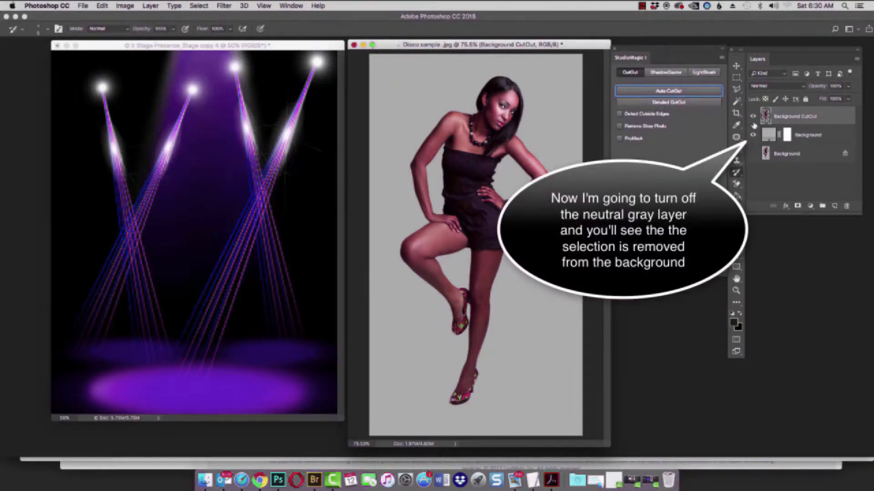
click(753, 136)
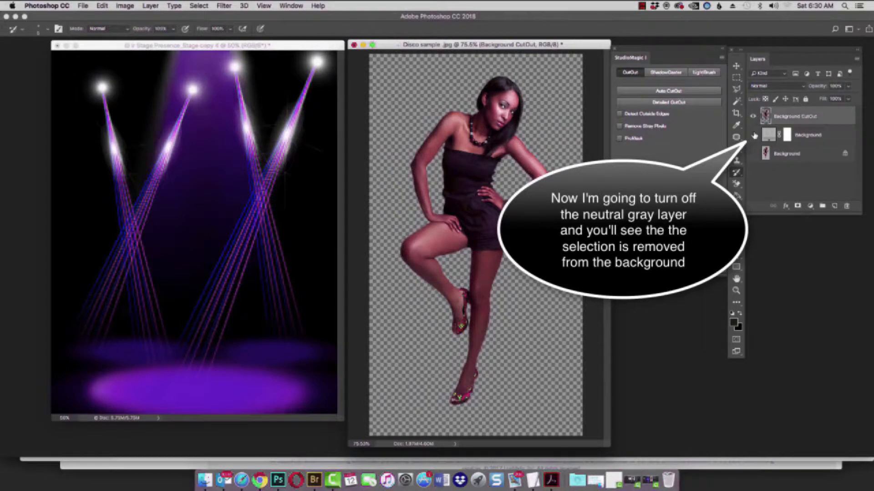
click(753, 135)
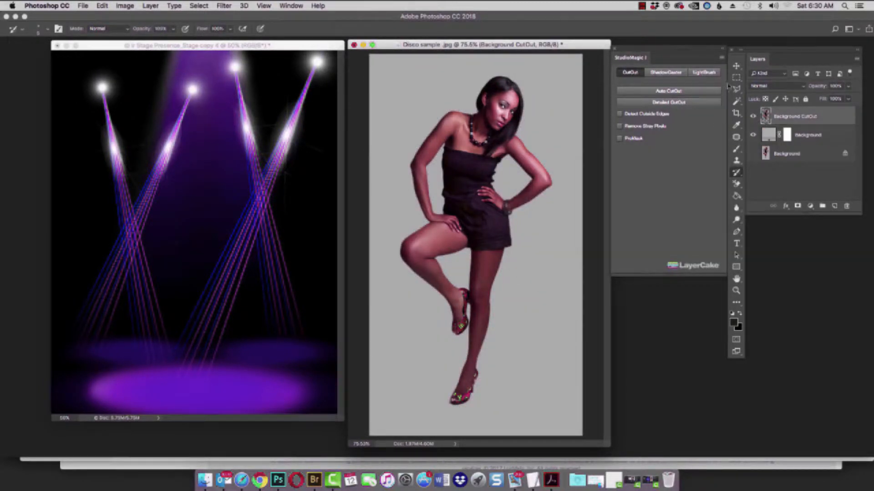
- Move the Background CutOut layer into the stage image, standing the woman in the spotlight, and enlarge her with Free Transform
click(735, 66)
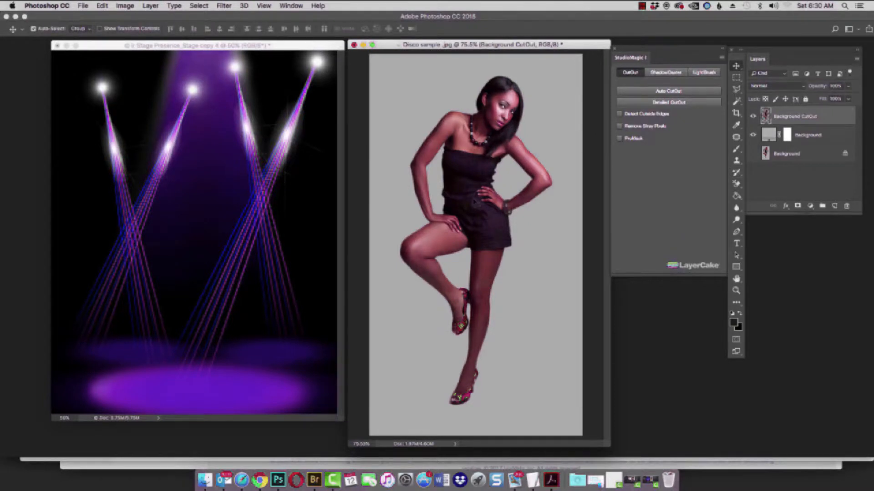
drag(478, 203, 210, 277)
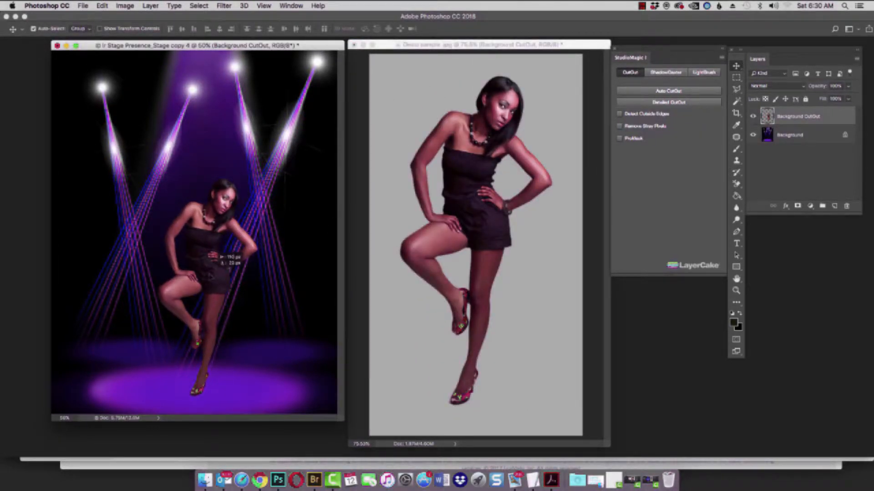
key(super+t)
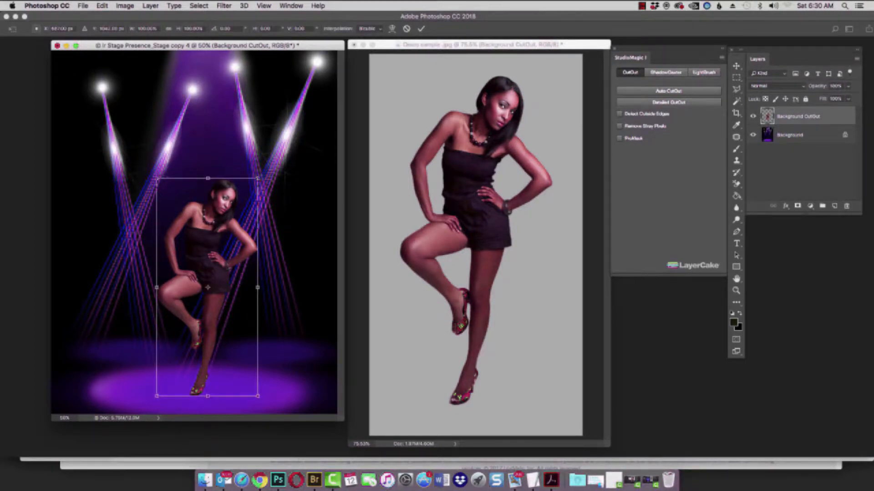
drag(258, 178, 274, 143)
key(Return)
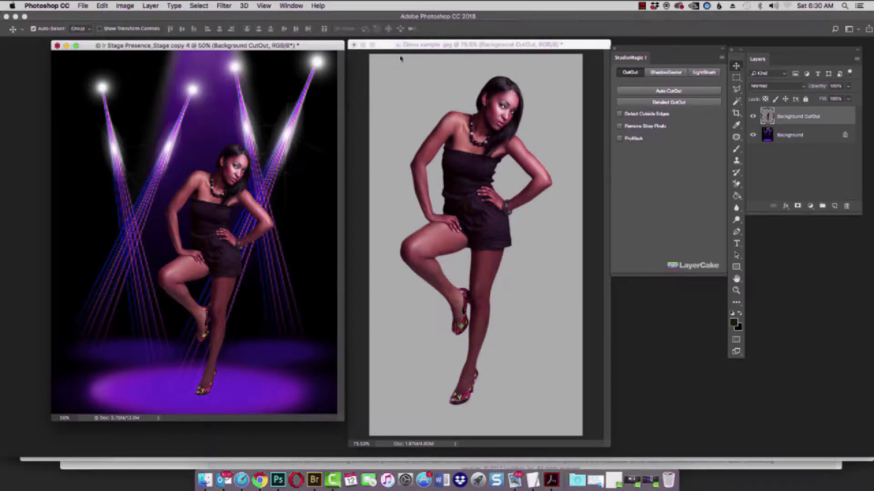
- Clear the Disco sample window away, centre the stage image window, and create a new ShadowCaster shadow for the woman
drag(408, 49, 873, 82)
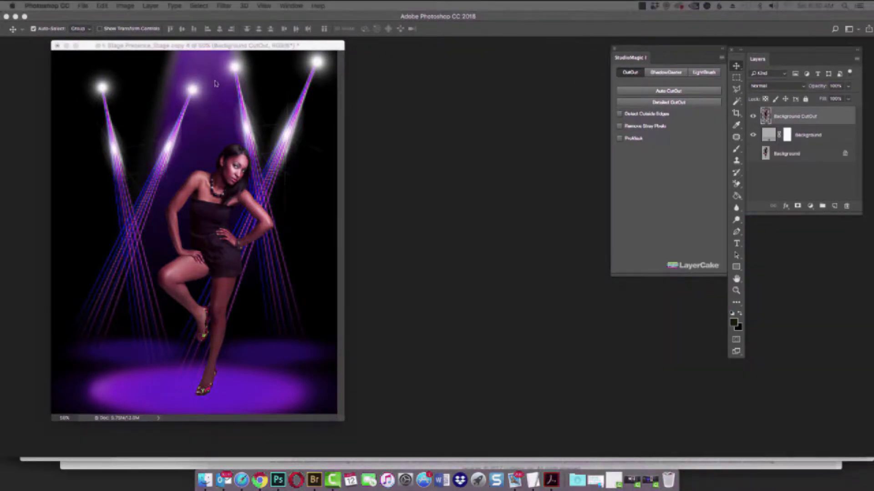
drag(168, 46, 415, 54)
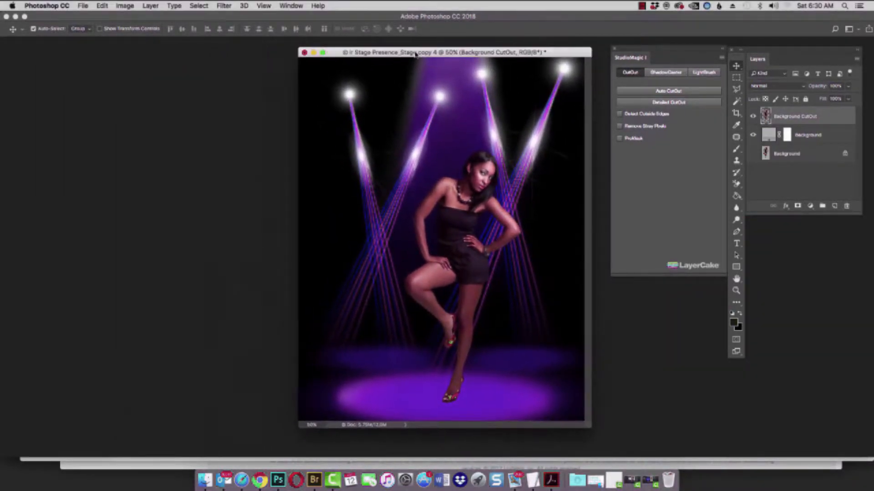
click(666, 72)
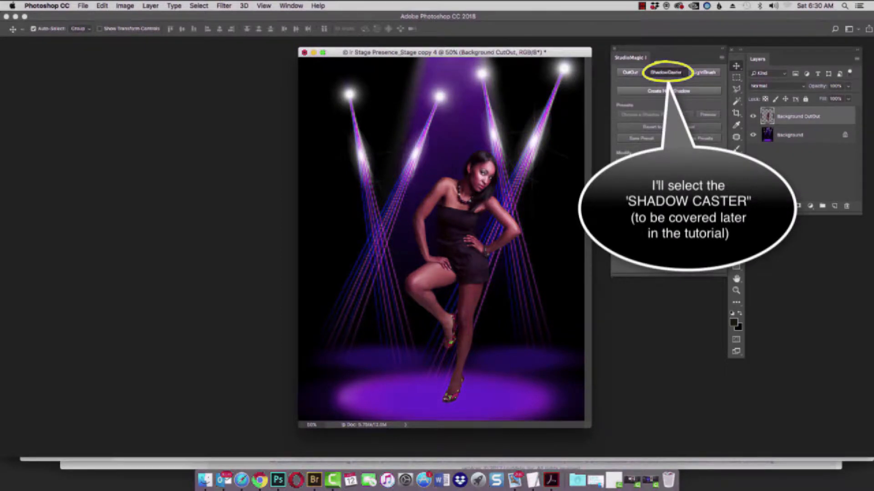
click(684, 93)
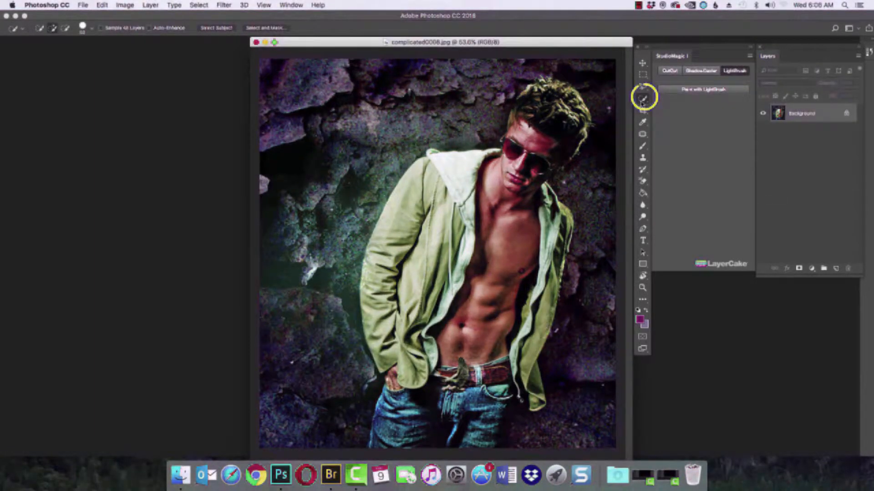
- Choose the Quick Selection Tool with Auto-Enhance on and accept Cursors preferences with Normal Brush Tip and the crosshair shown
click(642, 99)
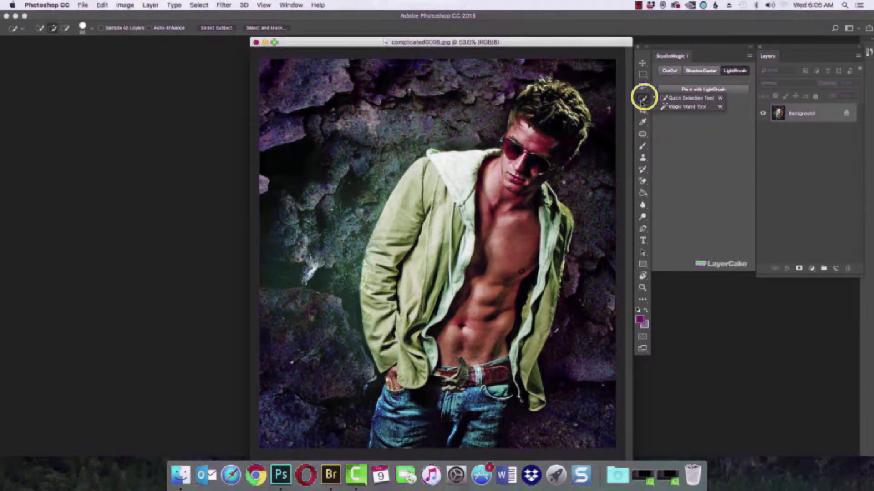
click(672, 103)
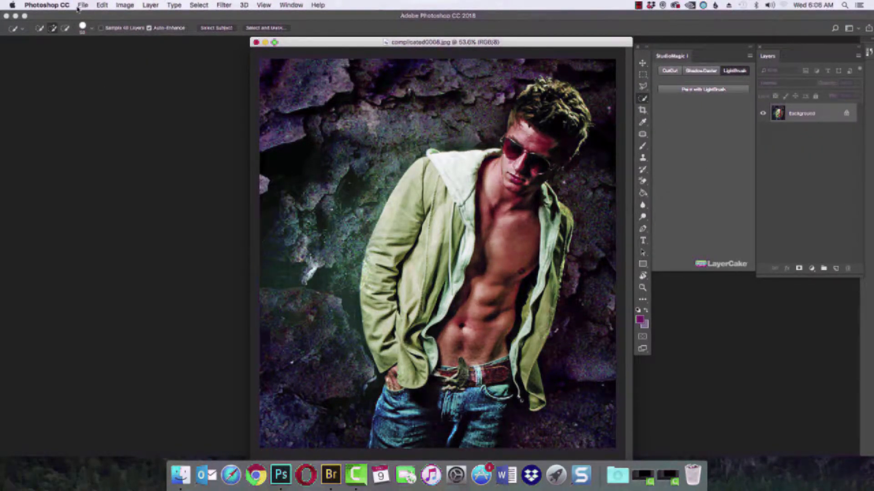
click(40, 6)
mouse_move(45, 34)
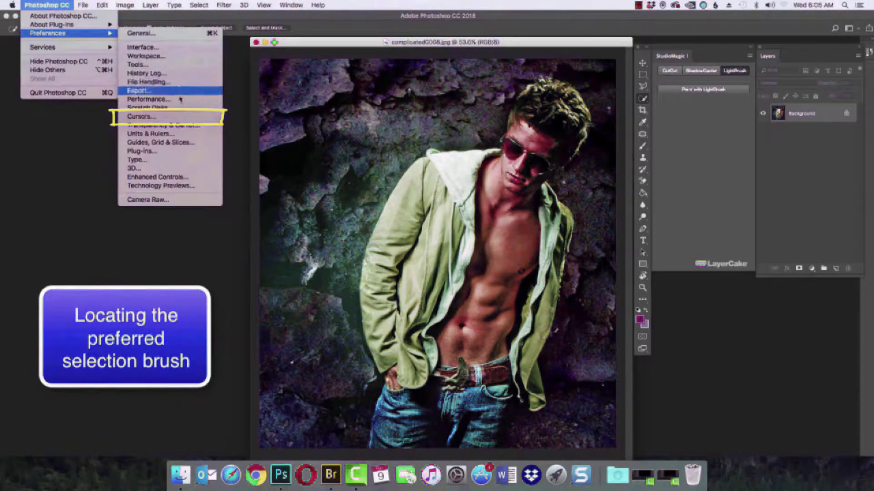
click(147, 117)
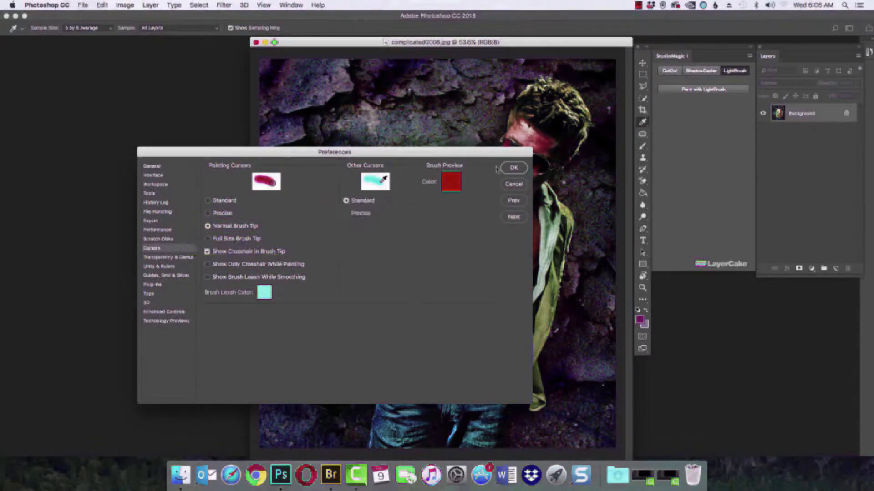
click(511, 170)
- Adjust the Quick Selection brush size and select the man's hair and upper head from inside the subject
key(w)
click(641, 287)
mouse_move(562, 123)
mouse_down()
mouse_move(576, 116)
mouse_move(528, 153)
mouse_up()
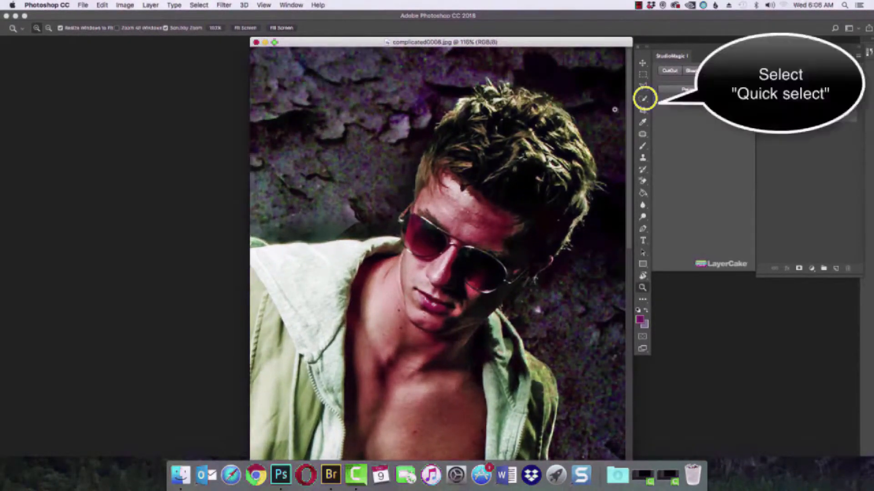
click(643, 101)
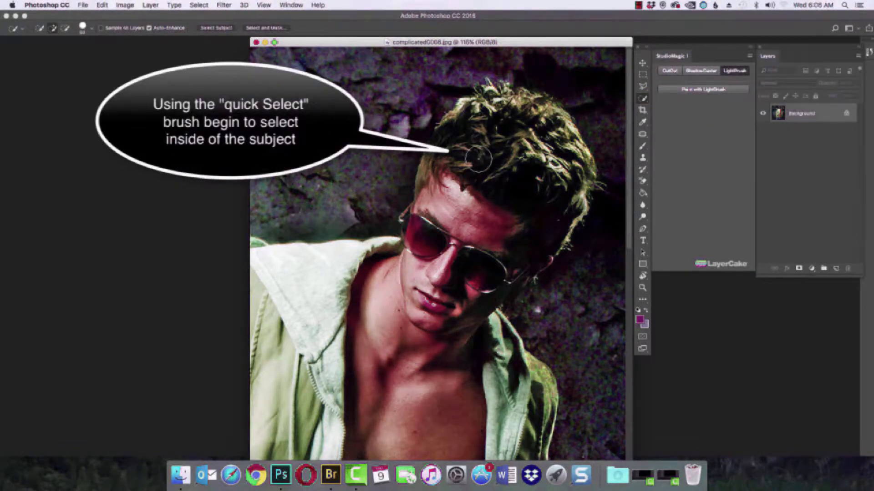
key(bracketright)
key(bracketright)
key(bracketright)
key(bracketright)
key(bracketright)
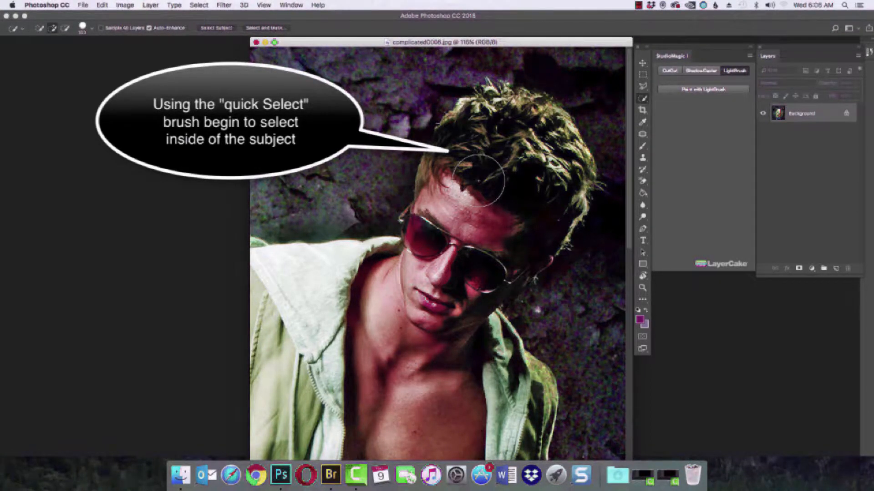
key(bracketleft)
key(bracketleft)
key(bracketleft)
key(bracketleft)
key(bracketleft)
key(bracketleft)
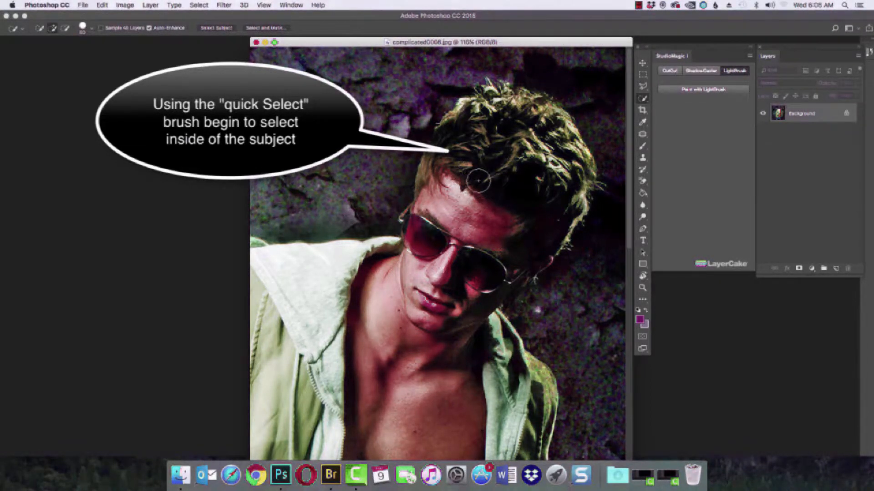
mouse_move(538, 168)
mouse_down()
mouse_move(555, 185)
mouse_move(503, 189)
mouse_move(438, 168)
mouse_move(479, 193)
mouse_move(541, 208)
mouse_up()
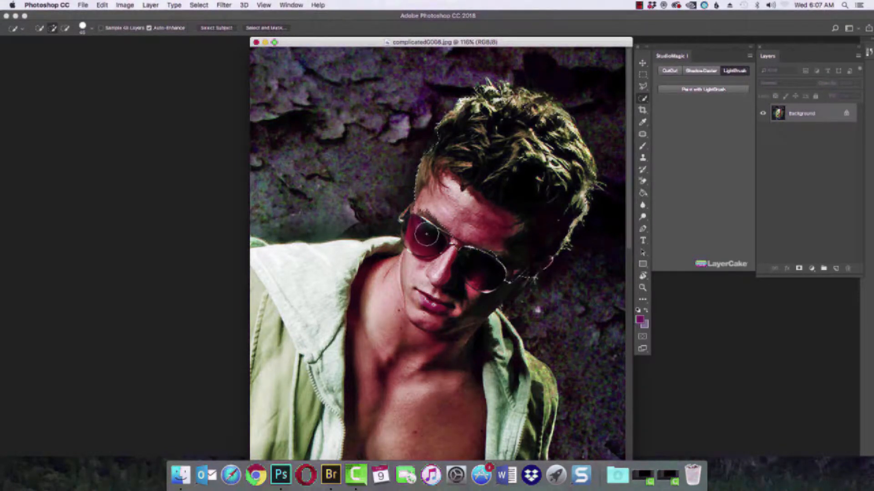
- Extend the selection over the face and neck, subtracting the rock wall area caught beside the head
mouse_move(434, 223)
mouse_down()
mouse_move(412, 242)
mouse_move(364, 235)
mouse_up()
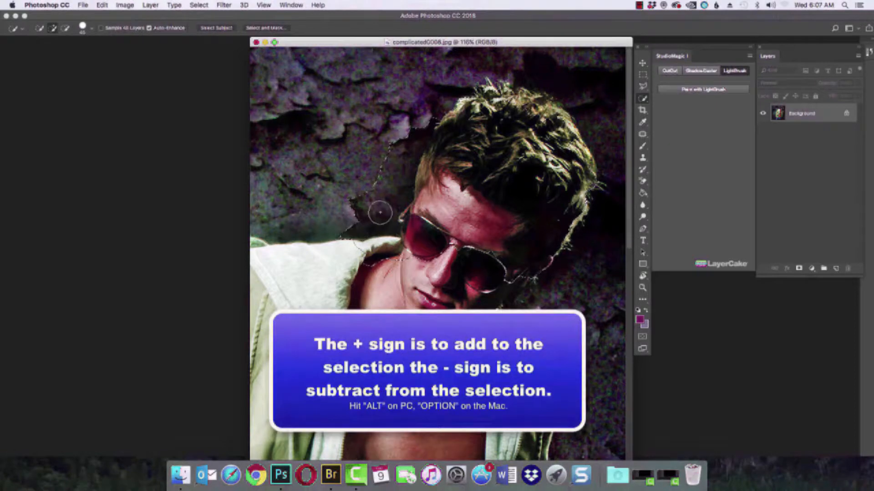
key(alt)
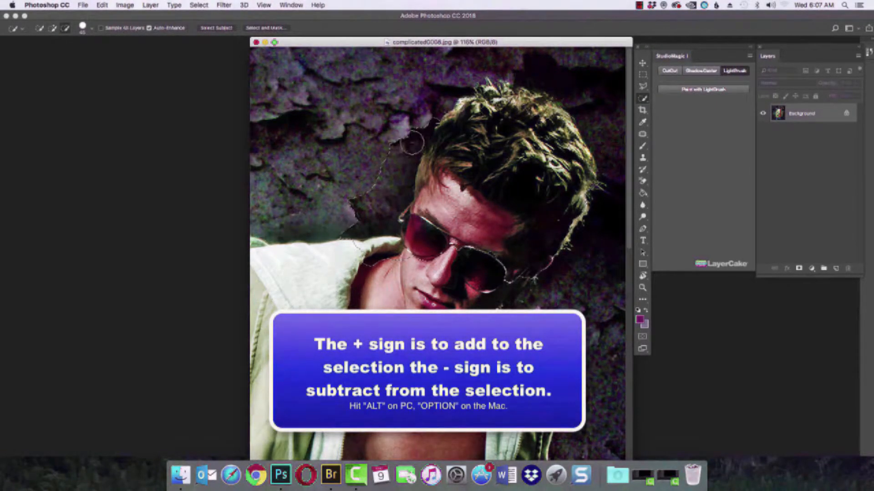
mouse_move(411, 143)
mouse_down()
mouse_move(390, 146)
mouse_move(355, 226)
mouse_up()
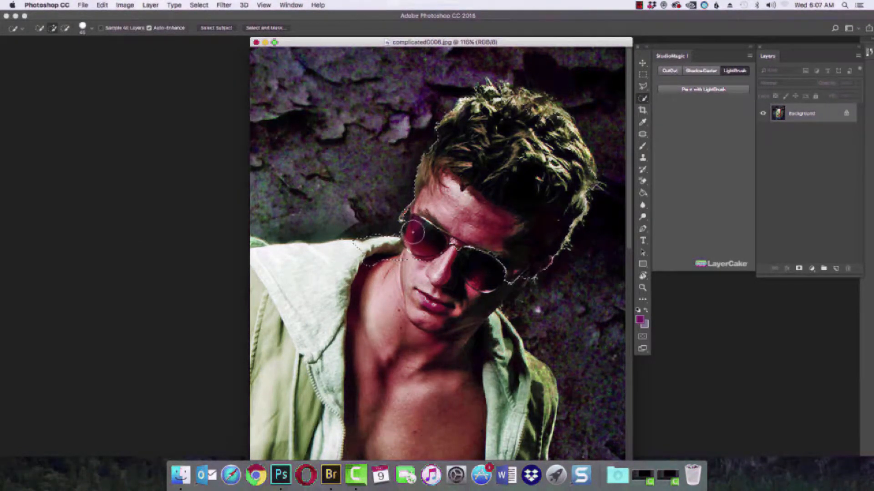
drag(410, 241, 404, 266)
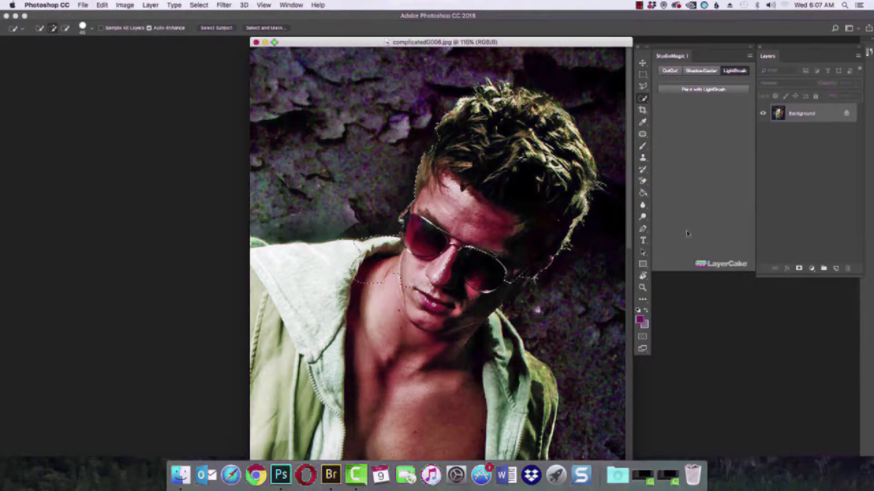
- Extend the quick selection from the neck over the jacket and down to the jeans
click(642, 288)
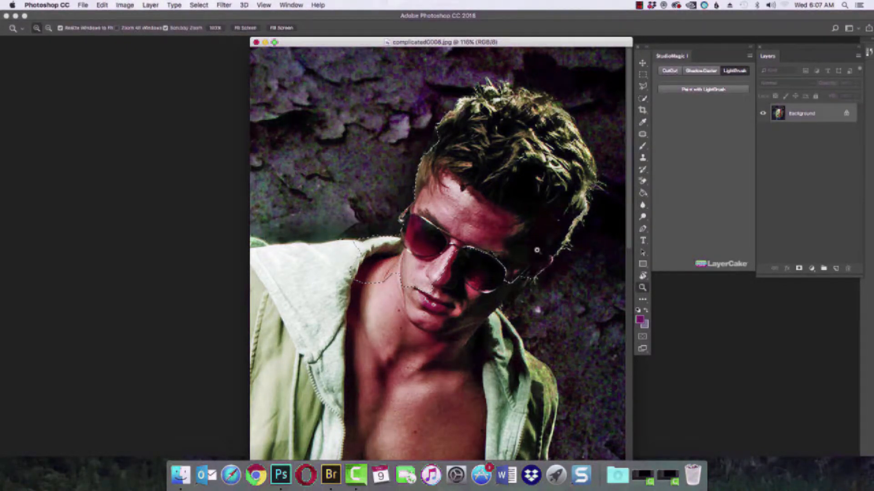
drag(536, 250, 515, 254)
key(w)
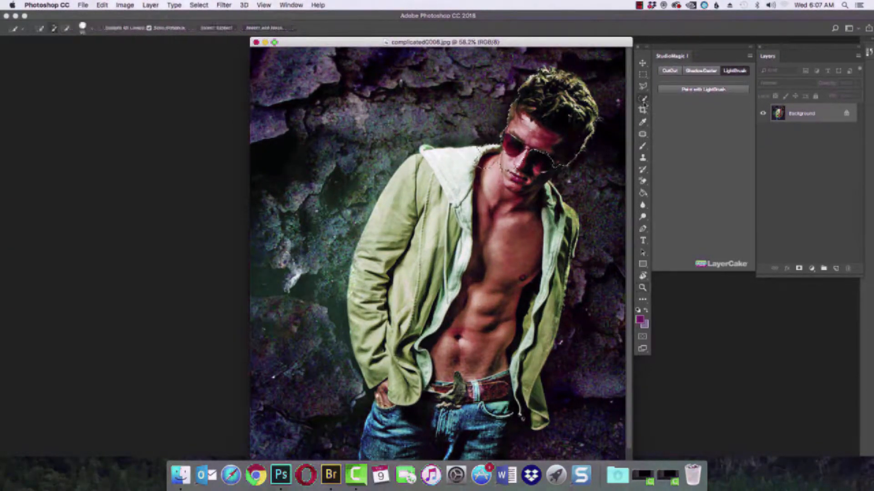
mouse_move(557, 146)
mouse_down()
mouse_move(517, 160)
mouse_move(527, 190)
mouse_move(555, 214)
mouse_move(556, 255)
mouse_move(560, 213)
mouse_move(553, 226)
mouse_up()
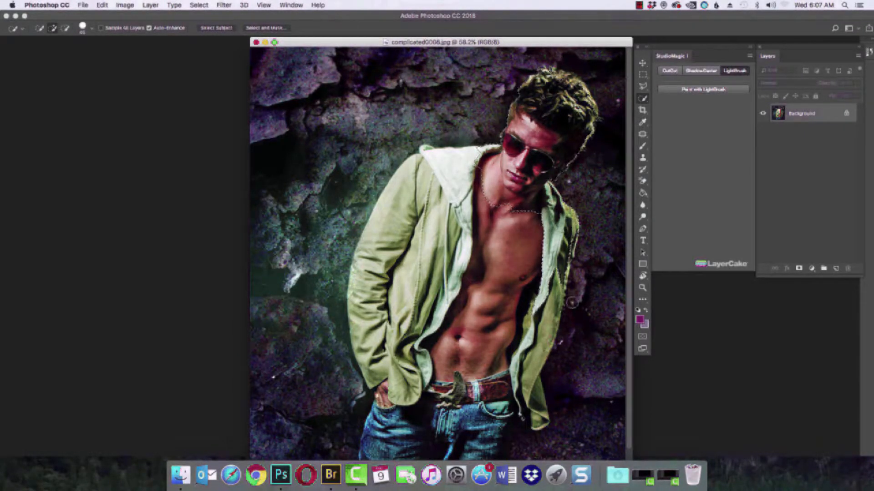
drag(554, 310, 524, 414)
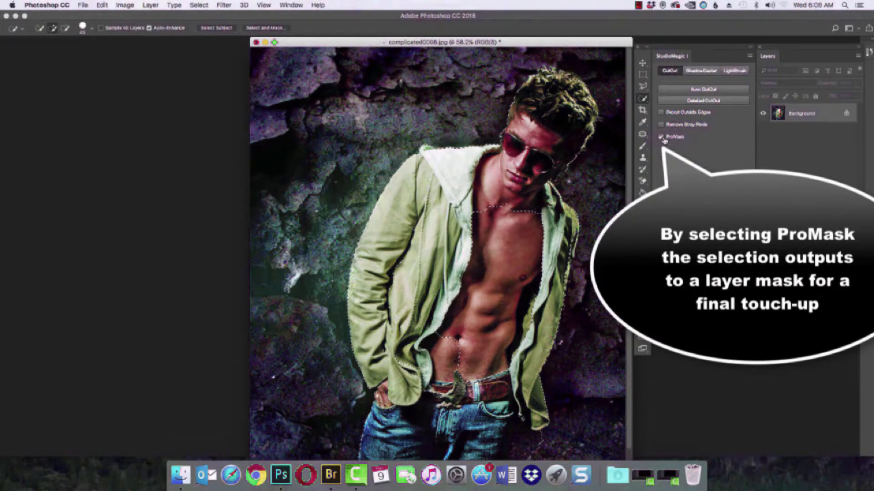
- Run Detailed CutOut on the selected man and preview the mask in Onion Skin before setting the view mode to Overlay
click(706, 101)
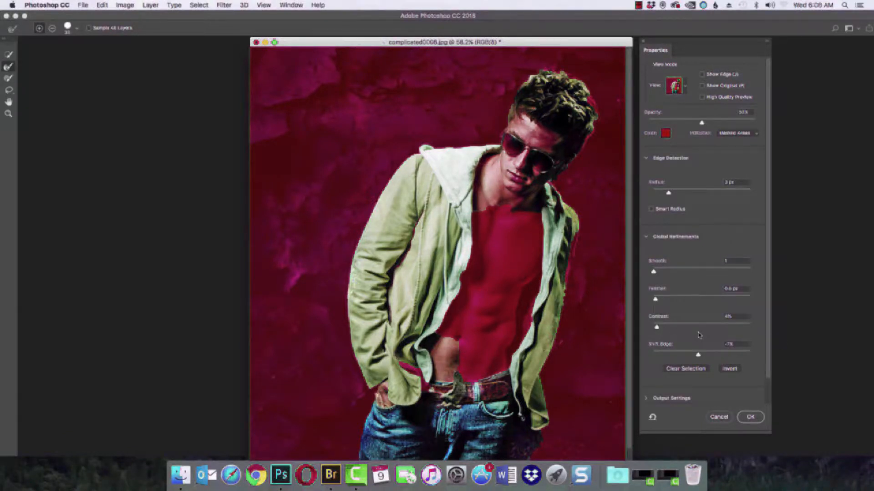
click(686, 88)
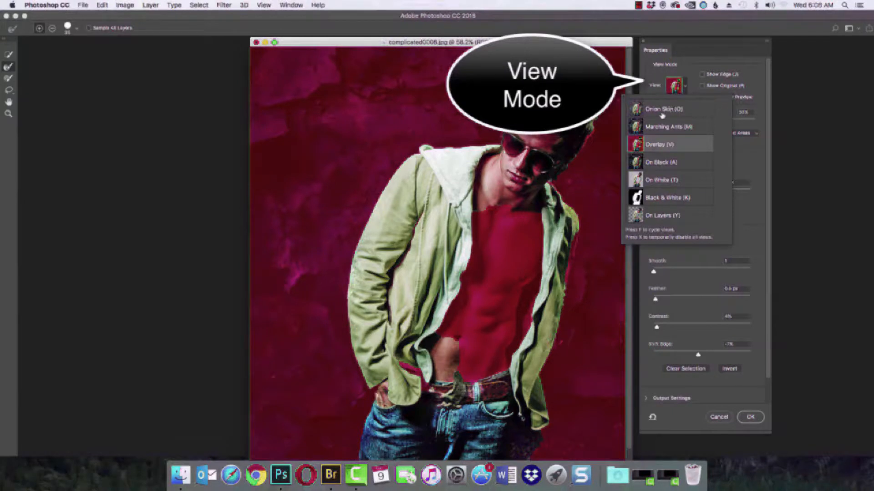
click(686, 90)
click(684, 91)
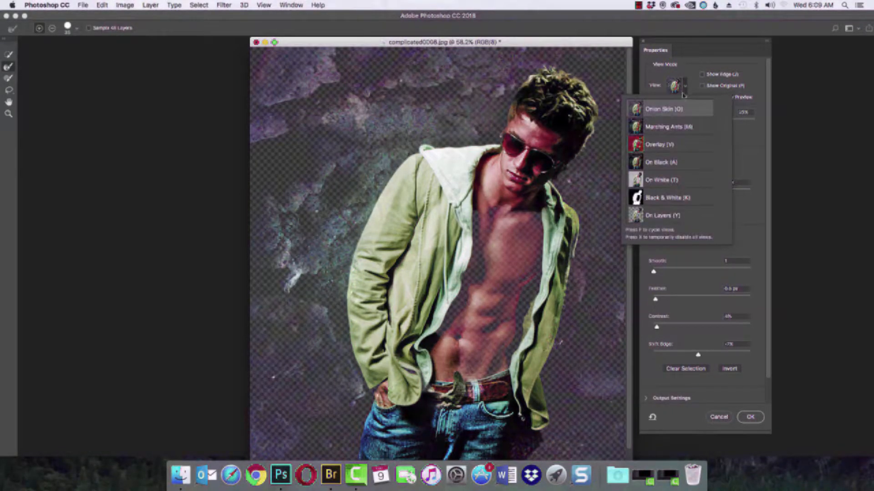
click(659, 144)
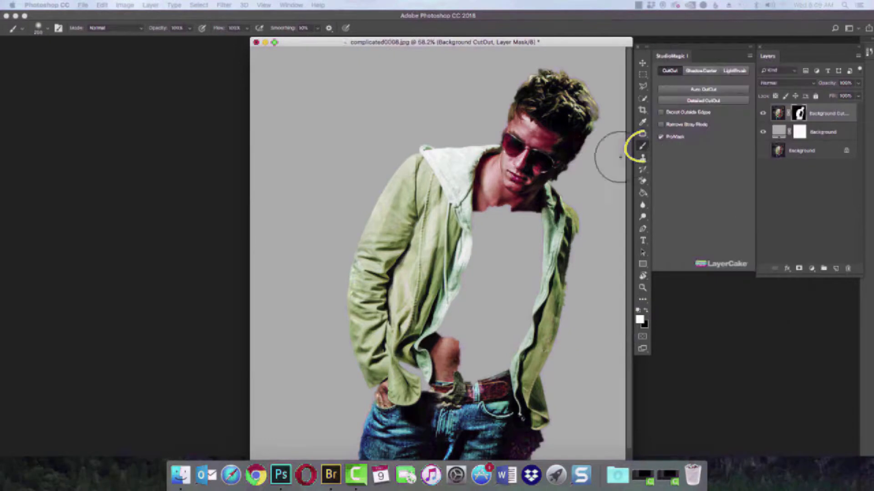
- Set the brush hardness to 100% and paint white on the mask to restore the missing chest and the jacket's outer edge
right_click(481, 226)
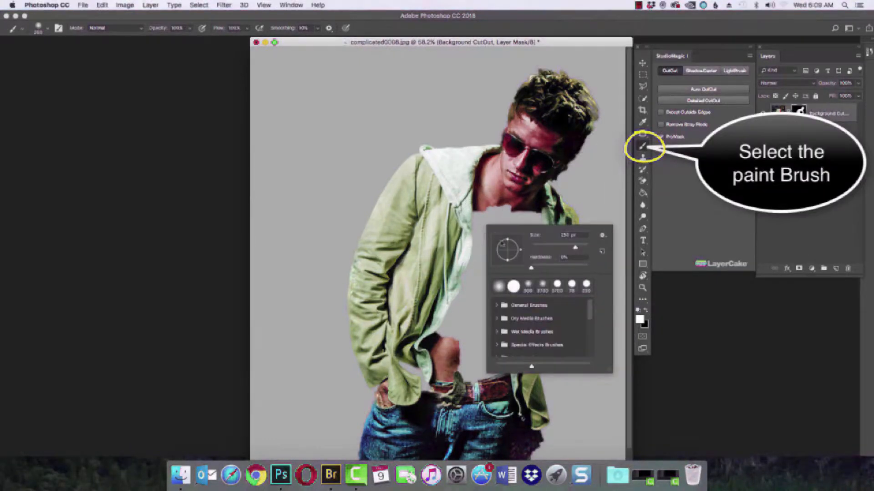
drag(531, 269, 587, 268)
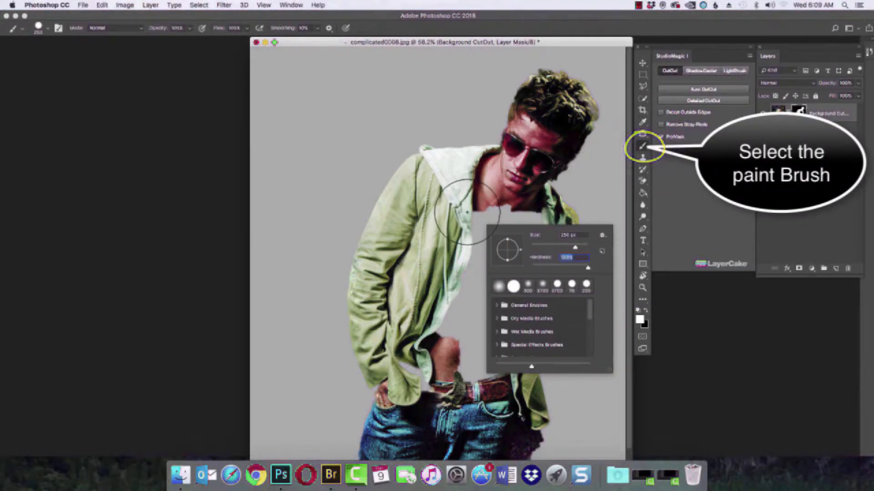
click(469, 216)
mouse_move(490, 215)
mouse_down()
mouse_move(514, 241)
mouse_move(512, 309)
mouse_move(492, 373)
mouse_move(451, 364)
mouse_move(458, 288)
mouse_move(480, 266)
mouse_move(466, 295)
mouse_up()
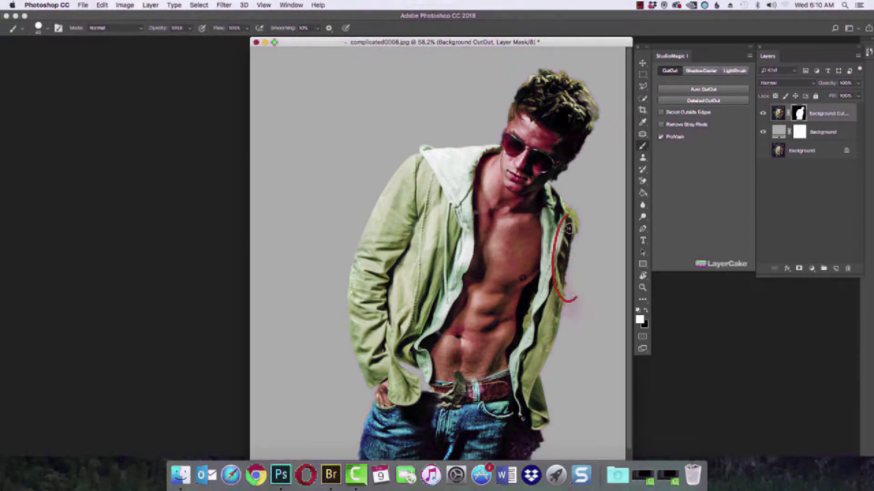
drag(569, 231, 564, 286)
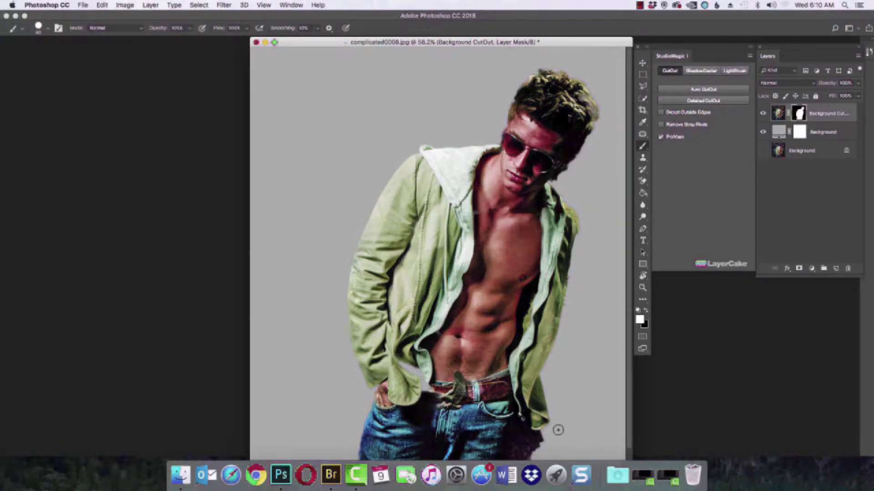
- Paint black on the cutout's mask with the Brush to erase the leftover rock beside the jeans below the jacket hem
key(z)
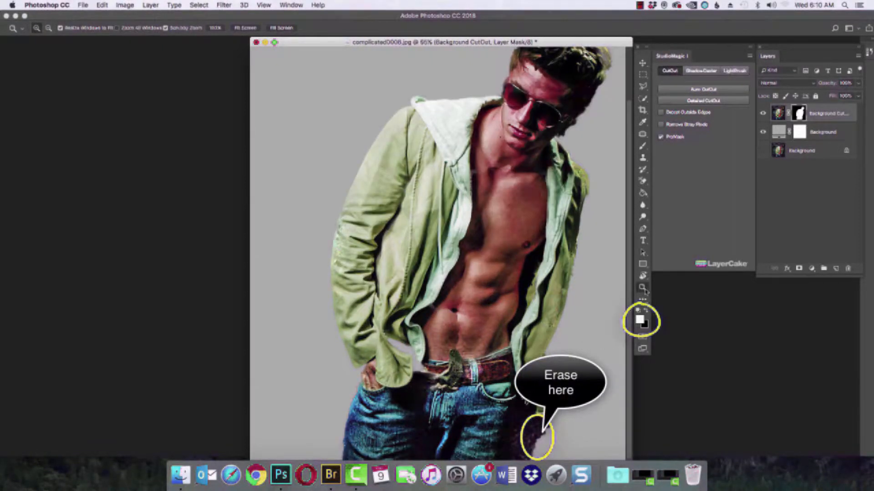
key(x)
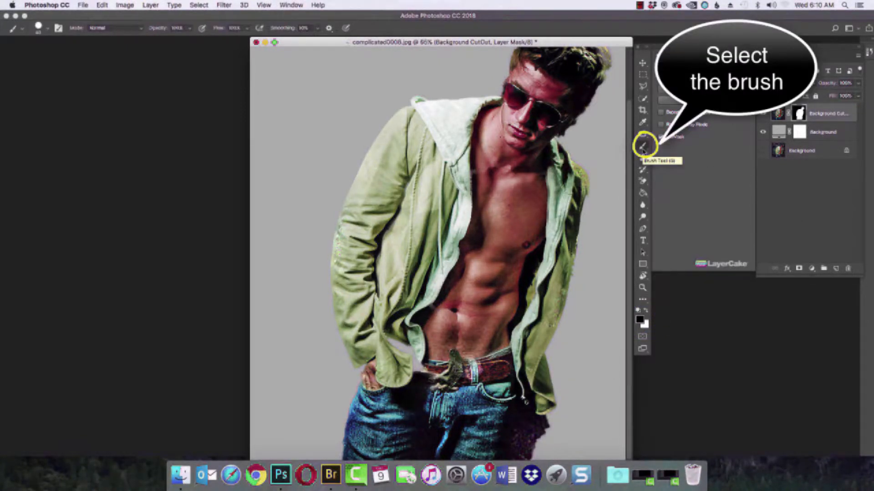
click(643, 146)
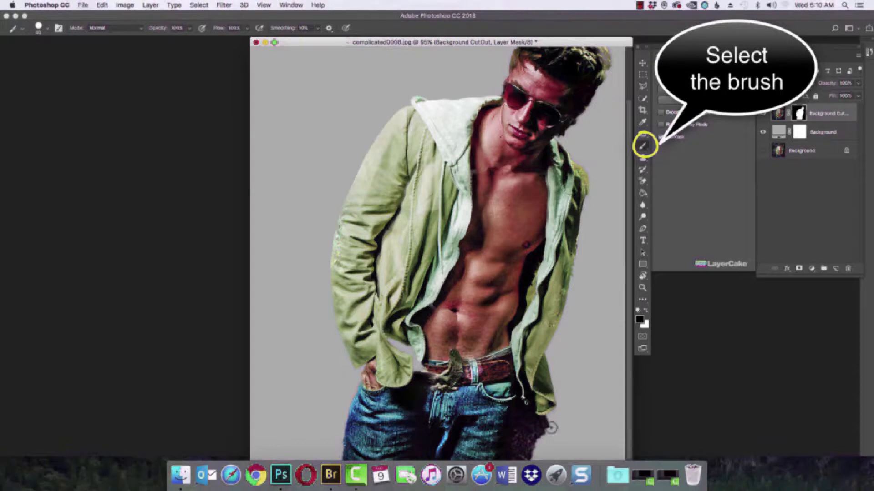
mouse_move(551, 428)
mouse_down()
mouse_move(525, 431)
mouse_move(521, 465)
mouse_move(539, 435)
mouse_up()
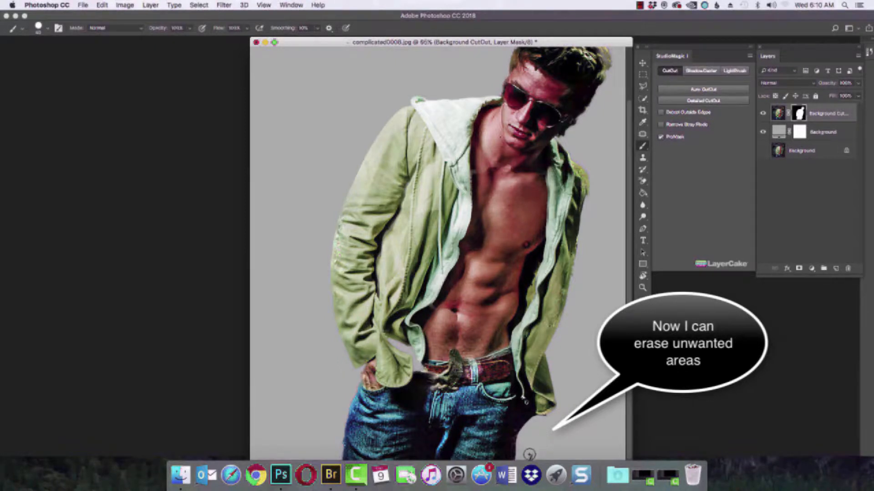
key(x)
scroll(473, 307, up, 3)
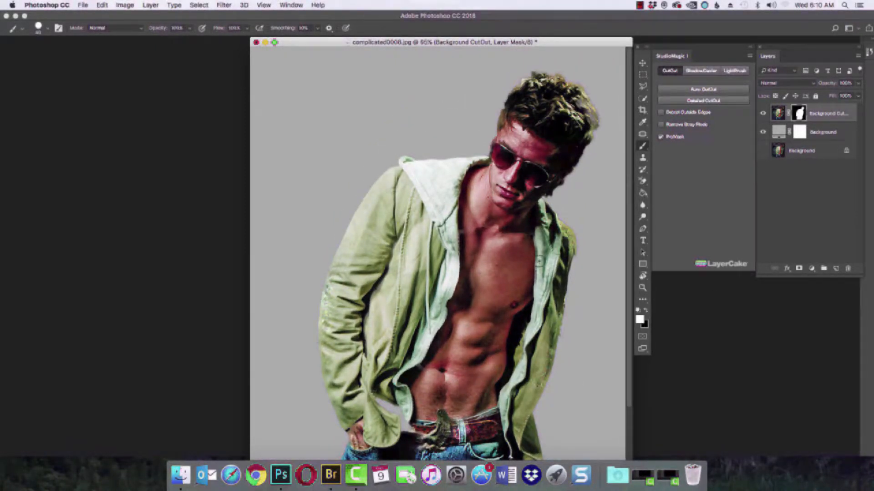
key(x)
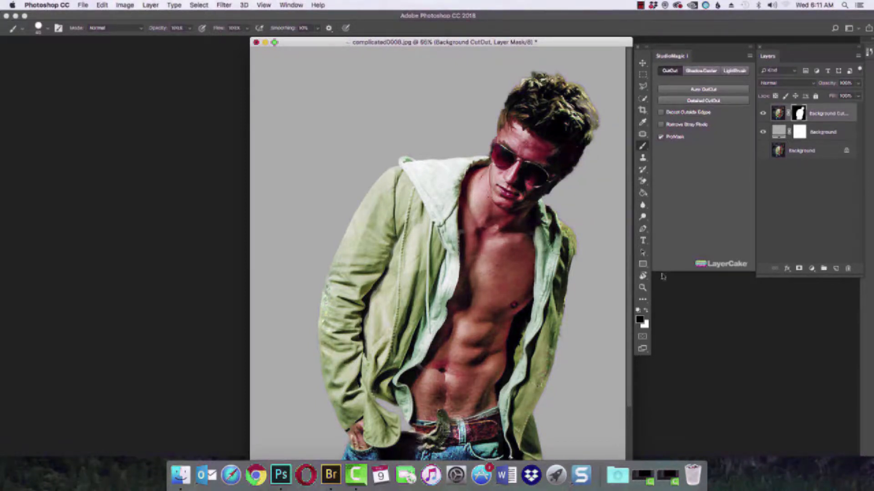
- Copy the cut-out man into the granite0004 copy brick wall document and move the source document window out of the way
click(642, 288)
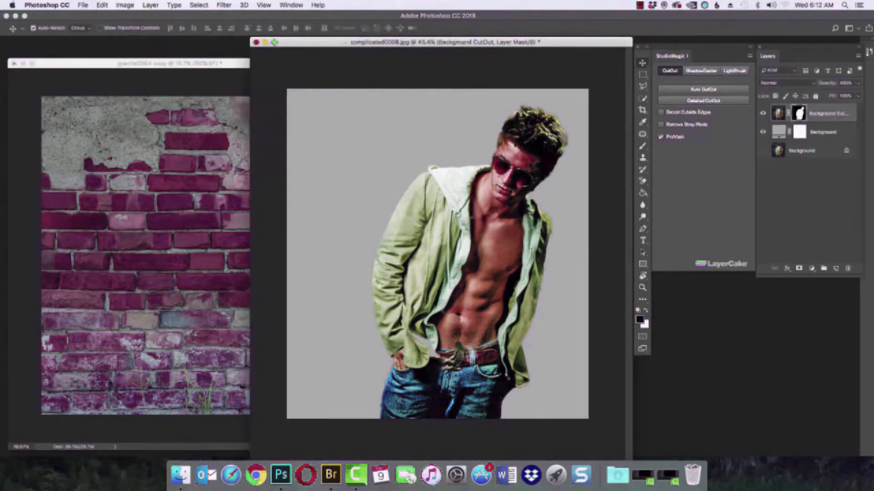
drag(531, 164, 188, 190)
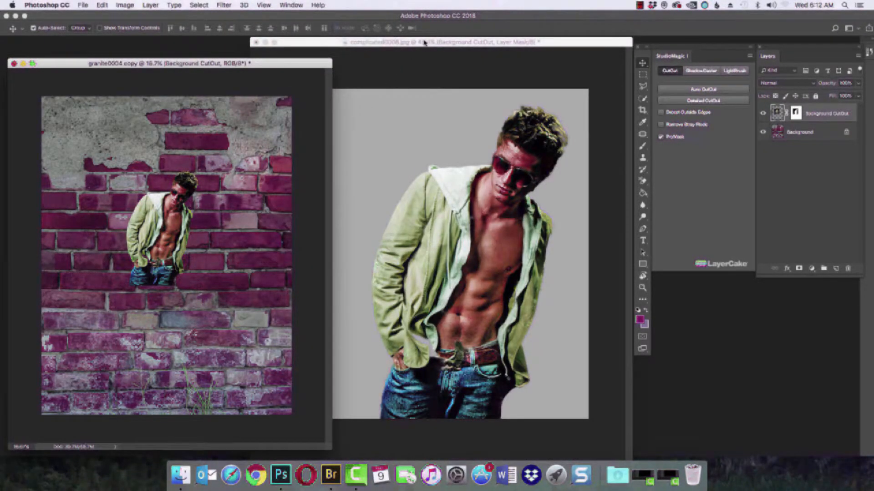
drag(424, 42, 873, 84)
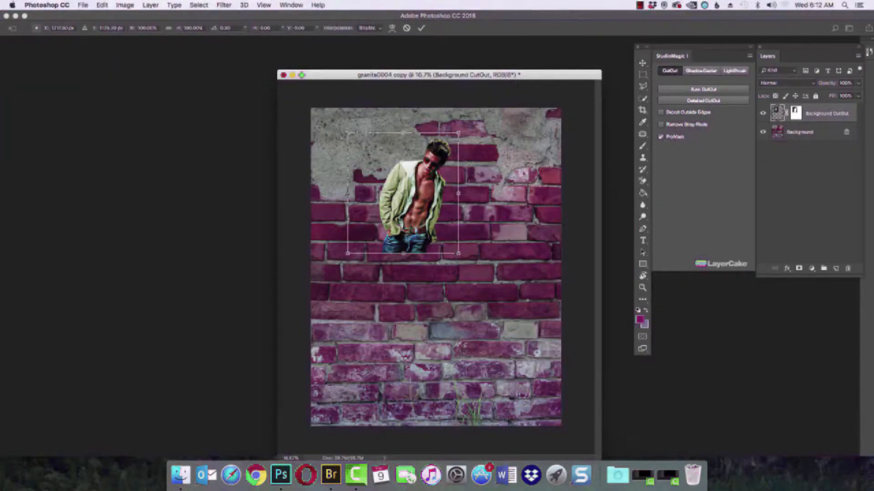
- Scale the man up to about 248% and position him against the bottom edge of the brick wall image
drag(458, 253, 597, 433)
drag(508, 282, 434, 277)
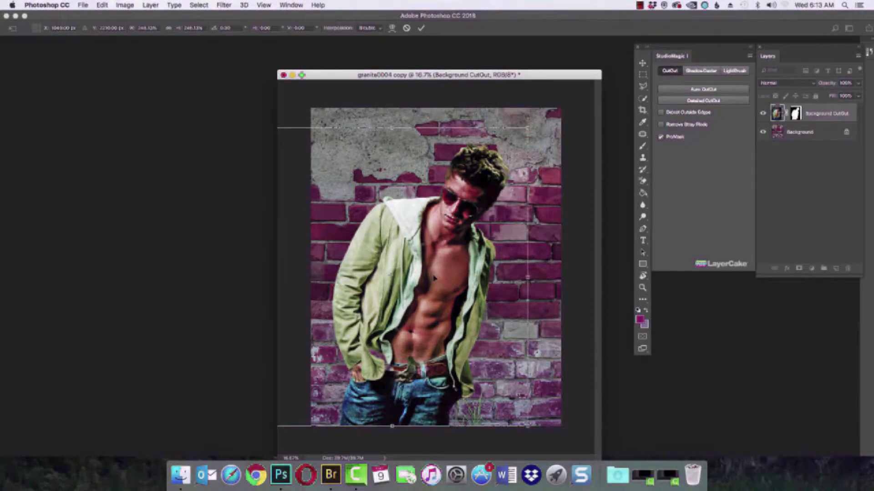
key(Return)
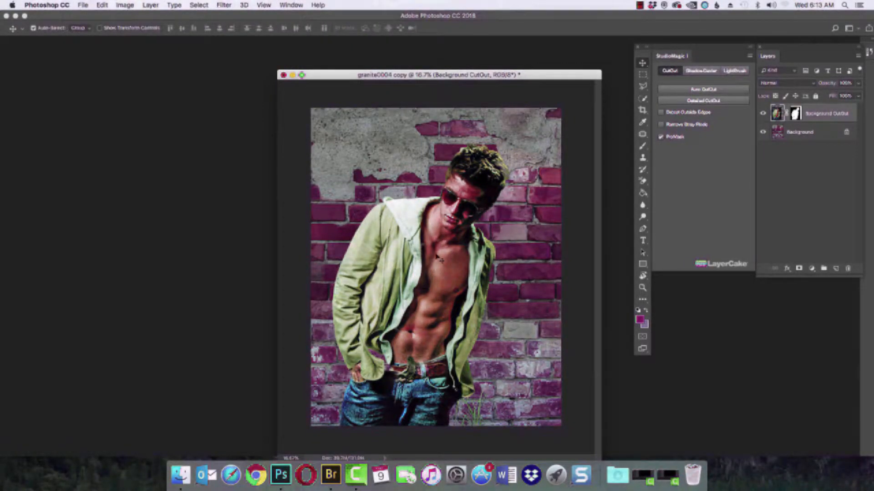
- Apply the Background CutOut layer's mask and create a new ShadowCaster shadow for the man
right_click(795, 113)
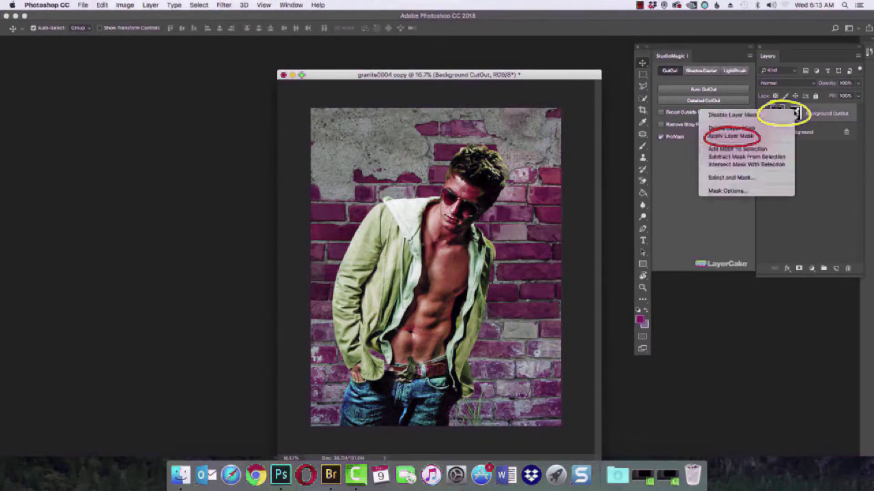
click(748, 137)
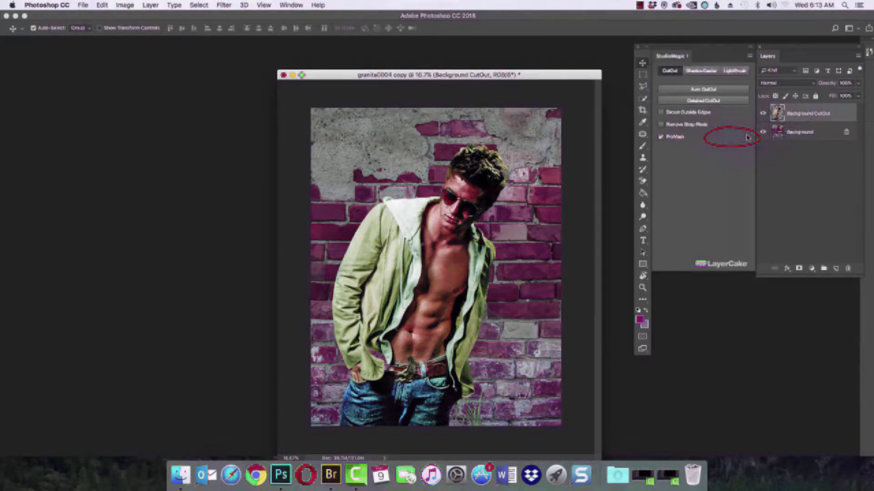
click(703, 71)
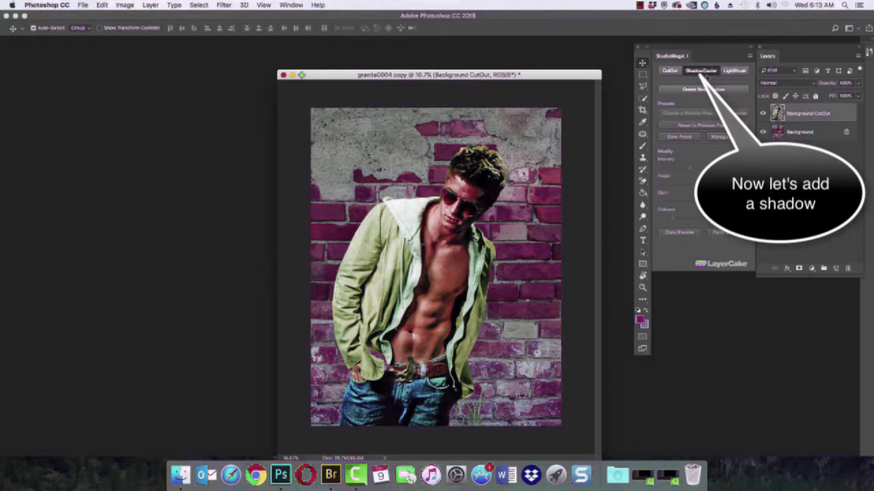
click(703, 89)
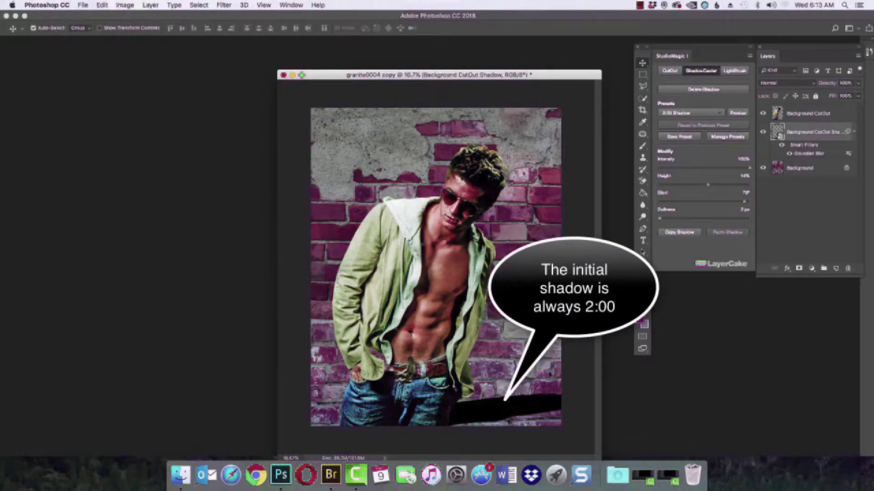
- Apply the Wall Back Right shadow preset and set its intensity to about 38%, slant to 10° and softness to 17 px
click(679, 114)
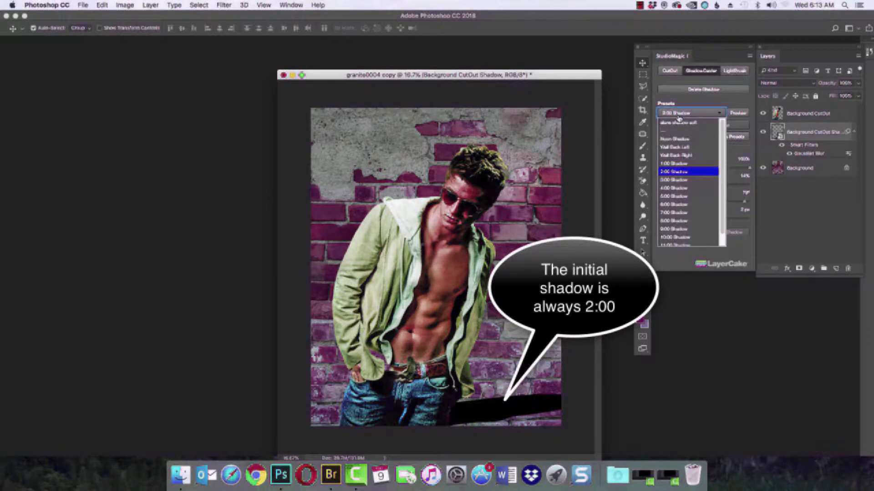
click(671, 156)
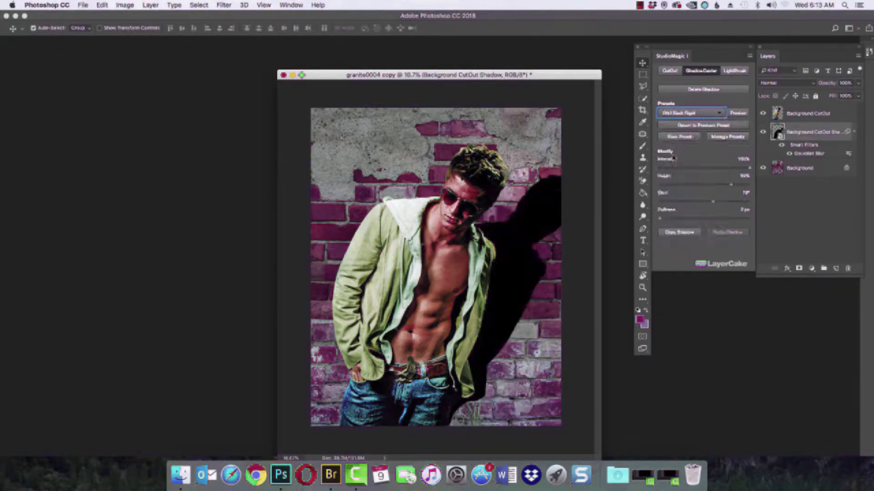
drag(712, 200, 711, 201)
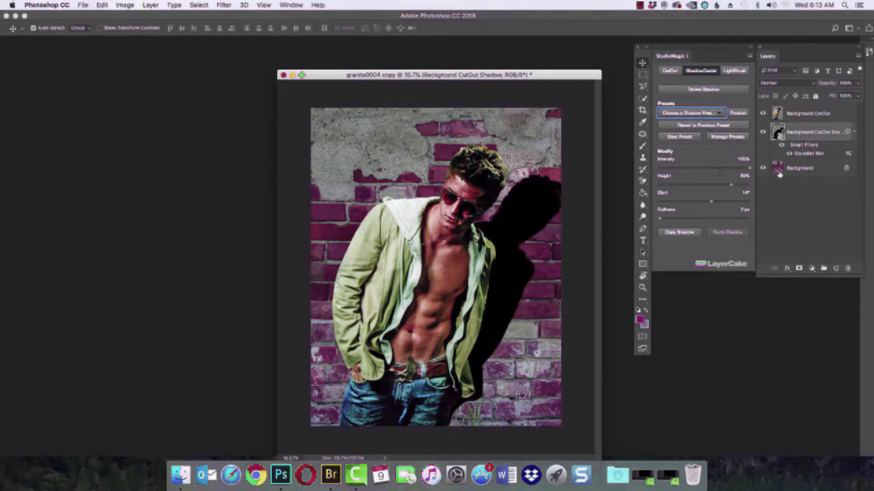
drag(750, 171, 692, 168)
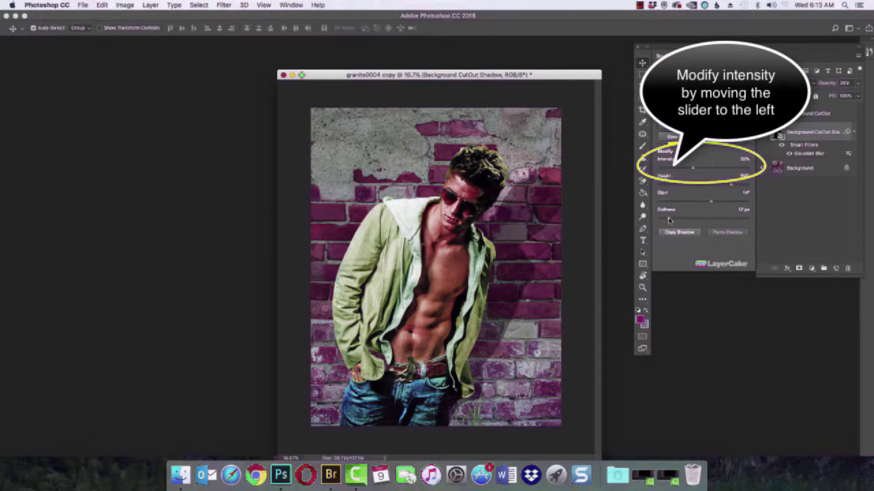
drag(669, 220, 675, 221)
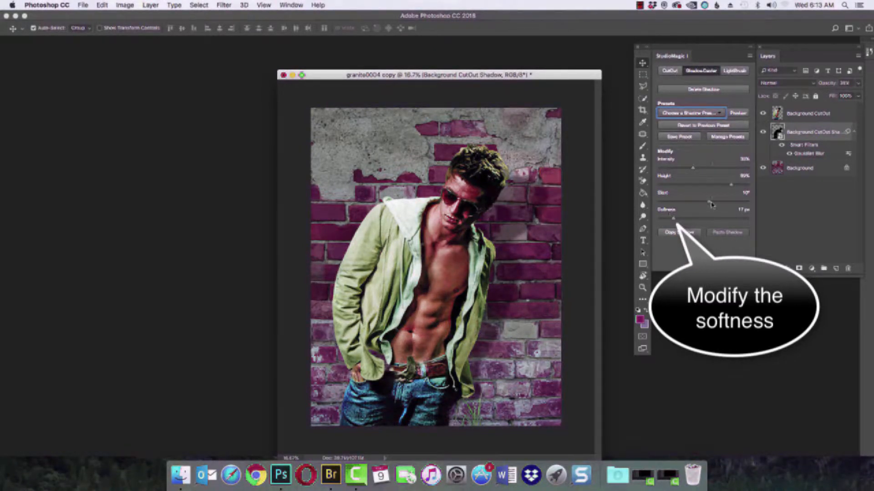
- Add a LightBrush layer for painting with light and enlarge the brush to span the man's head and torso
click(737, 74)
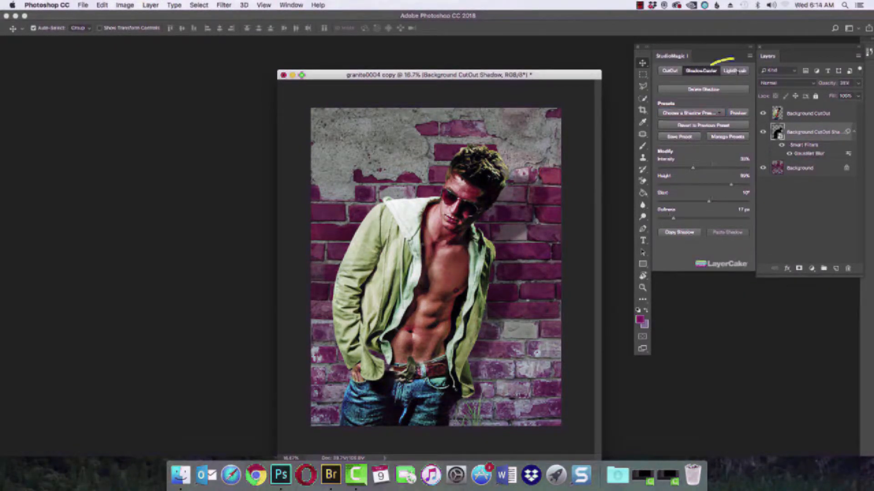
click(708, 90)
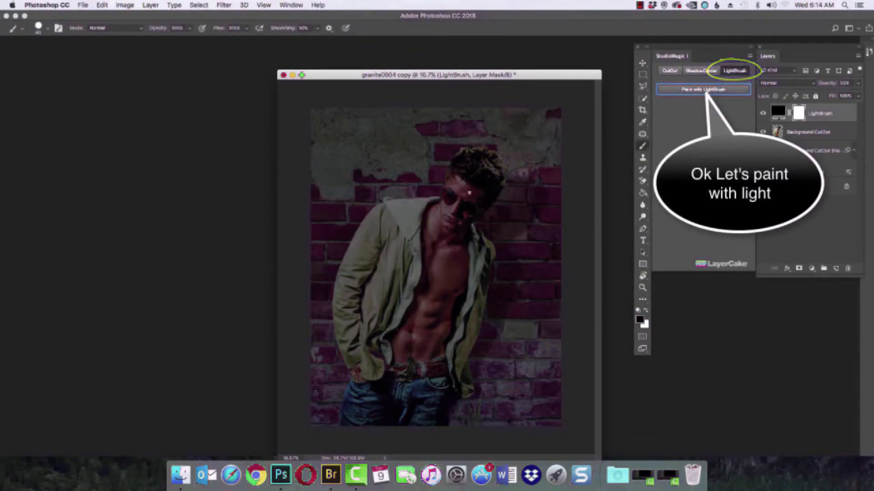
key(])
key(])
key(])
key(])
key(])
key(])
key(])
key(])
key(])
key(])
key(])
key(])
key(])
key(])
key(])
key(])
key(])
key(])
key(])
key(])
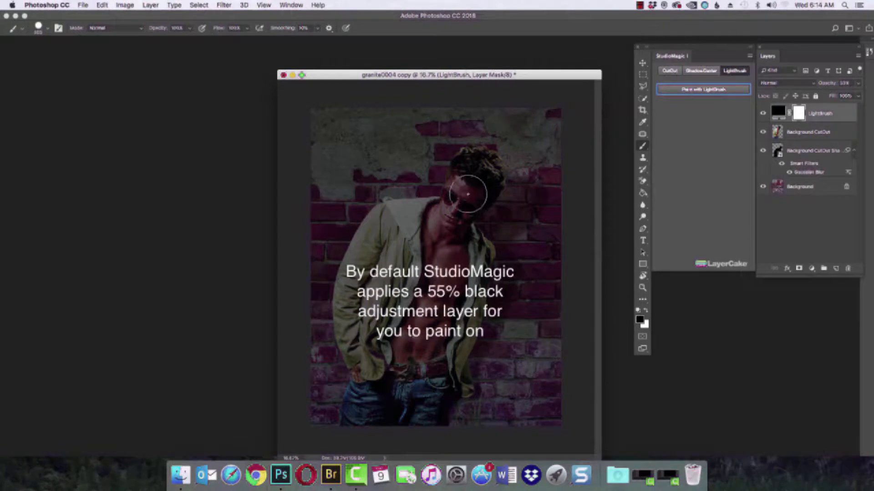
key(])
key(])
key(])
key(])
key(])
key(])
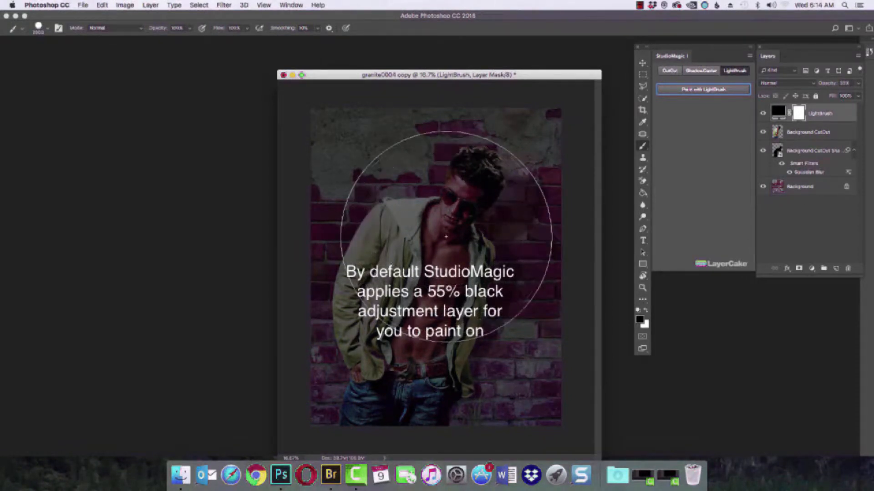
- Set the brush hardness to 0% and paint light onto the LightBrush mask over the man's face and chest
right_click(446, 238)
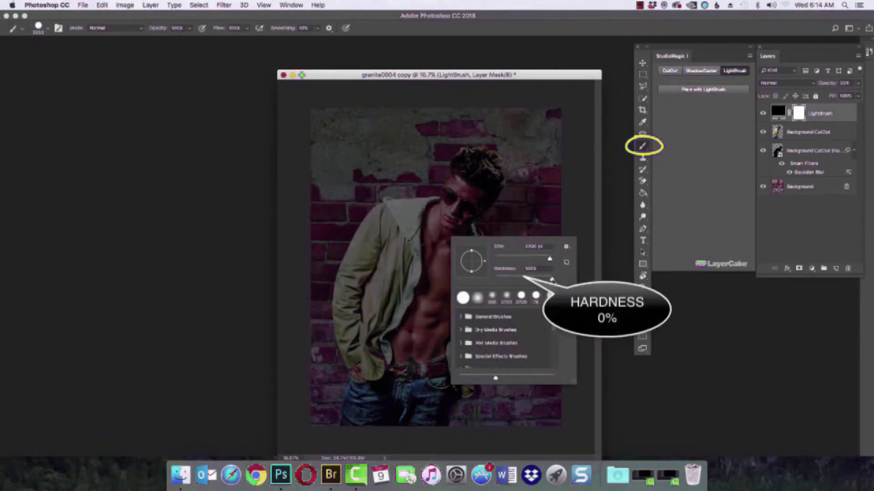
drag(552, 279, 496, 280)
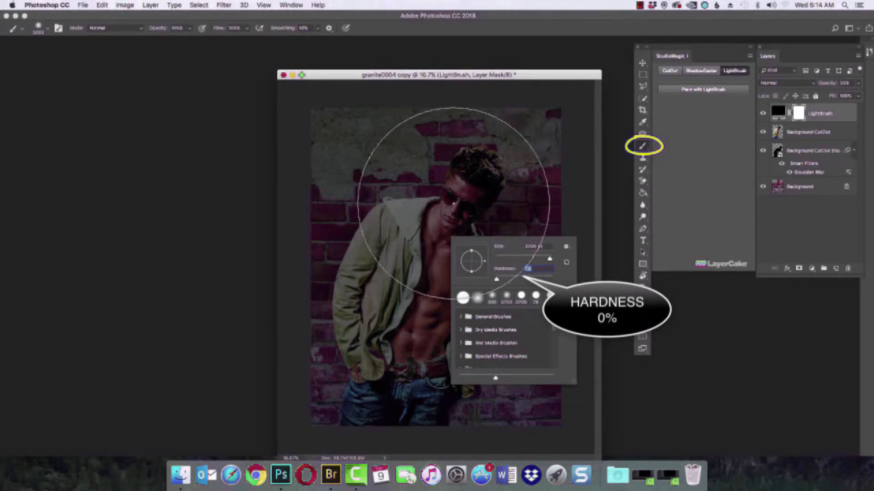
click(444, 209)
click(450, 216)
click(433, 266)
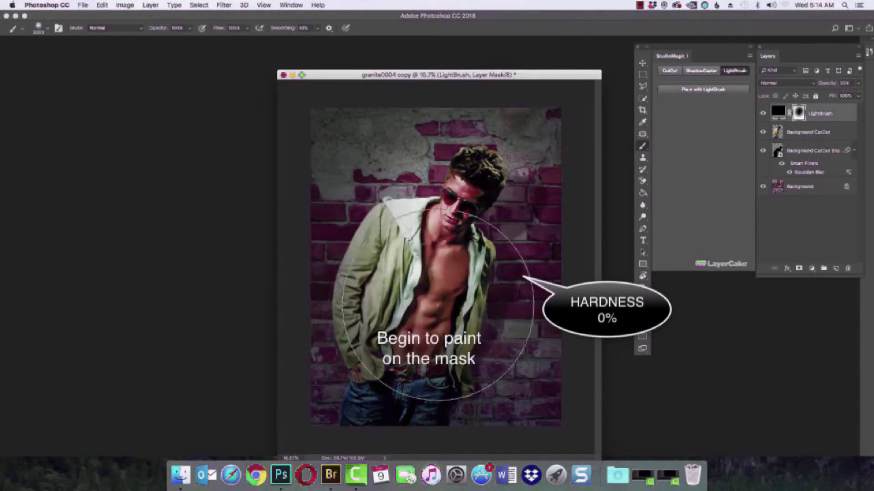
- Paint more light onto the LightBrush mask over the man's abdomen and hair with the large soft brush
click(439, 307)
click(465, 157)
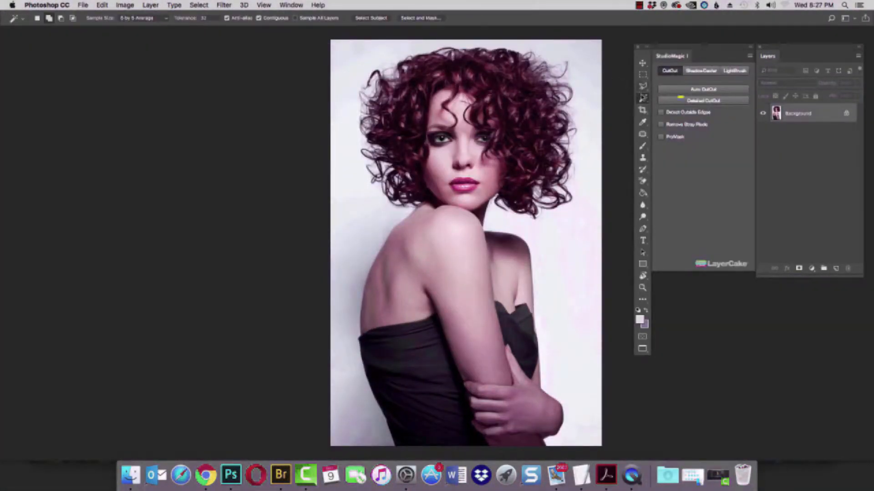
- Set up the Magic Wand tool on the curly-haired woman's portrait to add to the selection, with a tolerance of 20
right_click(643, 97)
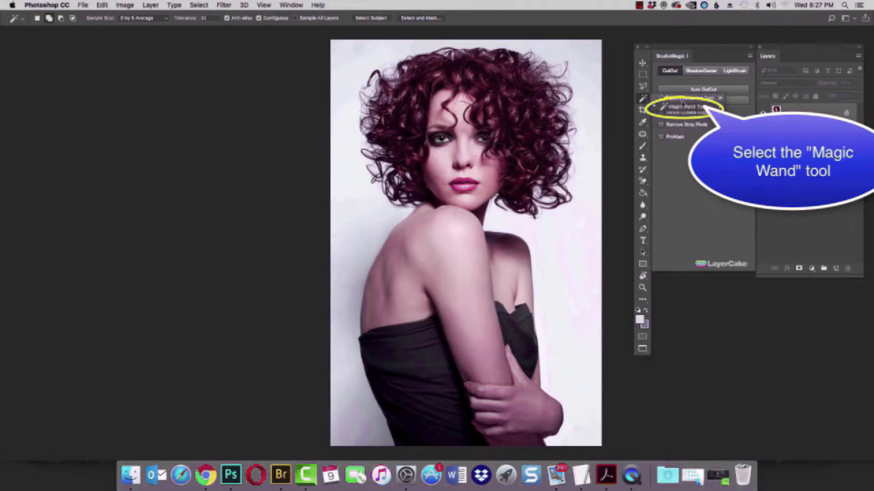
click(682, 106)
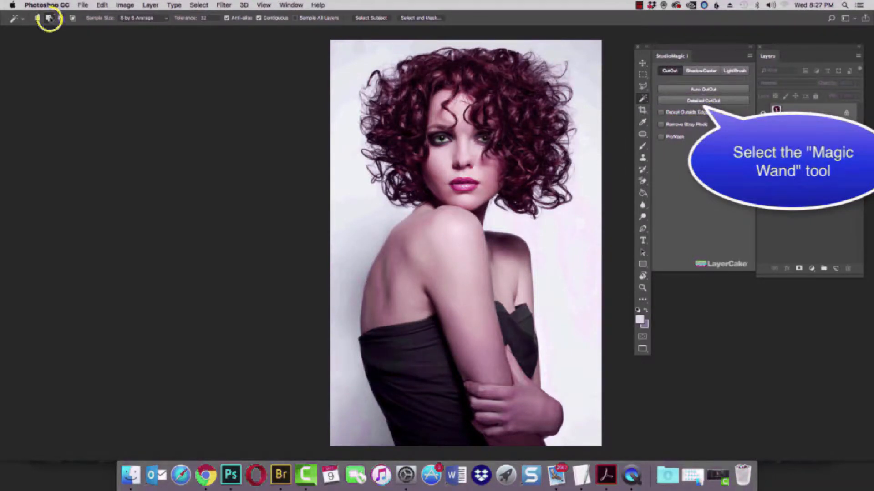
click(49, 18)
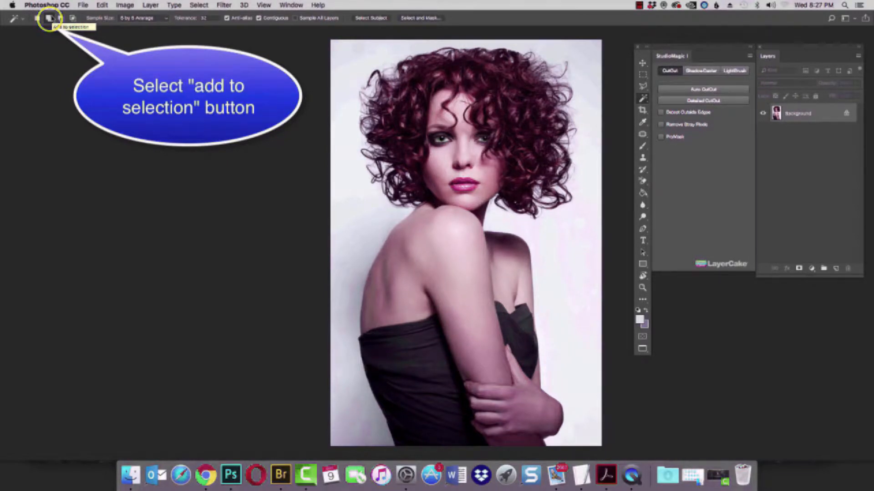
click(204, 18)
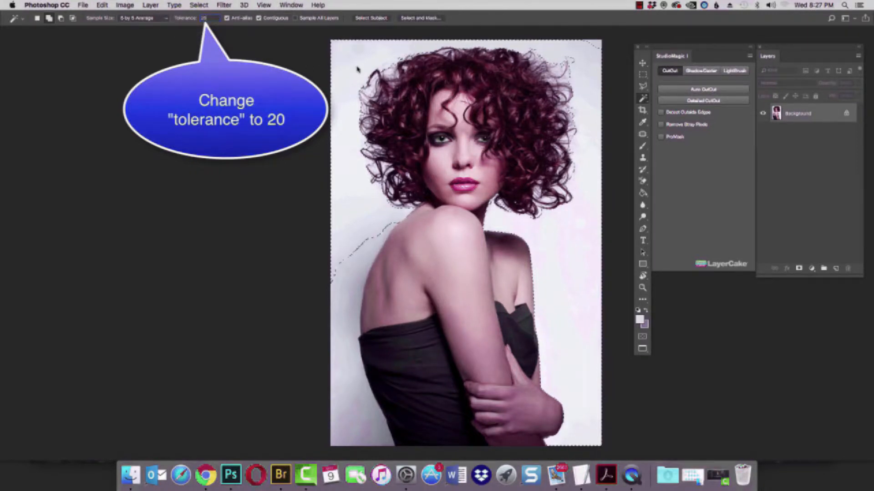
- Select the whole gray background around the woman, including the shadowed area behind her back, and check it in Quick Mask
click(373, 236)
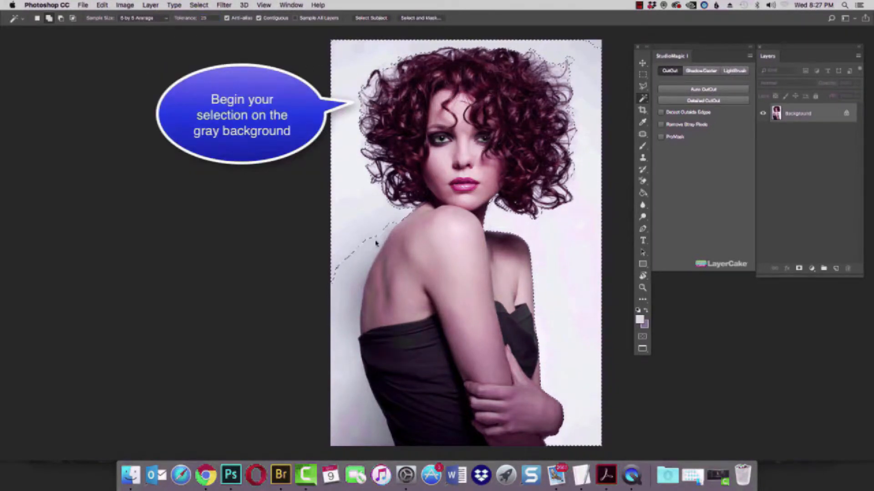
click(376, 241)
click(351, 312)
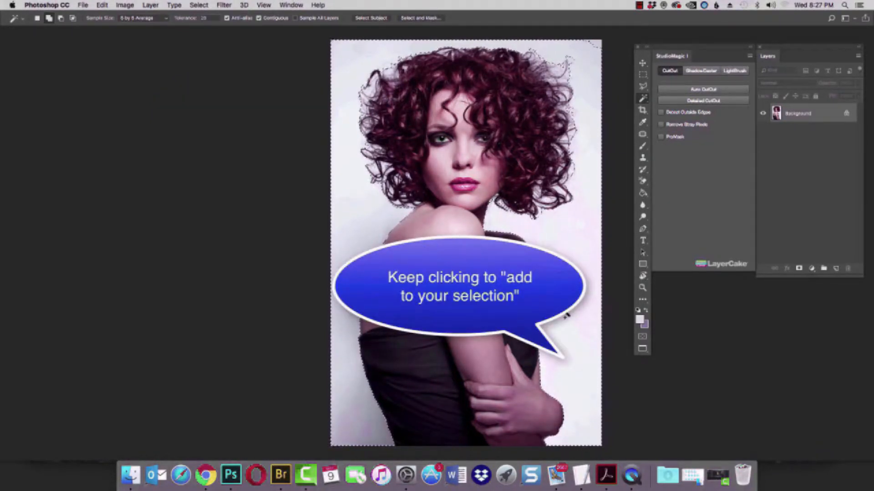
key(q)
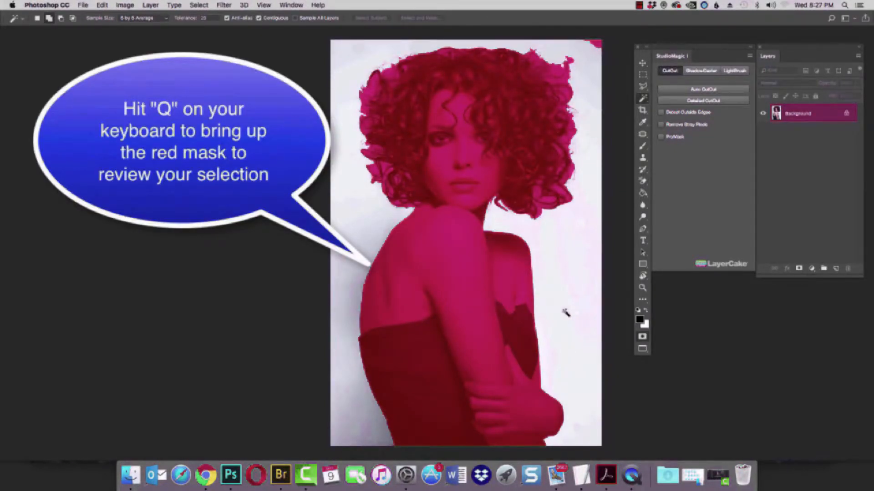
key(q)
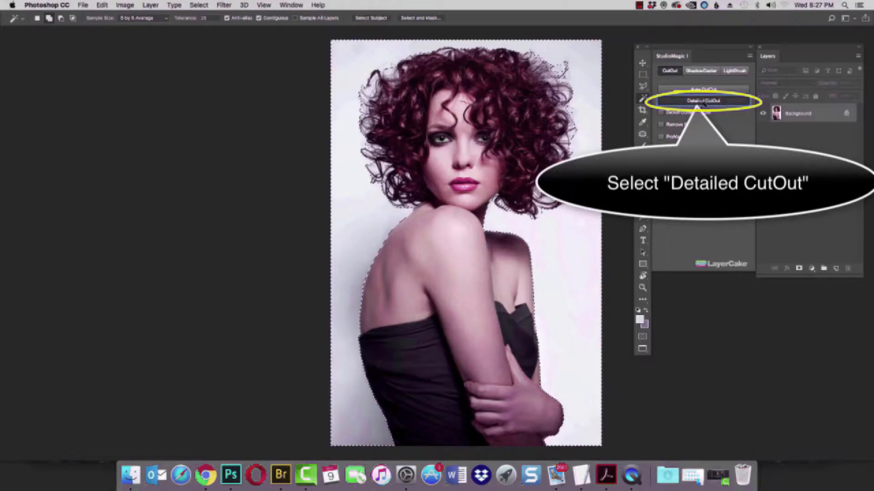
- Run a Detailed CutOut, refine the woman's curly hair edges, apply it, and toggle the gray Background layer to inspect the result
click(703, 101)
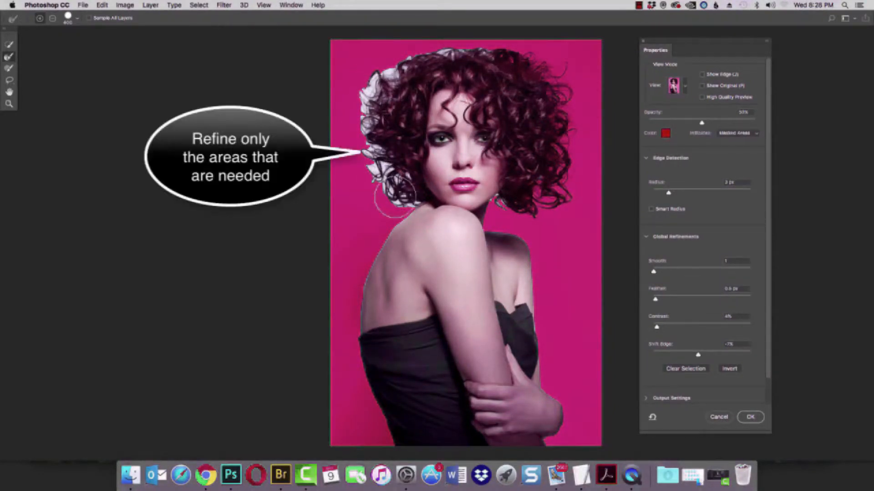
drag(374, 181, 374, 182)
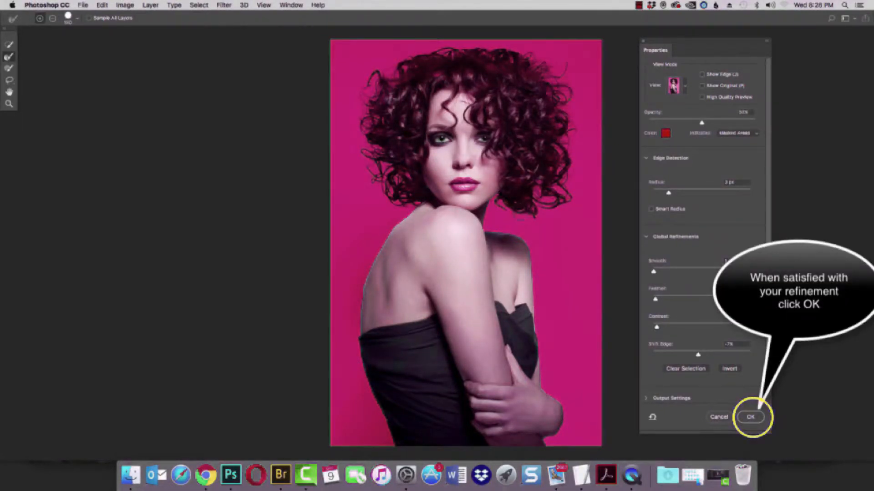
click(749, 418)
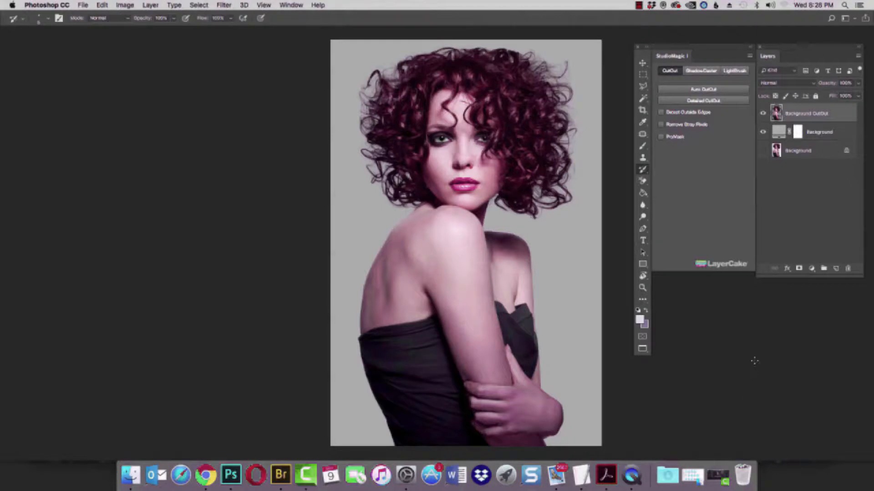
click(763, 133)
click(763, 134)
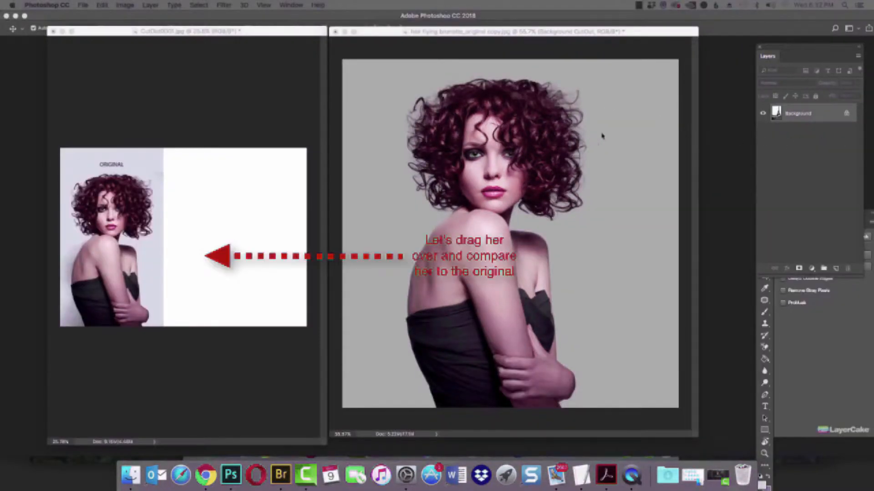
- Copy the cut-out woman into CutOut0001.jpg and place her on the white area beside the original
click(548, 137)
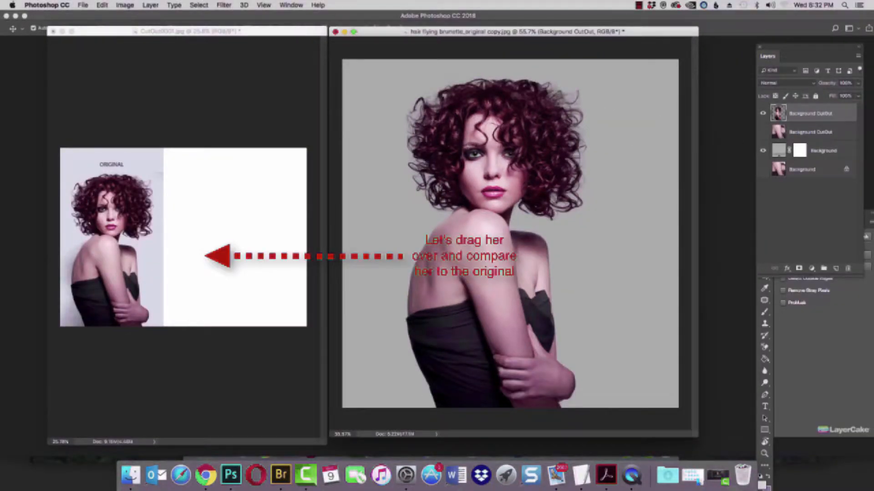
drag(505, 191, 248, 201)
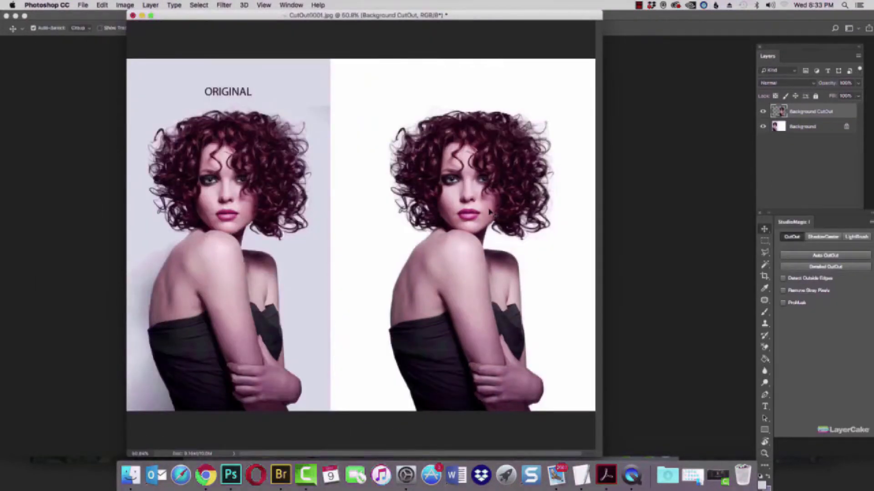
drag(493, 210, 426, 210)
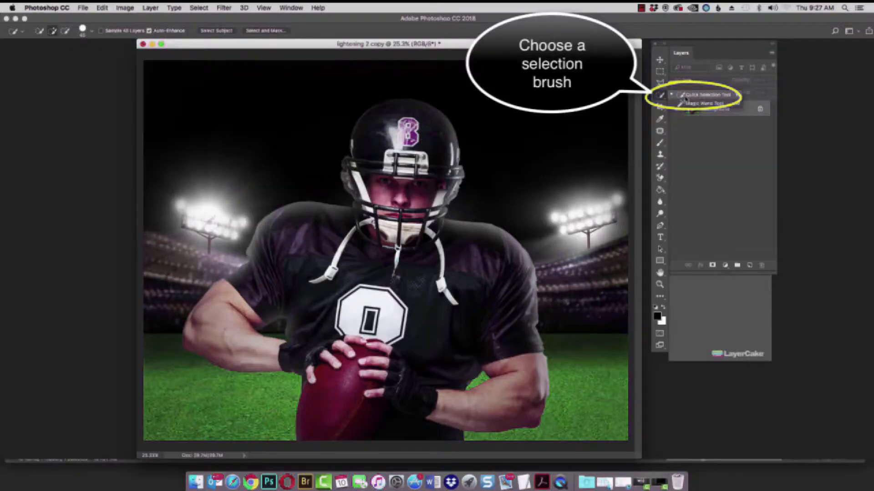
- Choose the Quick Selection tool, select the football player with Select Subject, and check the selection in Quick Mask
click(686, 98)
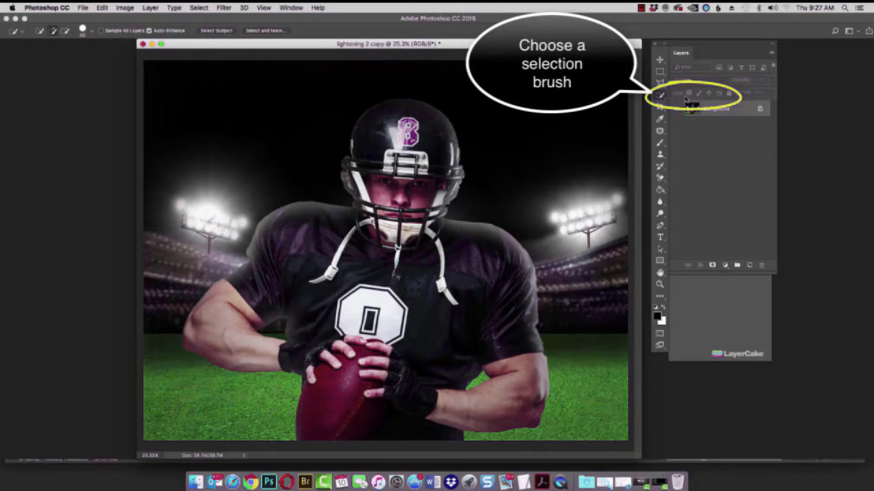
click(227, 32)
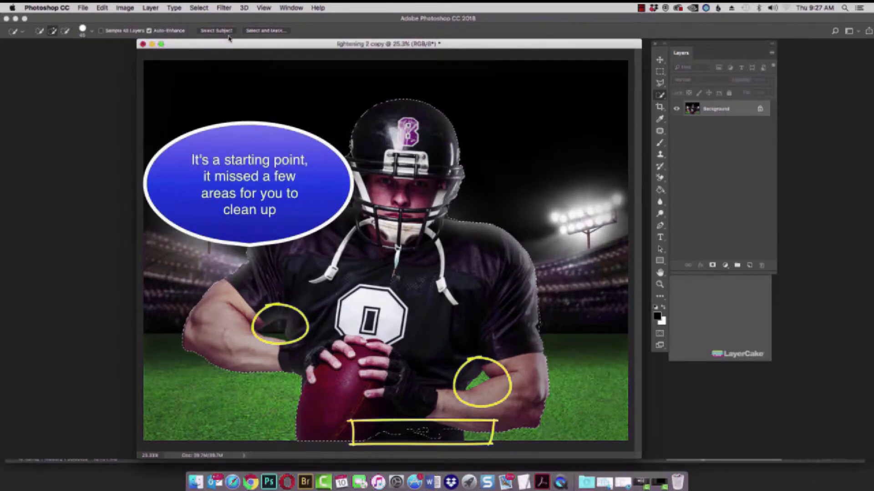
key(q)
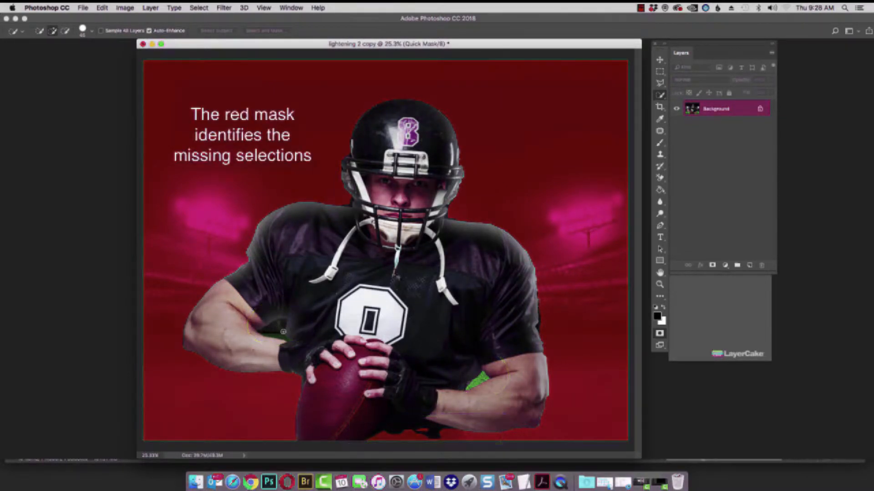
key(q)
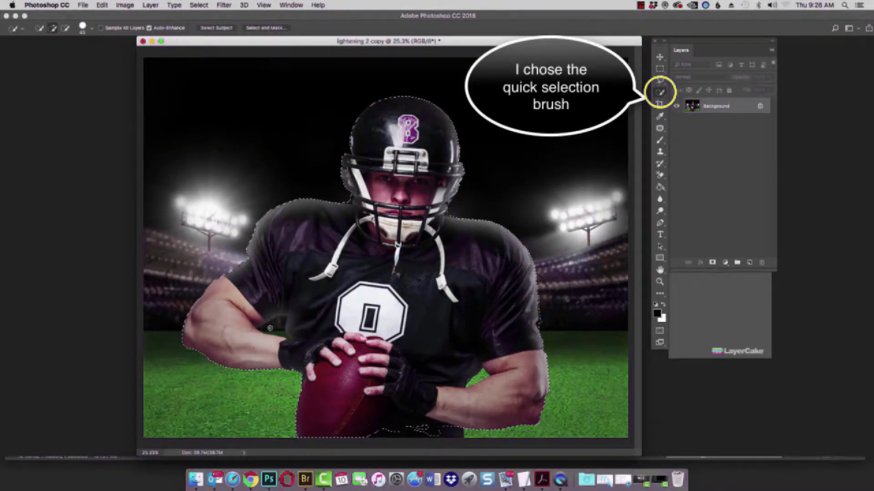
- Subtract the background gaps between the player's arms and torso from the selection
key(alt)
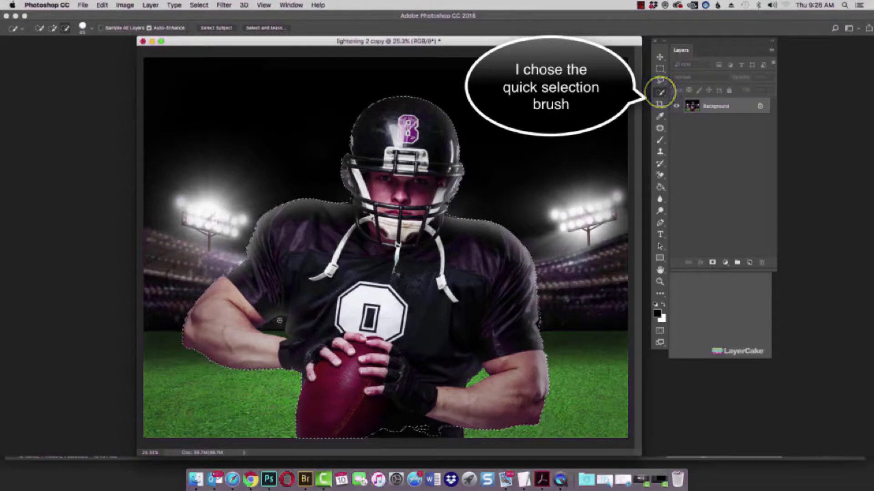
click(273, 324)
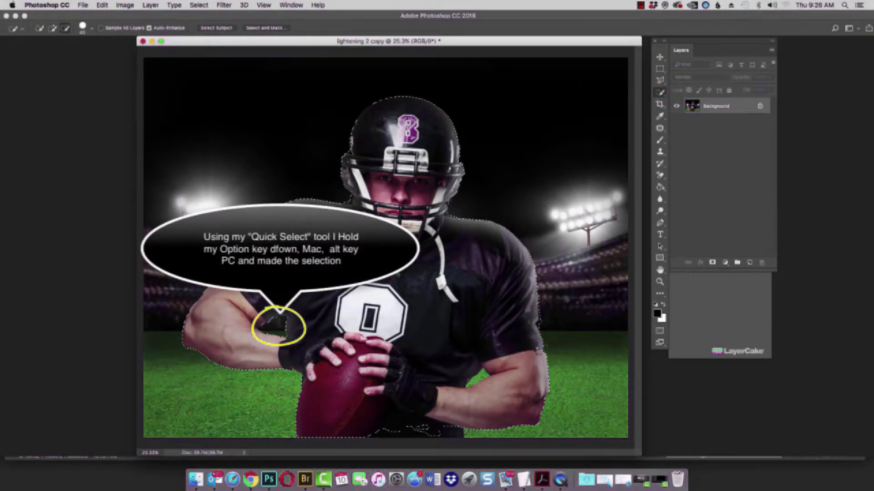
click(476, 376)
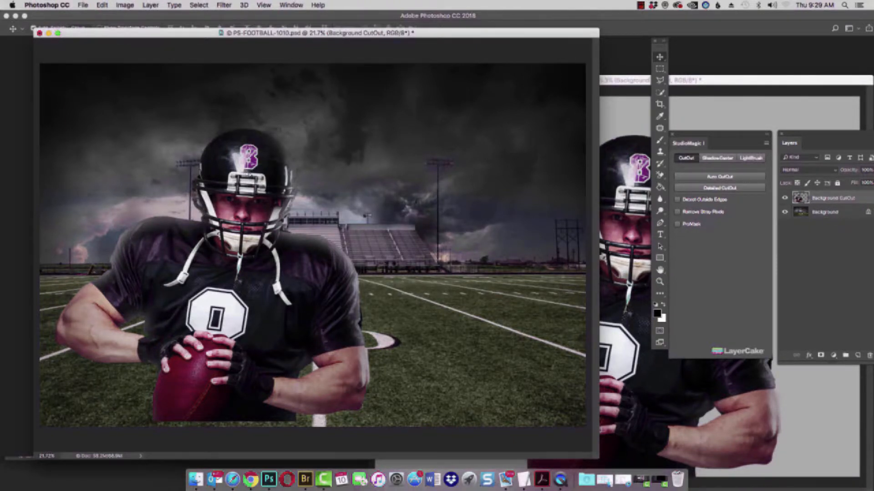
- Shift the cut-out player slightly to the right on the stormy football field background in PS-FOOTBALL-1010.psd
drag(262, 177, 266, 178)
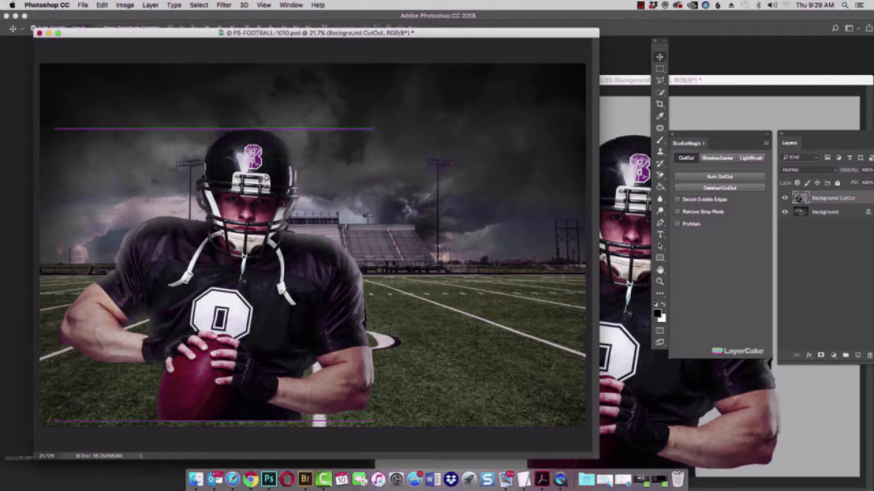
drag(267, 178, 291, 178)
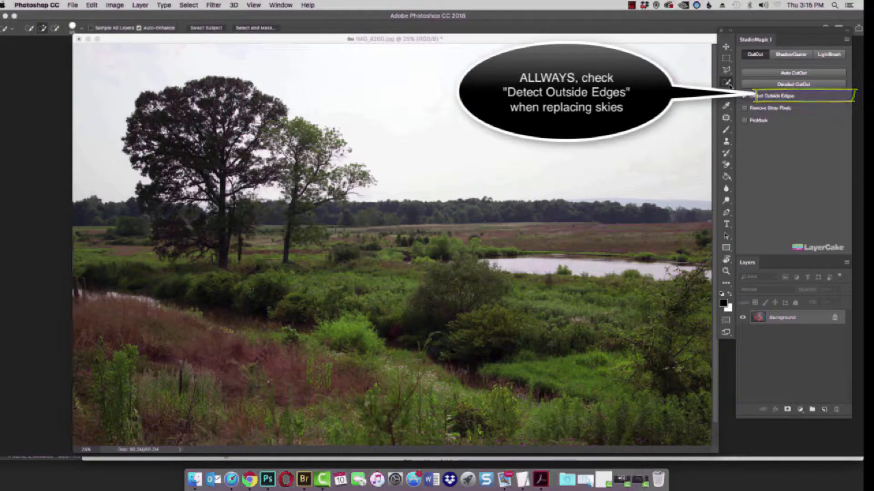
- Select the landscape's sky with the Magic Wand in add-to-selection mode and extend the selection with Similar
right_click(726, 82)
click(759, 90)
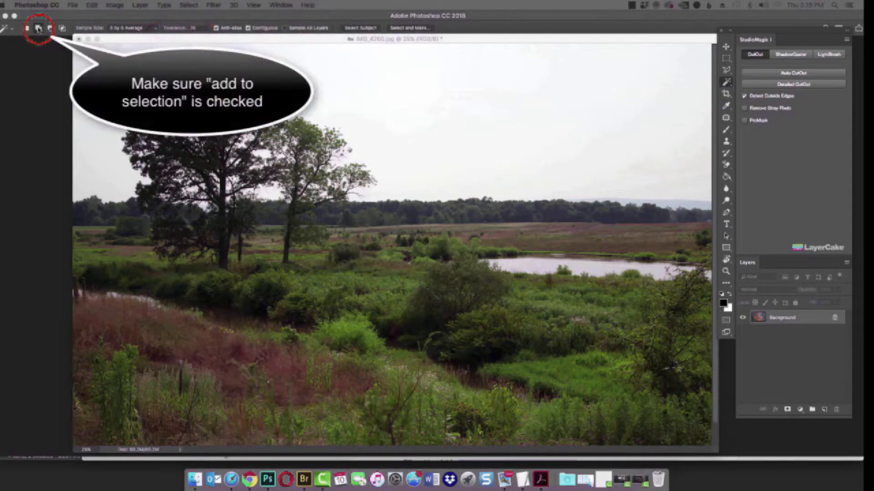
click(150, 42)
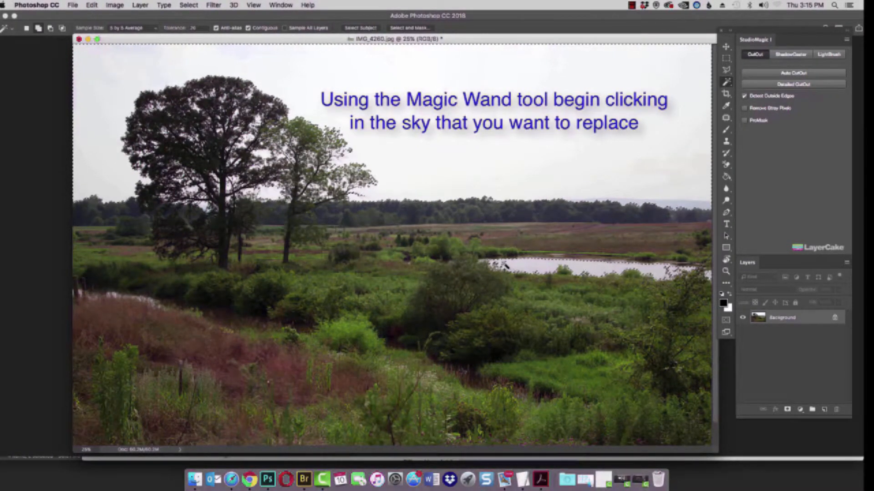
click(189, 5)
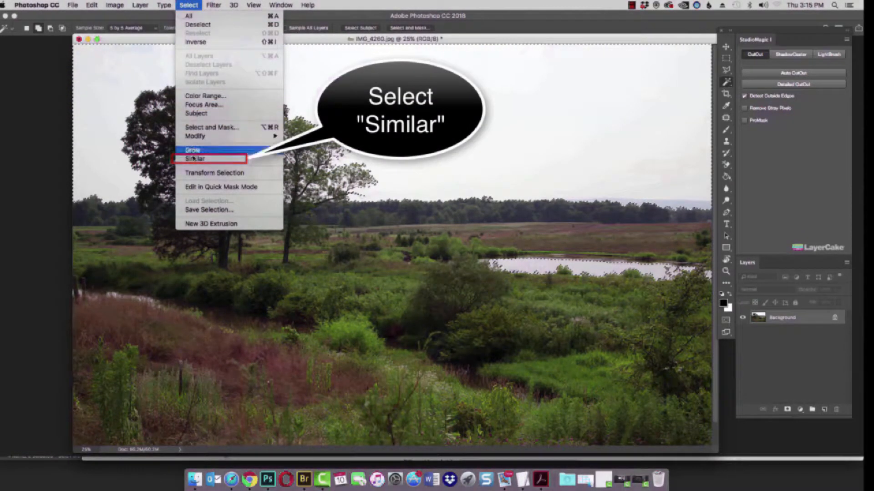
click(197, 159)
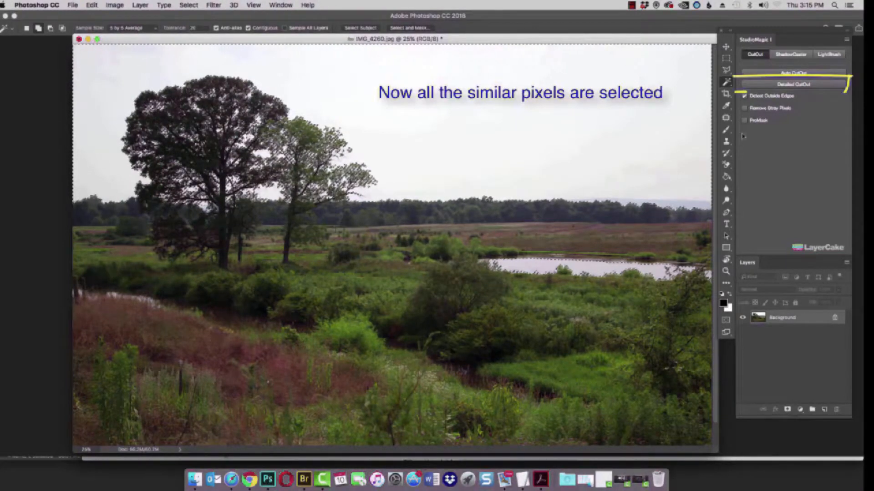
- Start a Detailed CutOut and brush away the sky behind the trees' branches and leaves with an enlarged Refine Edge brush
click(772, 87)
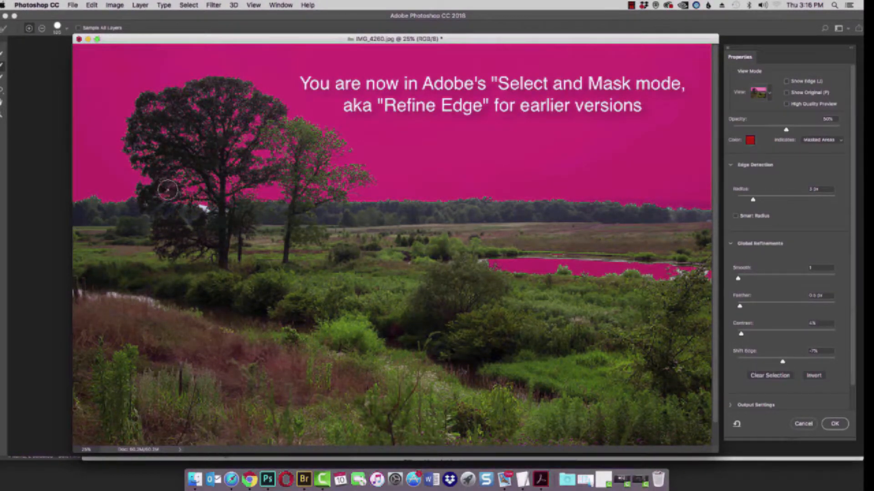
key(bracketright)
key(bracketright)
key(bracketright)
key(bracketright)
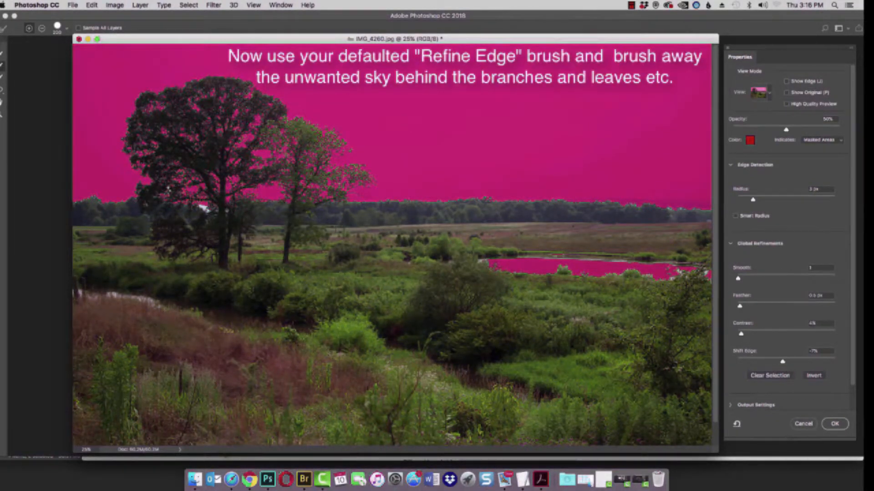
key(bracketright)
key(bracketright)
key(bracketright)
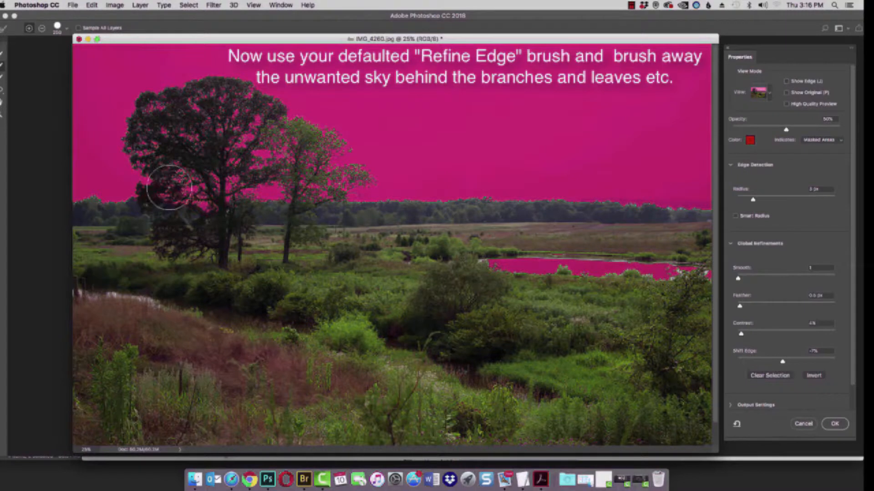
mouse_move(148, 152)
mouse_down()
mouse_move(137, 128)
mouse_move(156, 105)
mouse_move(233, 94)
mouse_move(191, 167)
mouse_move(216, 105)
mouse_move(292, 110)
mouse_move(355, 148)
mouse_move(358, 165)
mouse_move(279, 170)
mouse_move(238, 186)
mouse_move(322, 187)
mouse_up()
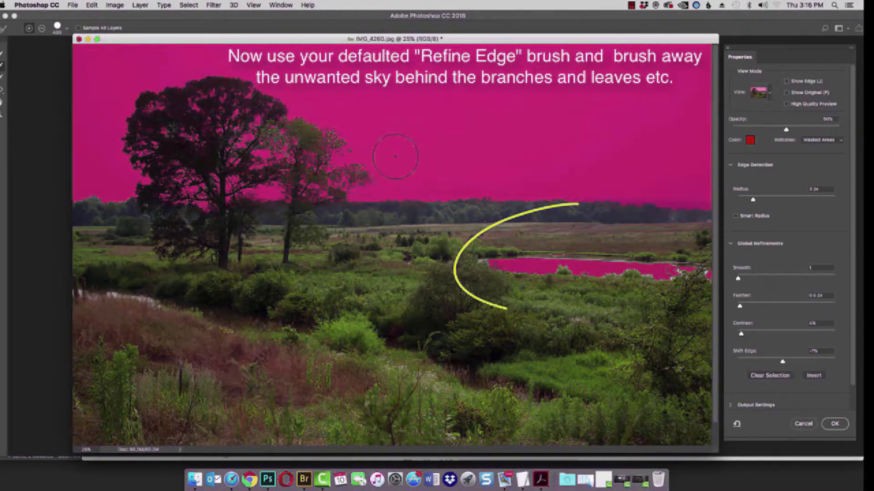
- Reduce the Refine Edge brush size and refine the foliage where the two trees meet
key(bracketleft)
key(bracketleft)
key(bracketleft)
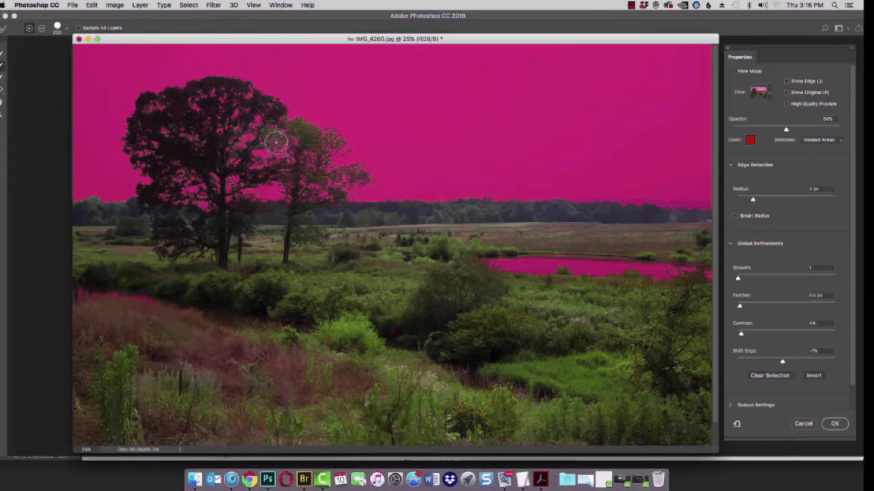
mouse_move(278, 165)
mouse_down()
mouse_move(225, 211)
mouse_move(243, 189)
mouse_up()
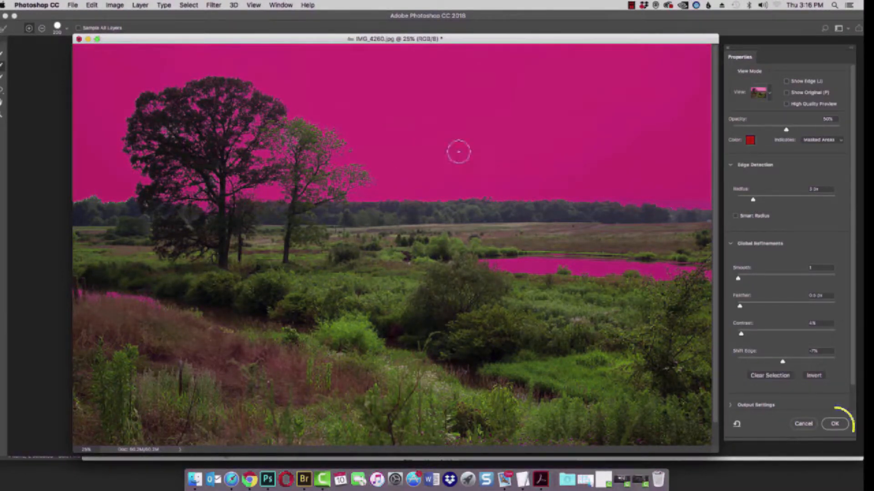
- Apply the Detailed CutOut to the landscape in IMG_4260.jpg
click(835, 425)
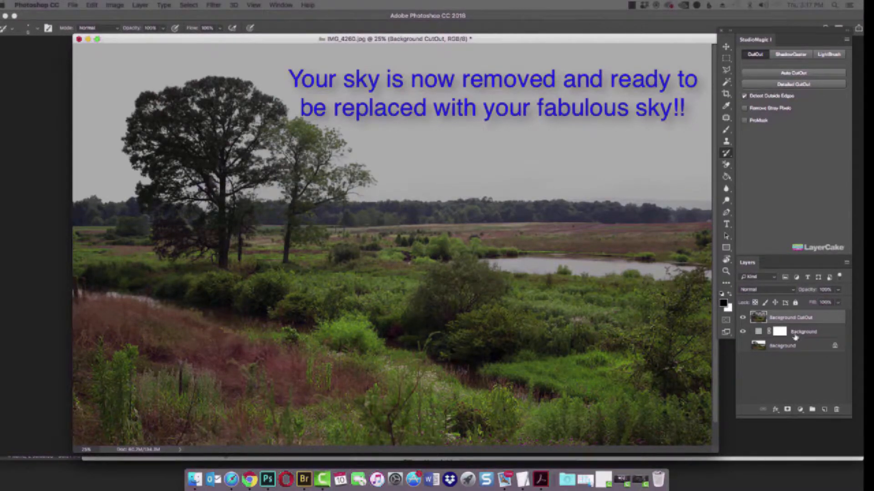
- Place the pink cloudy sky image directly above the Background fill layer, position it behind the cut-out landscape, and reduce its opacity
click(794, 334)
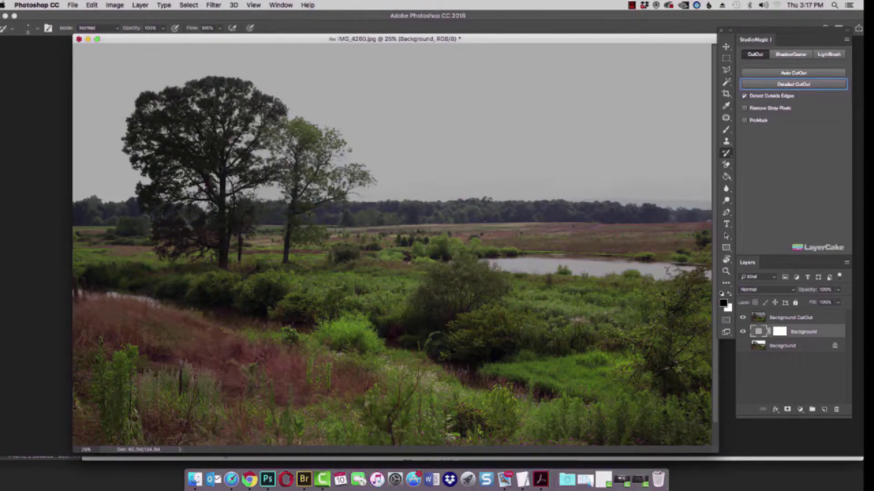
drag(860, 346, 492, 126)
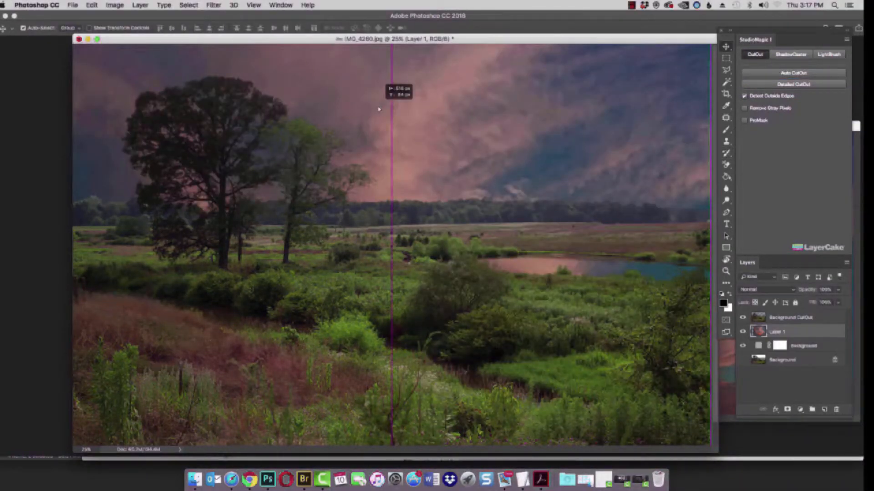
drag(379, 109, 380, 110)
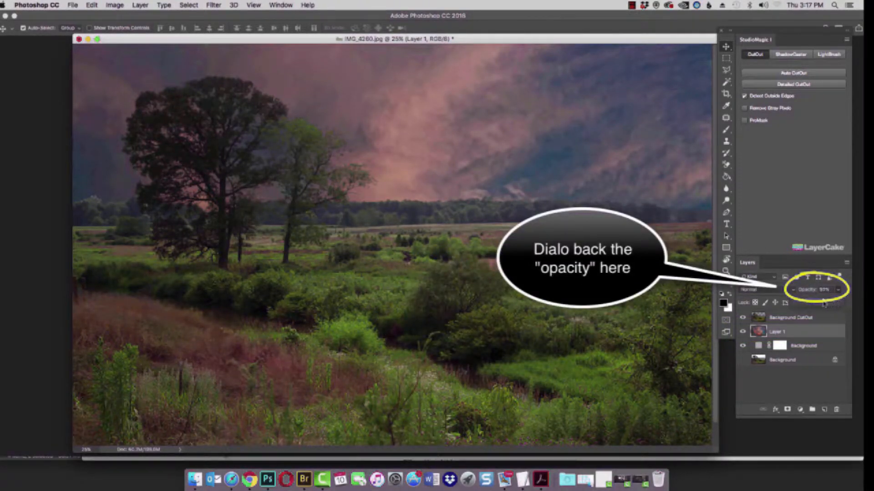
drag(824, 304, 832, 303)
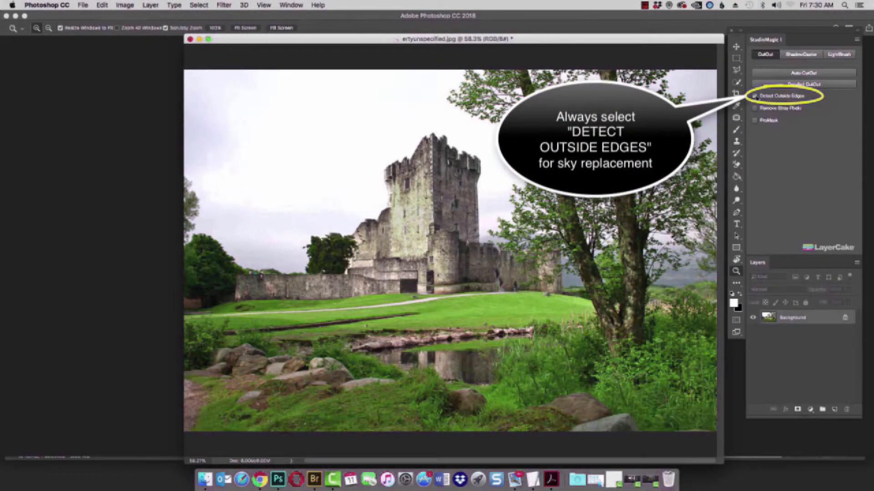
- Select the castle photo's sky with the Magic Wand, adding the grey patches near the horizon, and extend the selection with Similar
click(736, 82)
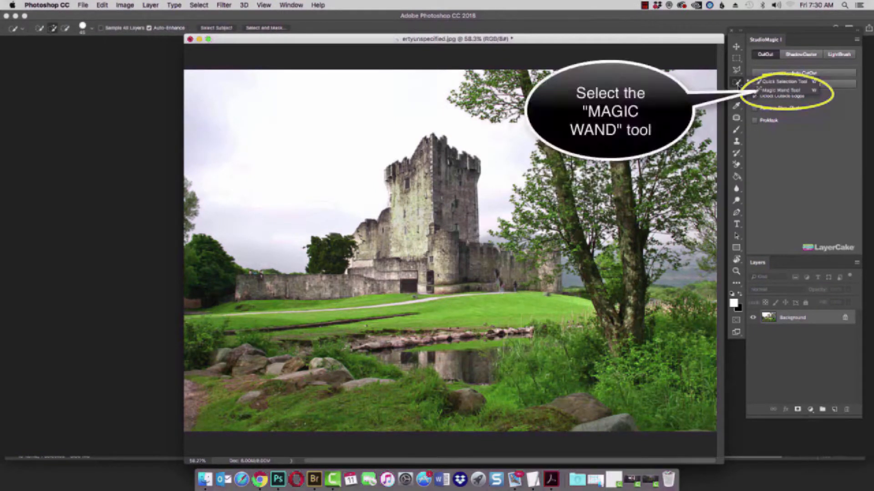
click(767, 91)
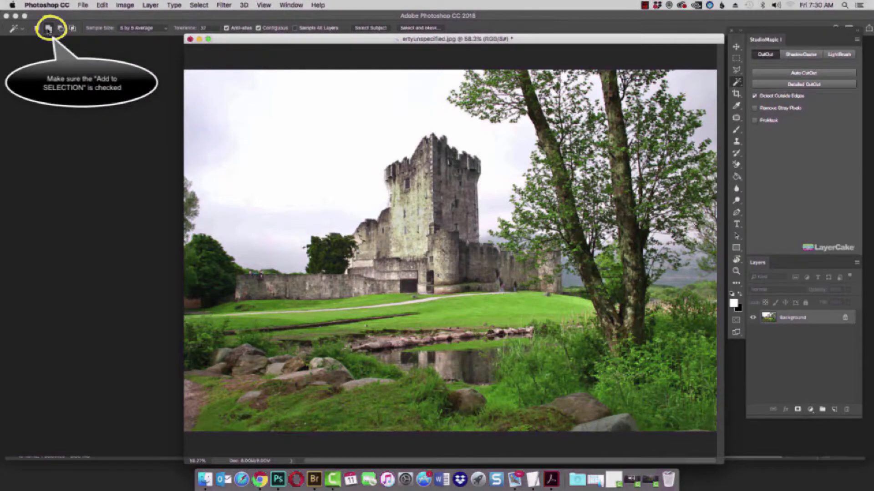
click(309, 103)
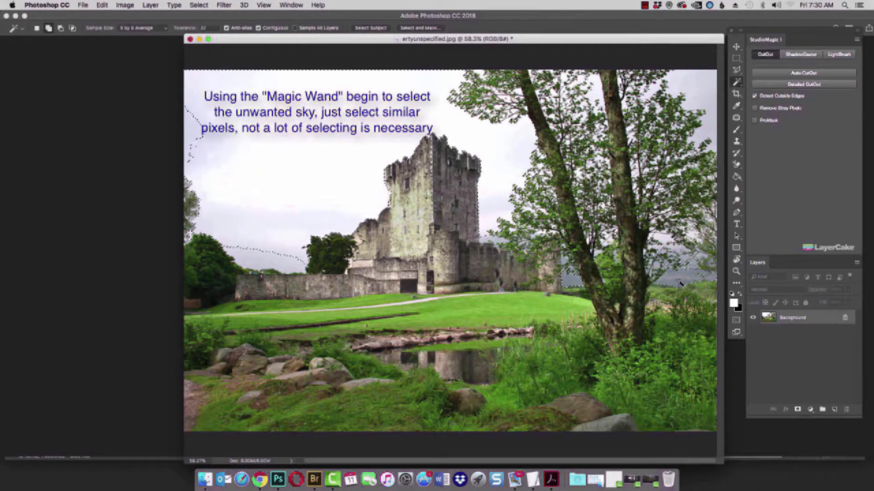
click(678, 283)
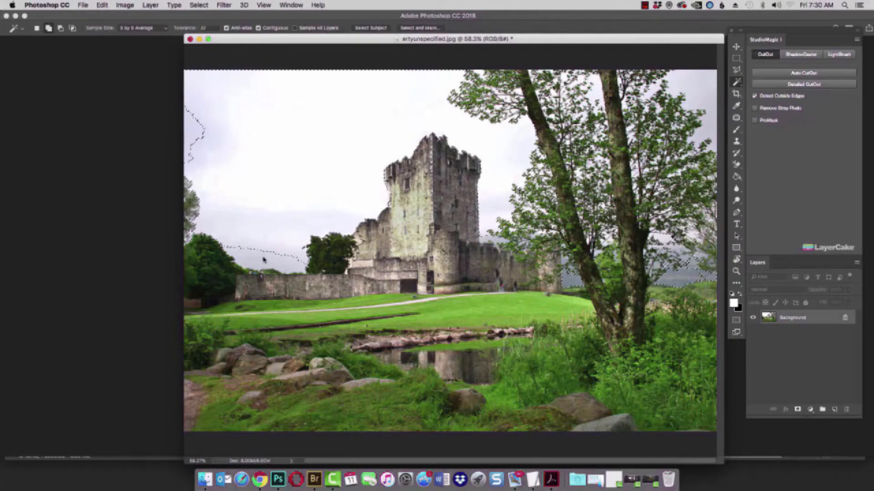
click(264, 255)
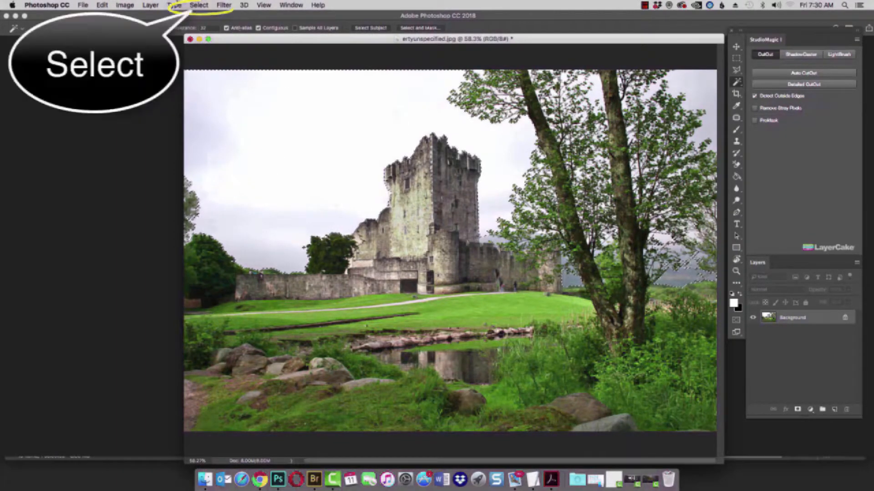
click(194, 6)
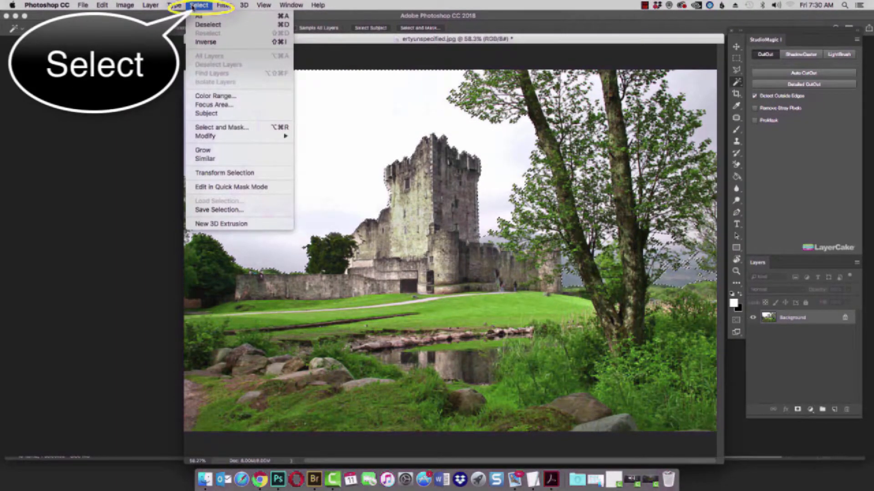
click(212, 161)
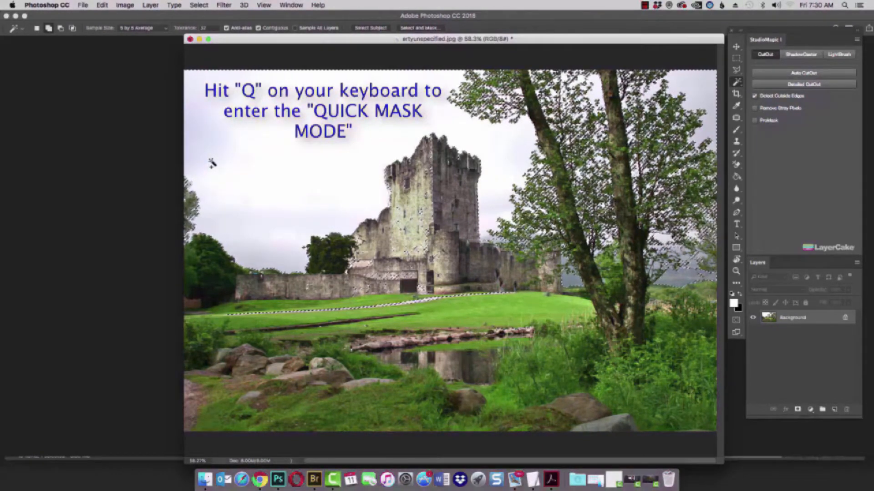
- Switch to Quick Mask mode and compare it with the normal selection to check for unwanted pixels on the castle and path
key(q)
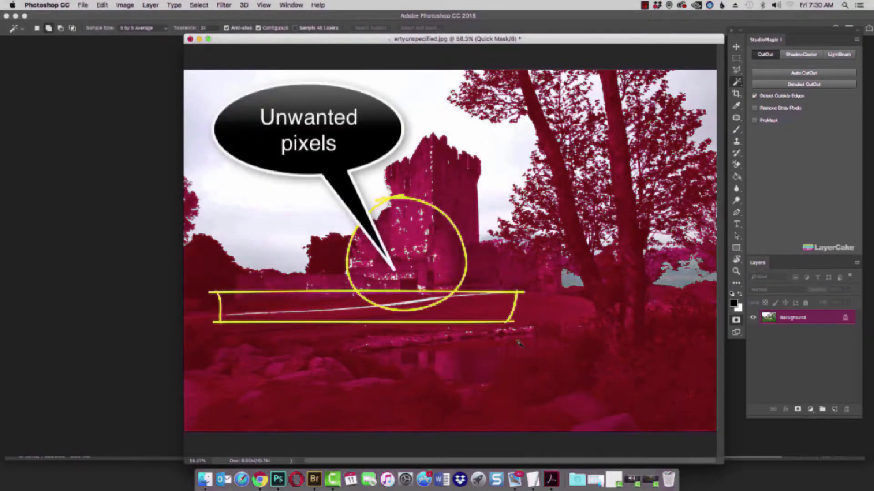
key(q)
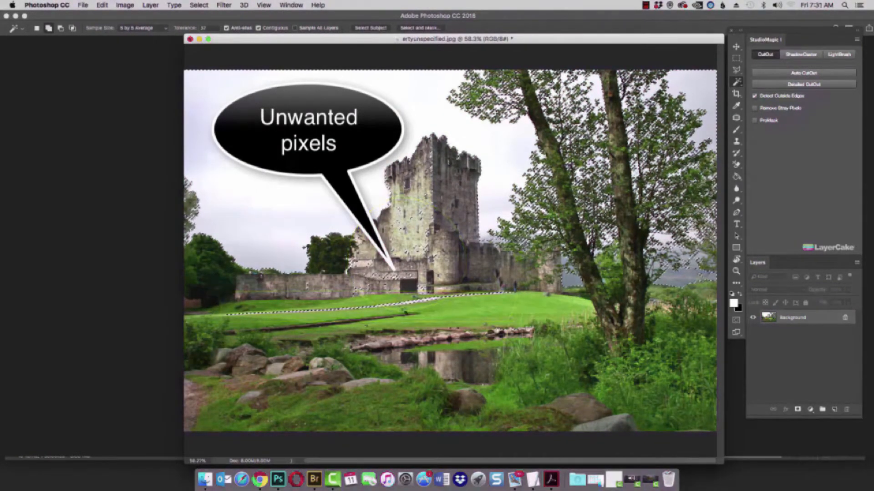
key(q)
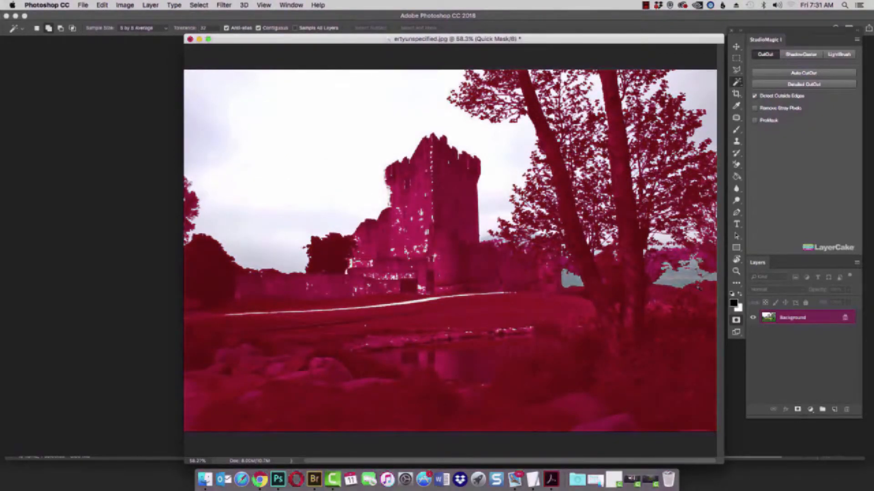
- Activate the Brush tool, greatly reduce its size, and check that its hardness is 100%
click(737, 131)
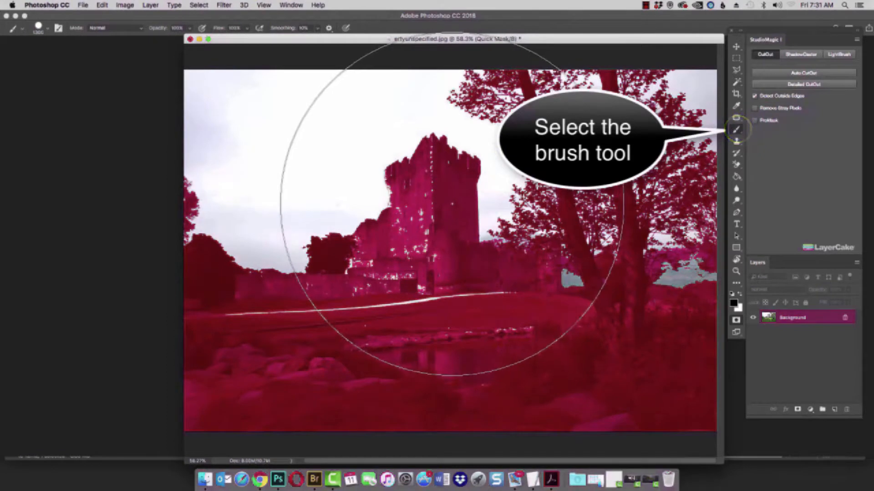
key(bracketleft)
key(bracketleft)
key(bracketleft)
key(bracketleft)
key(bracketleft)
key(bracketleft)
key(bracketleft)
key(bracketleft)
key(bracketleft)
key(bracketleft)
key(bracketleft)
key(bracketleft)
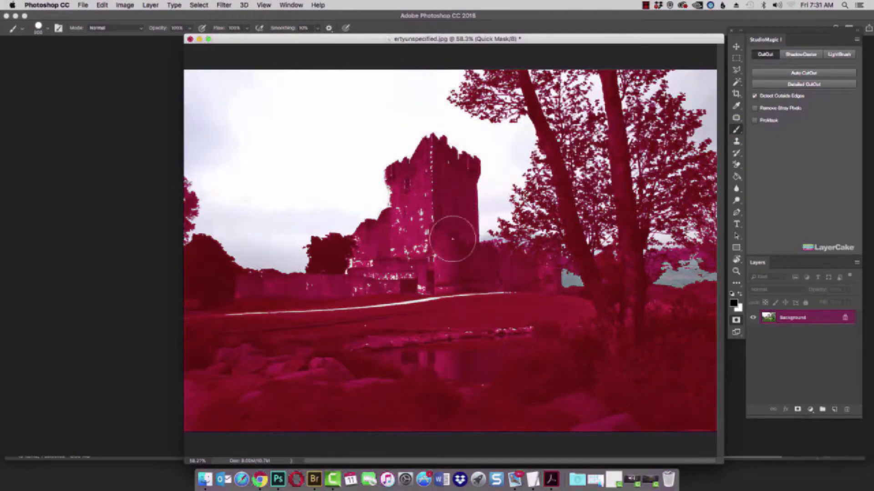
right_click(430, 248)
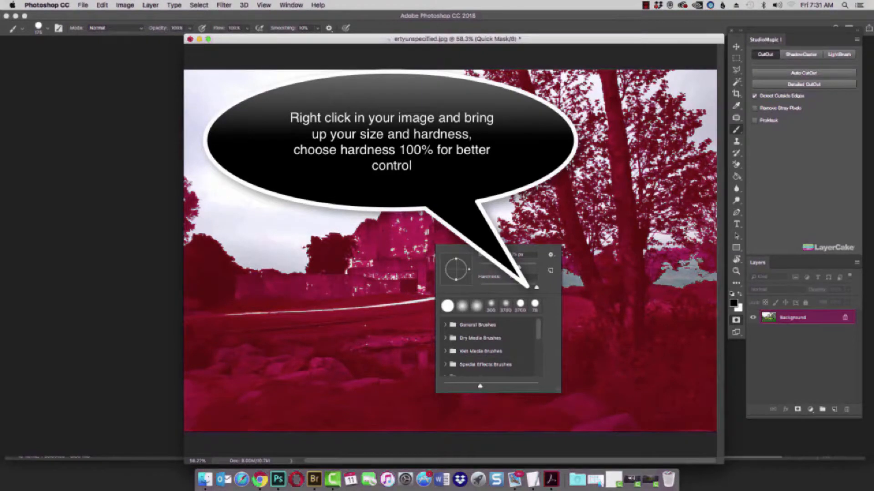
- Paint black over the stray selected pixels on the castle tower and lower walls with a smaller brush in the Quick Mask
drag(433, 226, 436, 223)
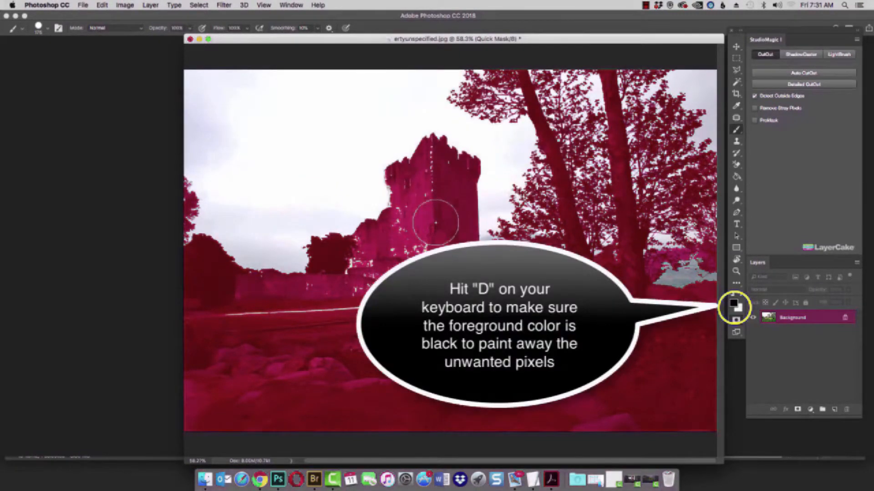
key(bracketleft)
key(bracketleft)
key(bracketleft)
key(bracketleft)
key(bracketleft)
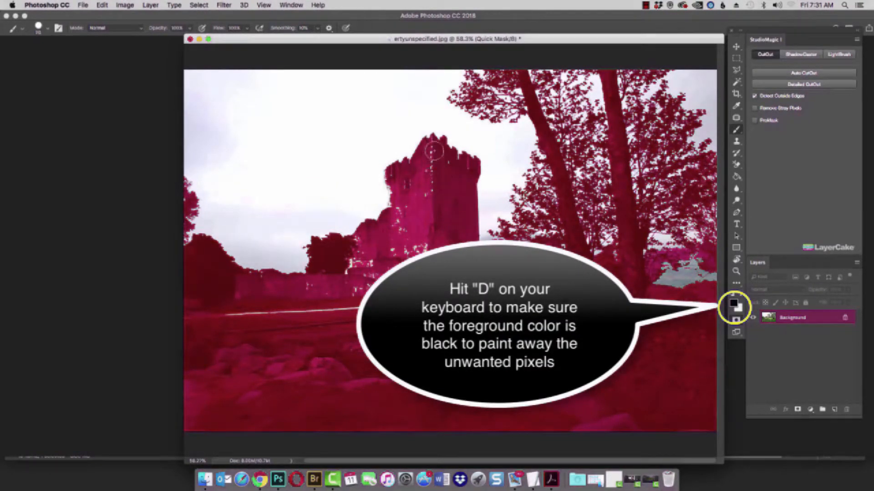
drag(432, 151, 426, 228)
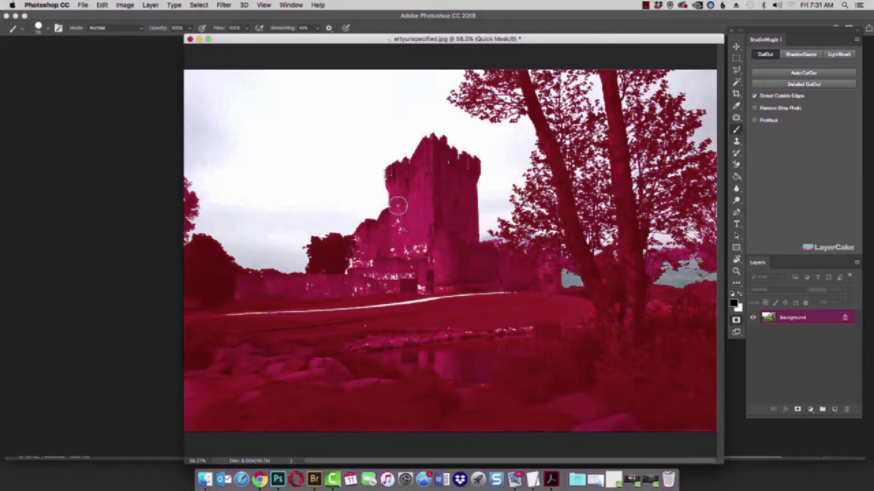
mouse_move(398, 216)
mouse_down()
mouse_move(366, 263)
mouse_move(366, 245)
mouse_up()
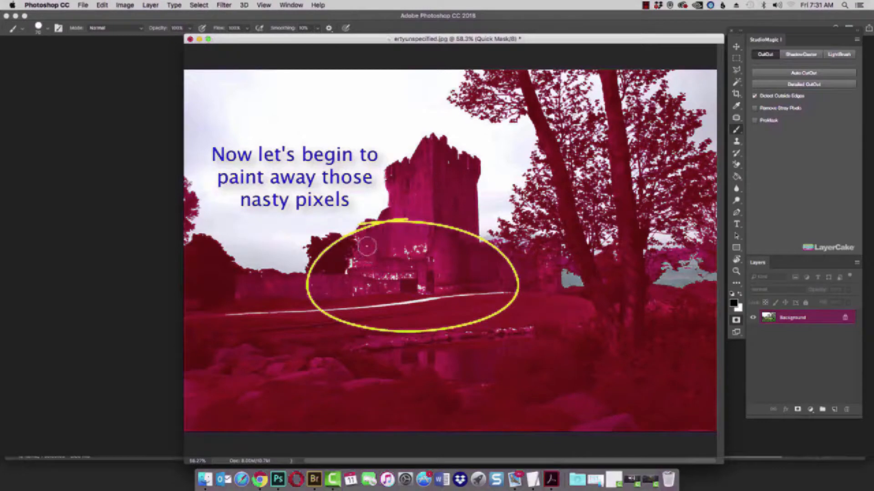
drag(441, 273, 327, 276)
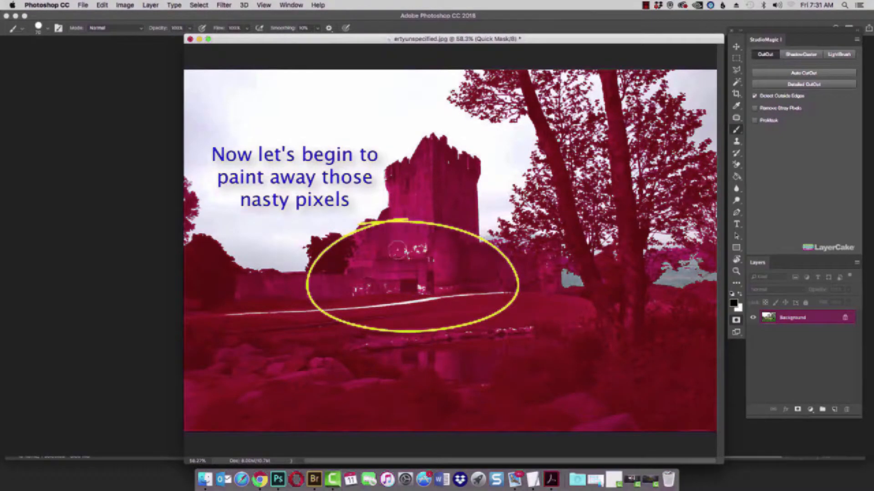
drag(397, 245, 432, 250)
drag(358, 288, 385, 286)
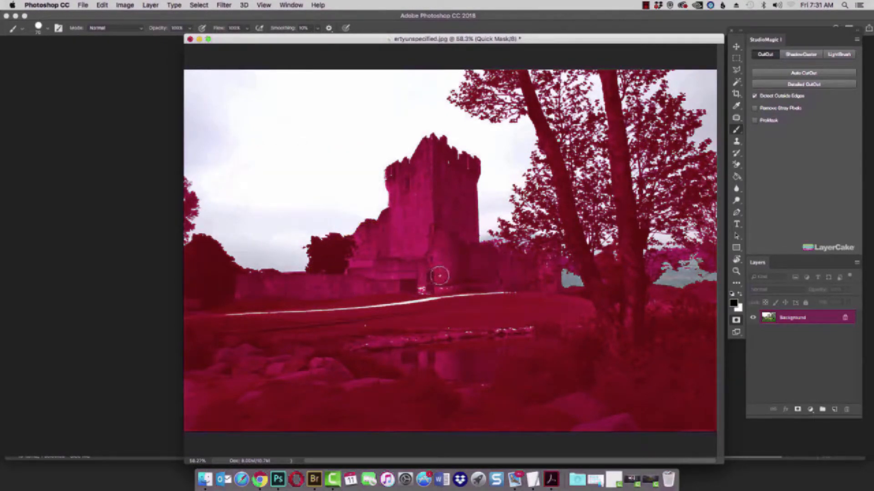
click(419, 285)
- Mask out the remaining stray selection along the footpath in front of the castle and return to the normal selection view
key(q)
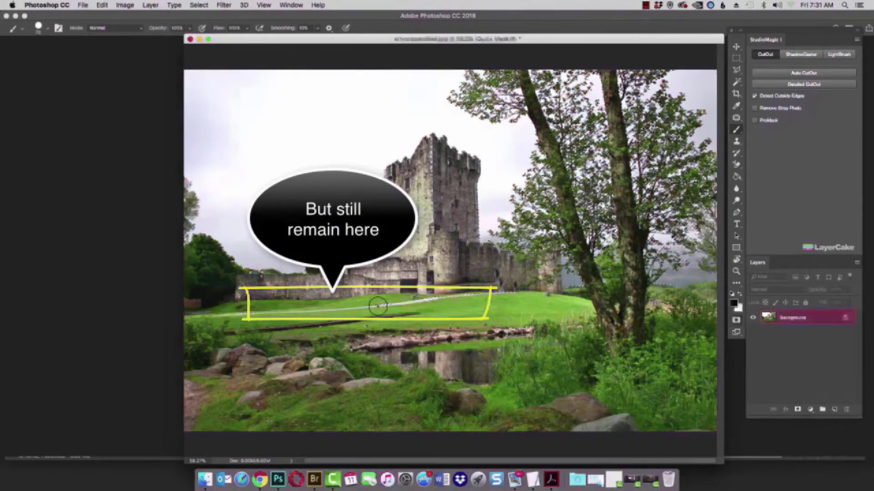
key(q)
key(x)
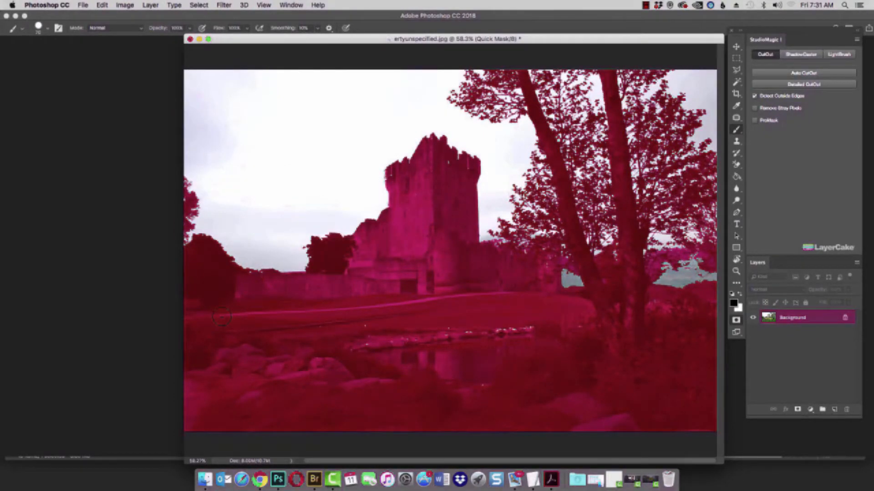
key(q)
key(q)
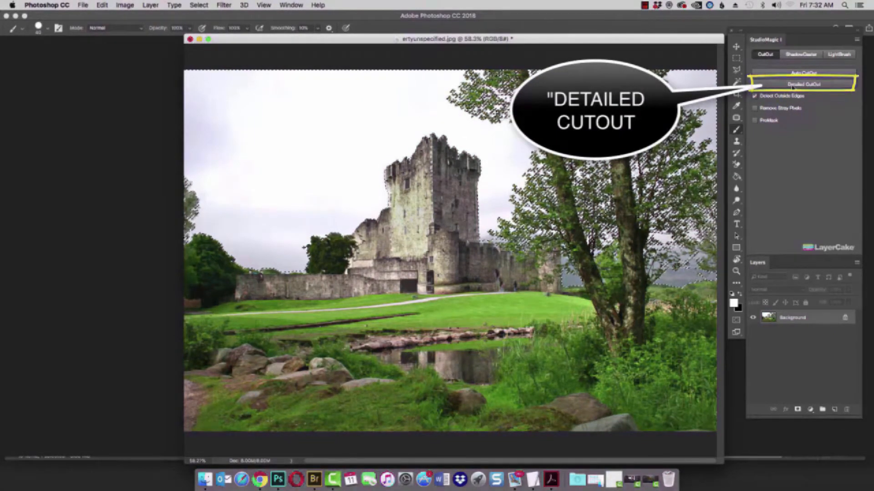
- Start a Detailed CutOut and brush away the leftover sky beside and between the tree trunks near the horizon
click(792, 85)
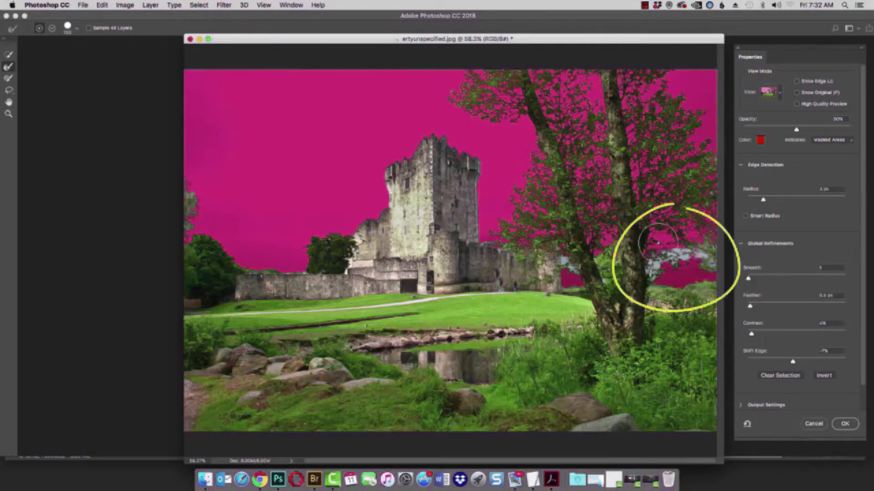
mouse_move(657, 255)
mouse_down()
mouse_move(656, 264)
mouse_move(706, 255)
mouse_move(708, 265)
mouse_up()
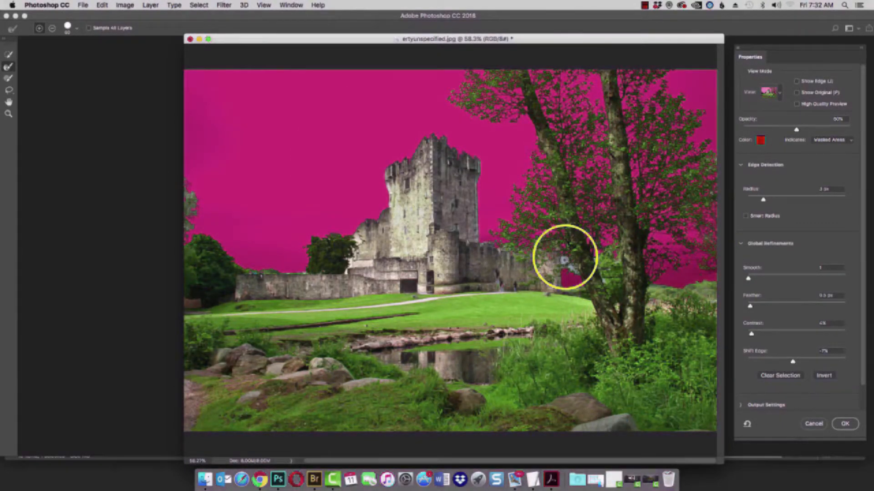
mouse_move(565, 256)
mouse_down()
mouse_move(565, 271)
mouse_move(579, 279)
mouse_move(568, 261)
mouse_up()
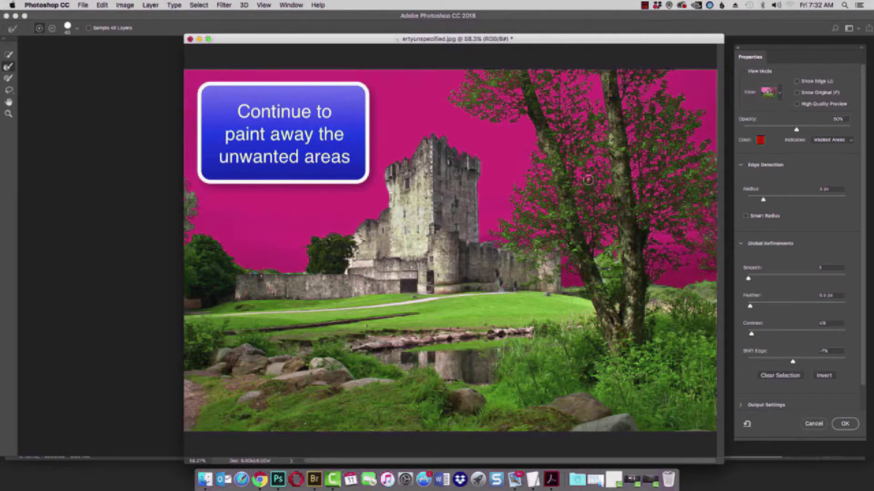
- Refine the foliage edges against the sky with an enlarged Refine Edge brush and apply the castle photo's Detailed CutOut
key(bracketright)
key(bracketright)
key(bracketright)
key(bracketright)
key(bracketright)
key(bracketright)
key(bracketright)
key(bracketright)
key(bracketright)
key(bracketright)
key(bracketright)
key(bracketright)
key(bracketleft)
key(bracketleft)
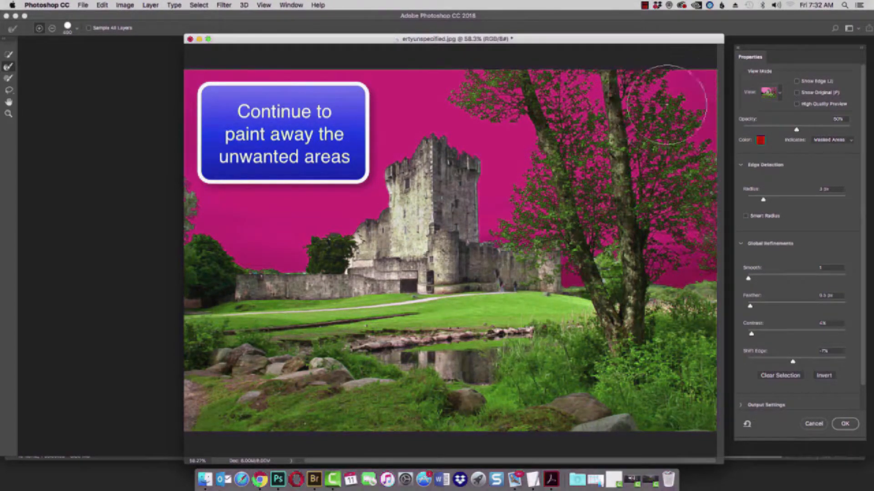
mouse_move(665, 173)
mouse_down()
mouse_move(680, 258)
mouse_move(690, 207)
mouse_move(684, 136)
mouse_move(677, 109)
mouse_move(640, 86)
mouse_up()
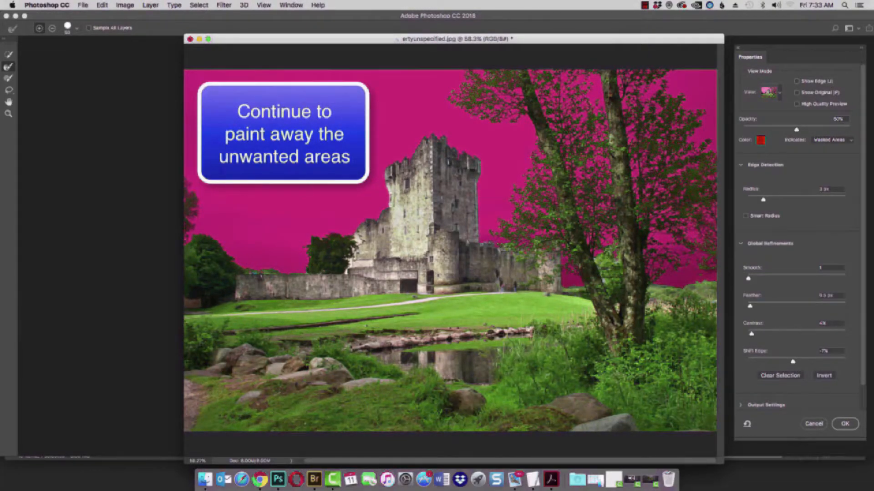
click(844, 425)
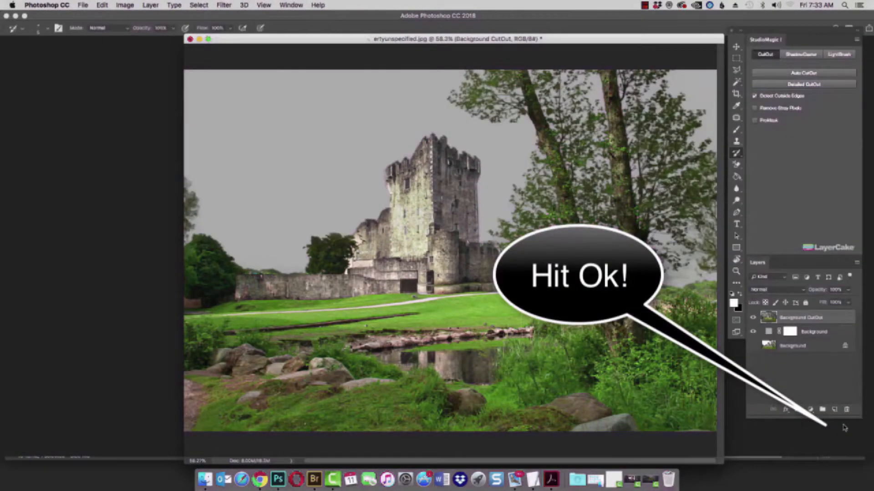
- Place the PuffyClouds032.jpg sky directly above the castle photo's grey Background fill layer and position it behind the castle cutout
click(810, 332)
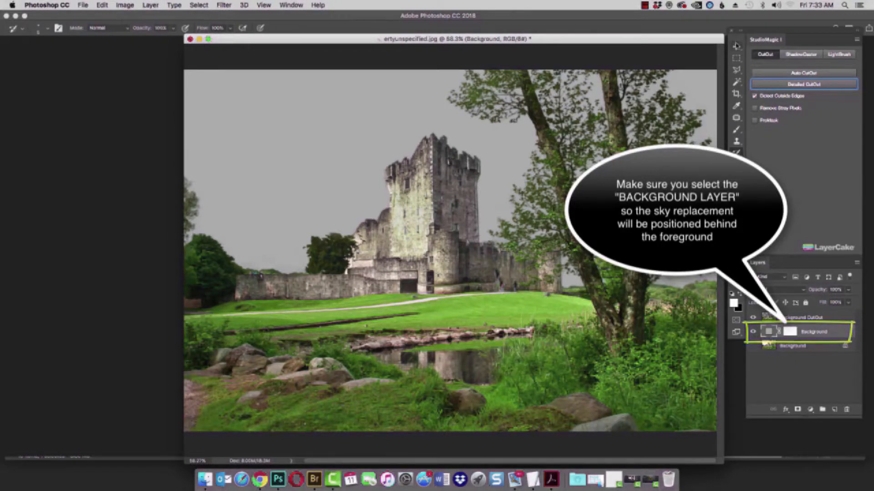
key(v)
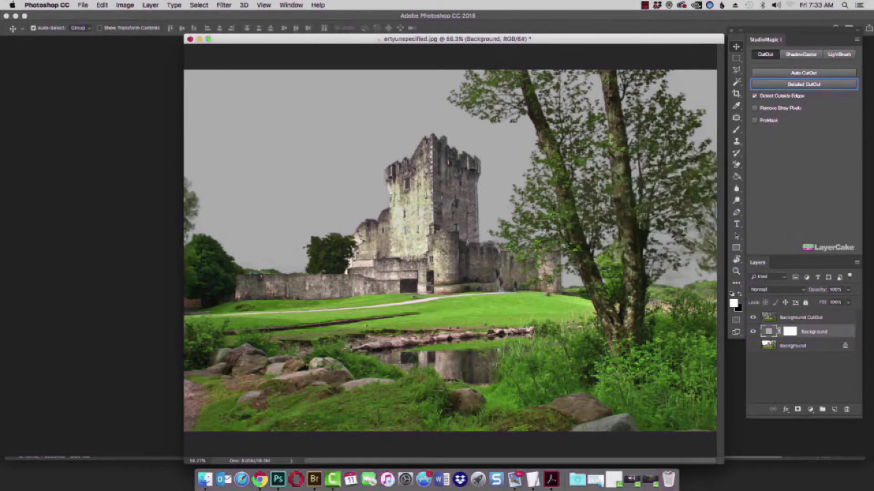
drag(873, 87, 607, 104)
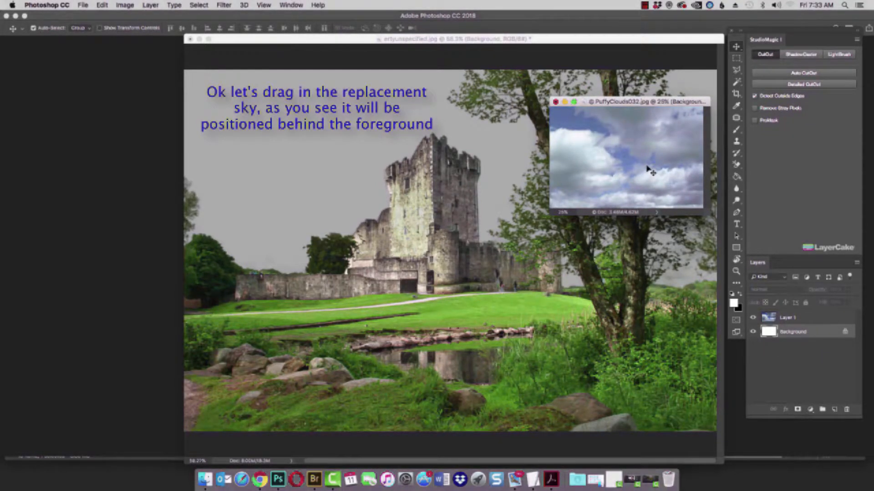
drag(648, 169, 373, 144)
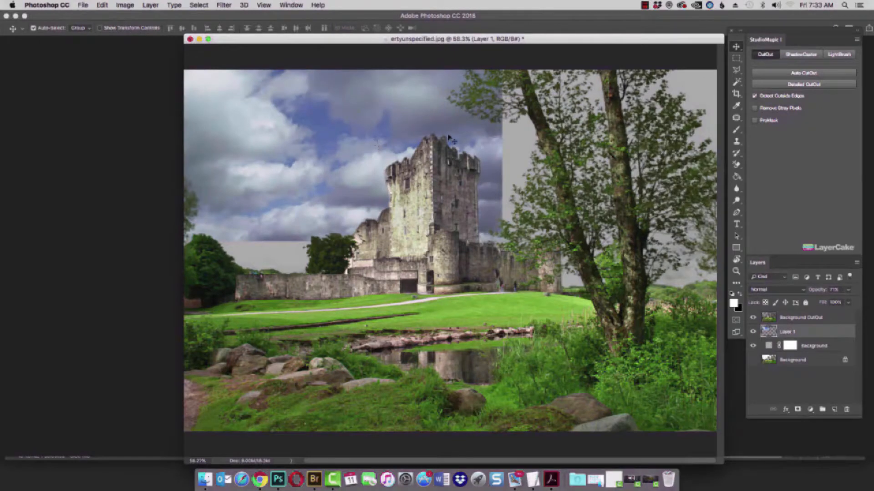
drag(314, 132, 357, 167)
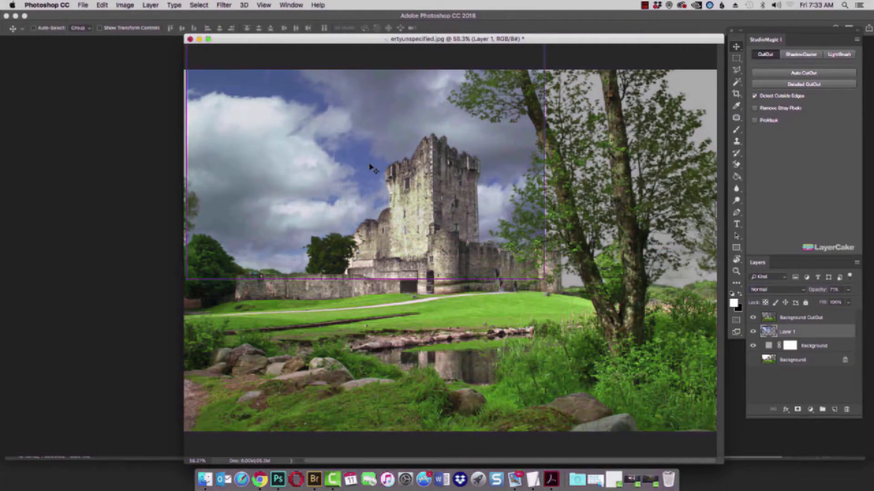
- Enlarge the clouds layer to cover the whole sky behind the castle and trees, and adjust its opacity
key(super+t)
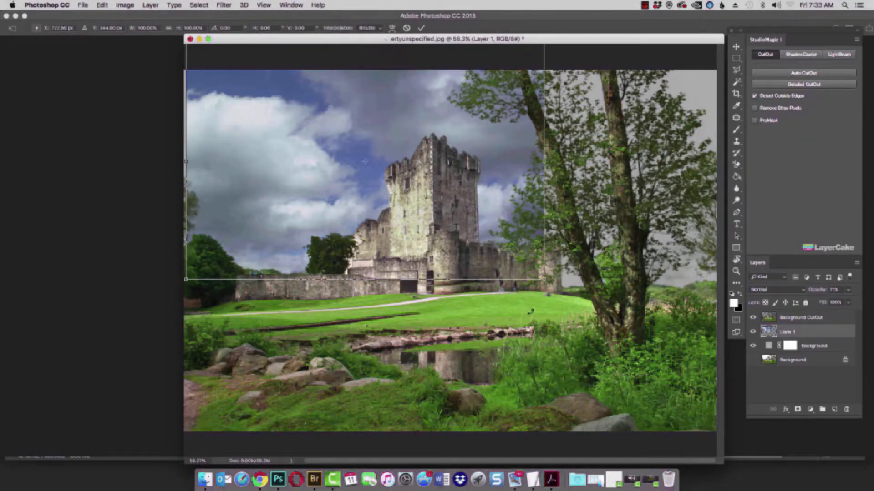
drag(544, 279, 754, 361)
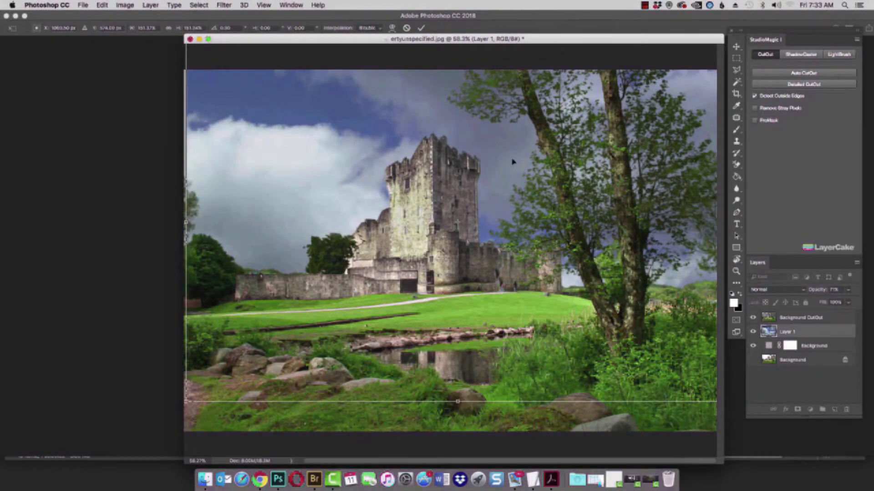
mouse_move(512, 162)
mouse_down()
mouse_move(501, 159)
mouse_move(510, 160)
mouse_up()
key(Return)
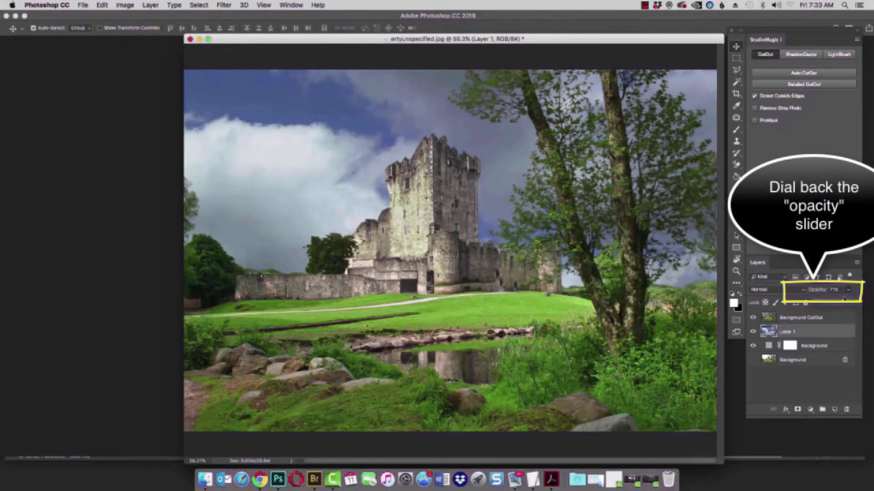
mouse_move(844, 300)
mouse_down()
mouse_move(856, 302)
mouse_move(805, 301)
mouse_move(851, 301)
mouse_up()
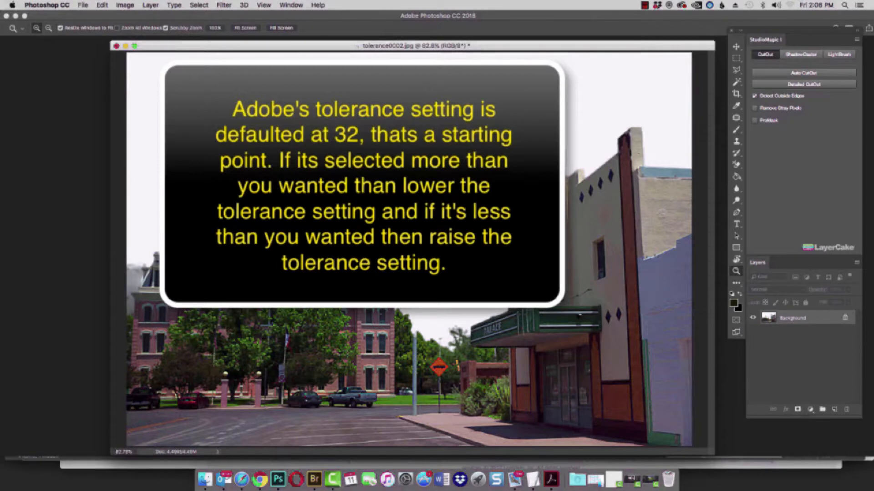
- Switch to the Magic Wand tool for the tolerance0002.jpg street photo
click(736, 83)
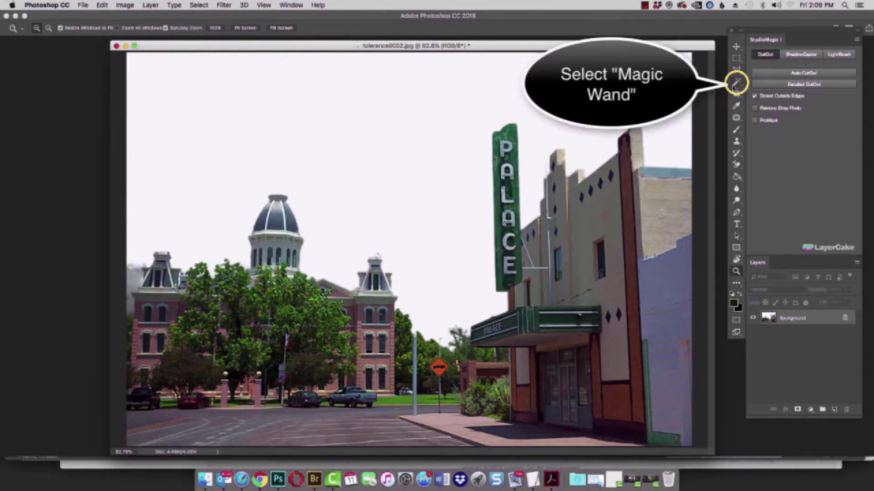
click(736, 83)
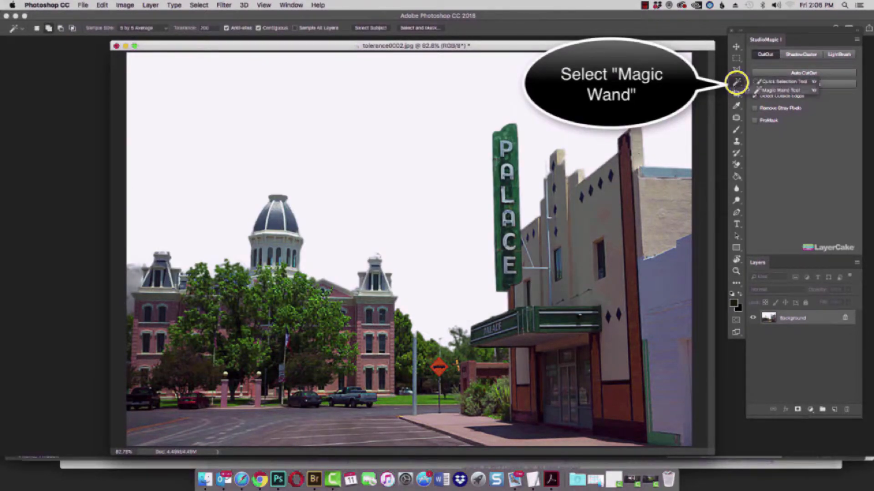
click(765, 91)
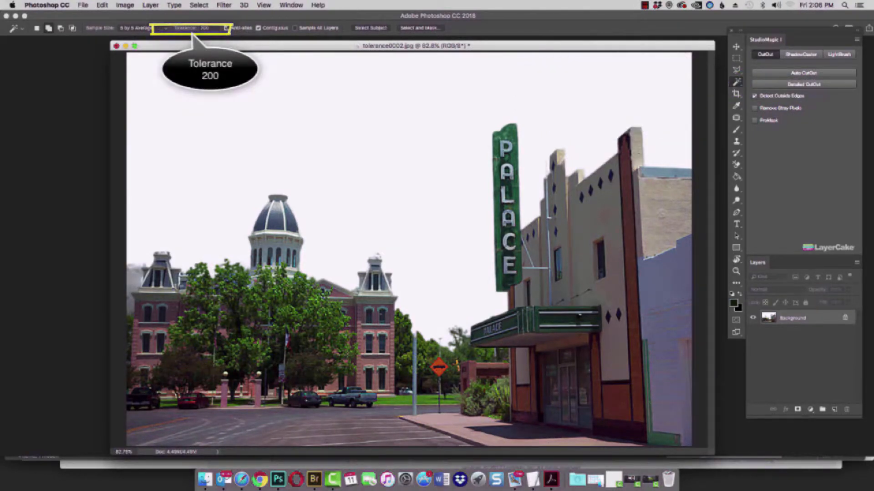
- Try selecting the white sky at a tolerance of 200, inspect the selection in Quick Mask, and deselect it
click(224, 140)
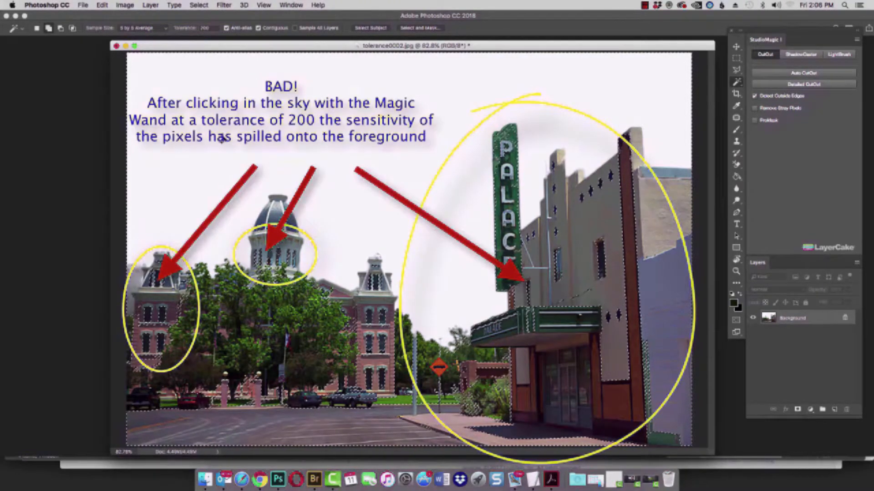
key(q)
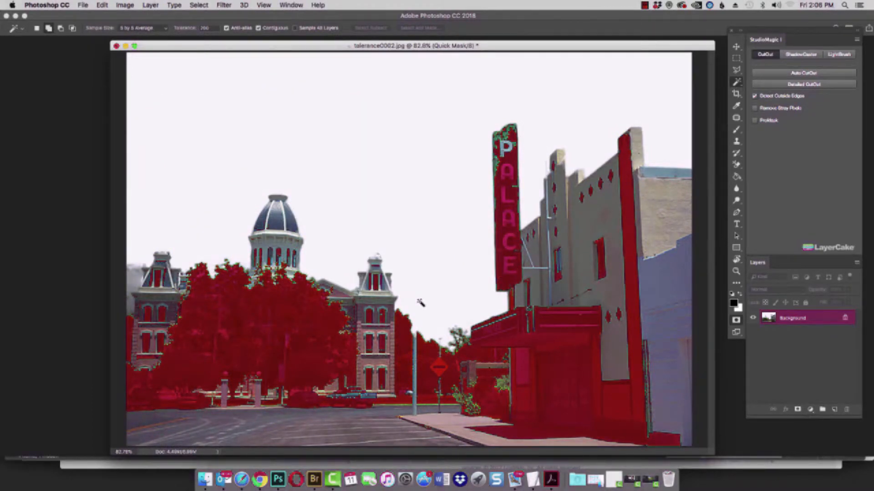
key(q)
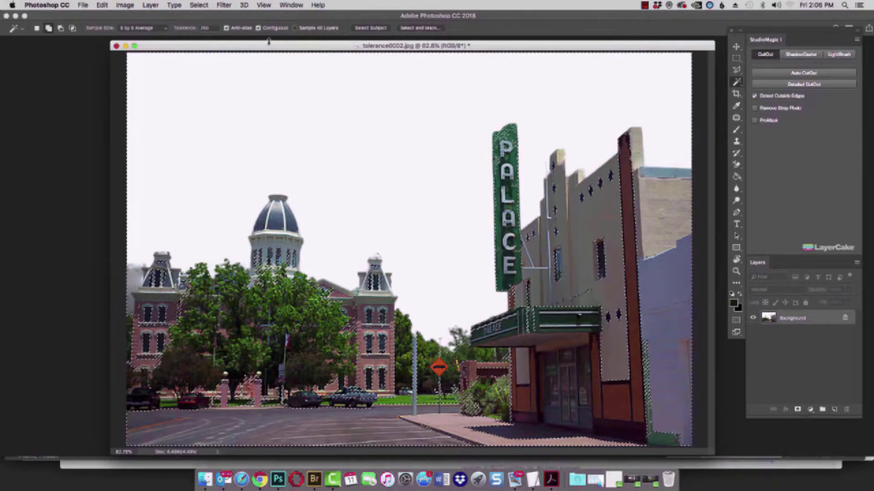
key(super+d)
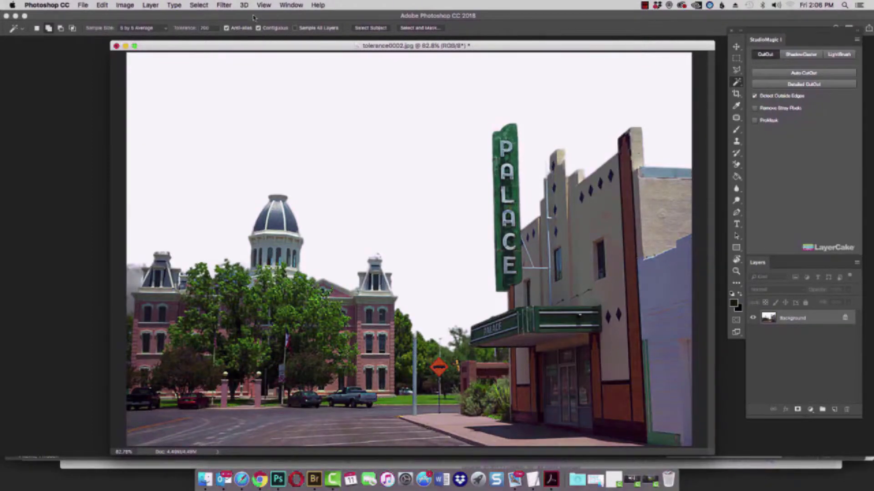
- Set the Magic Wand tolerance to 4, select the white sky, and check the selection's outline in Quick Mask
click(193, 28)
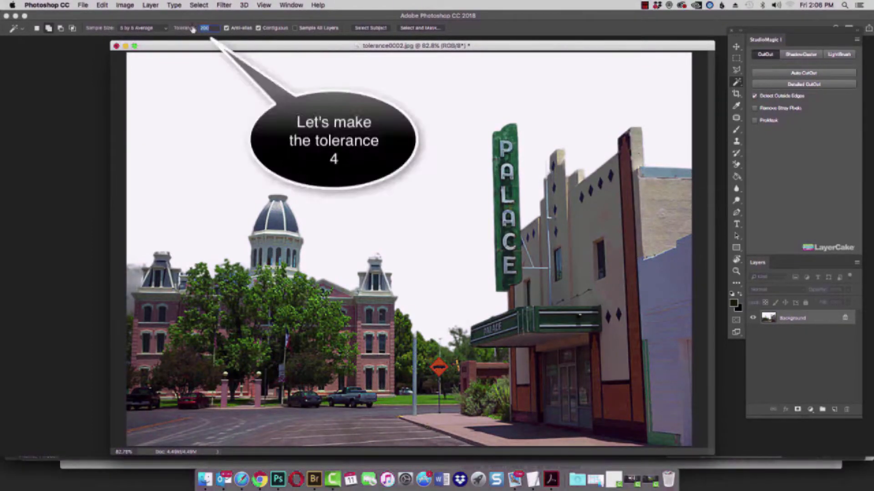
text(4)
click(405, 195)
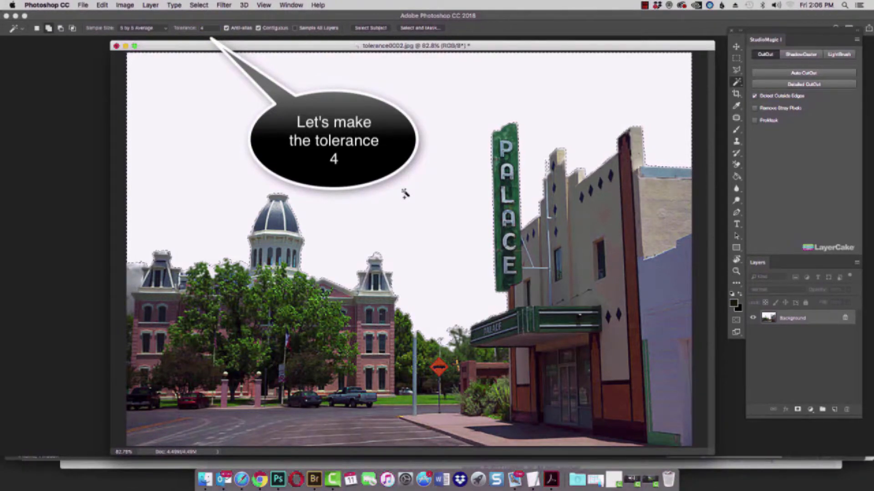
key(q)
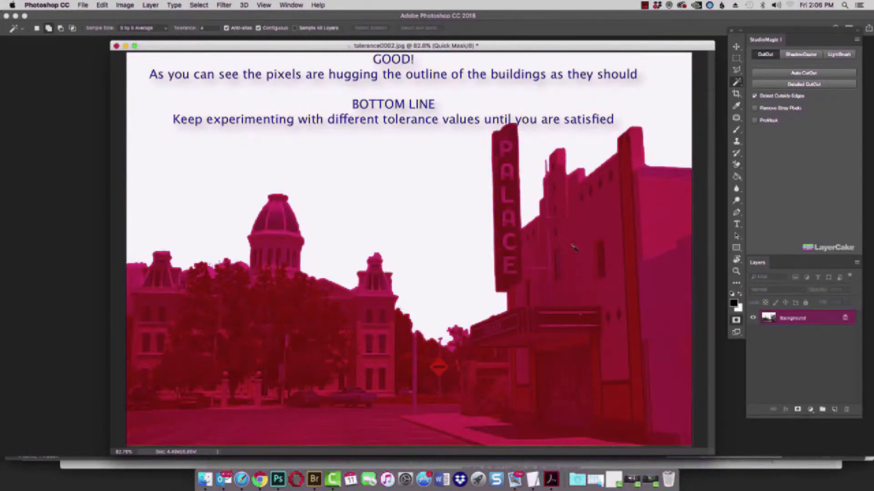
key(q)
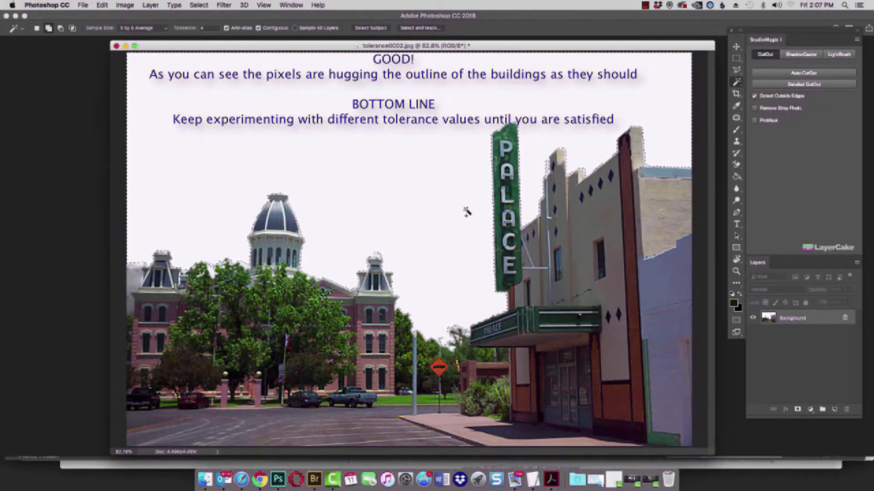
key(super+minus)
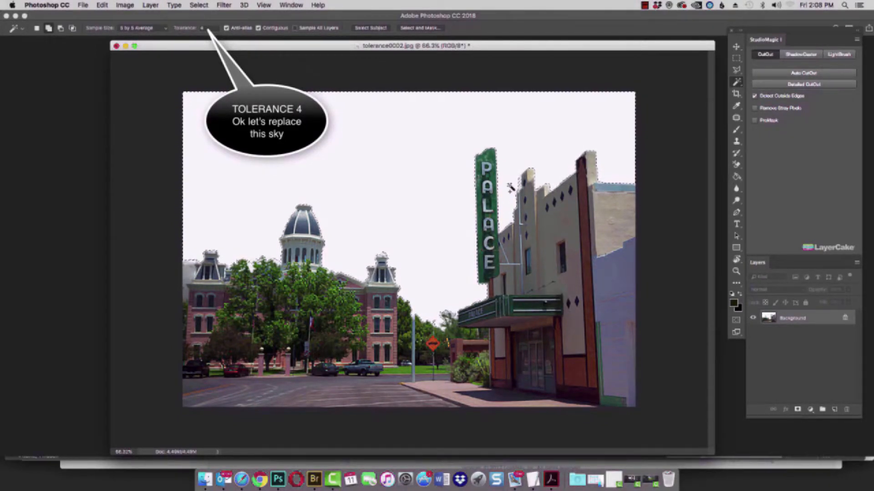
- Start a Detailed CutOut, refine the edge above the courthouse roof and tree with a much smaller Refine Edge brush, and apply it
click(783, 85)
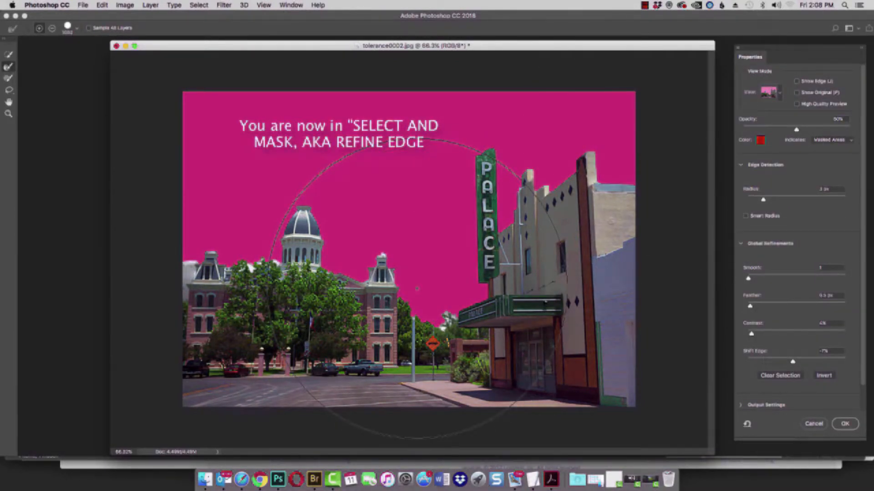
key(bracketleft)
key(bracketleft)
key(bracketleft)
key(bracketleft)
key(bracketleft)
key(bracketleft)
key(bracketleft)
key(bracketleft)
key(bracketleft)
key(bracketleft)
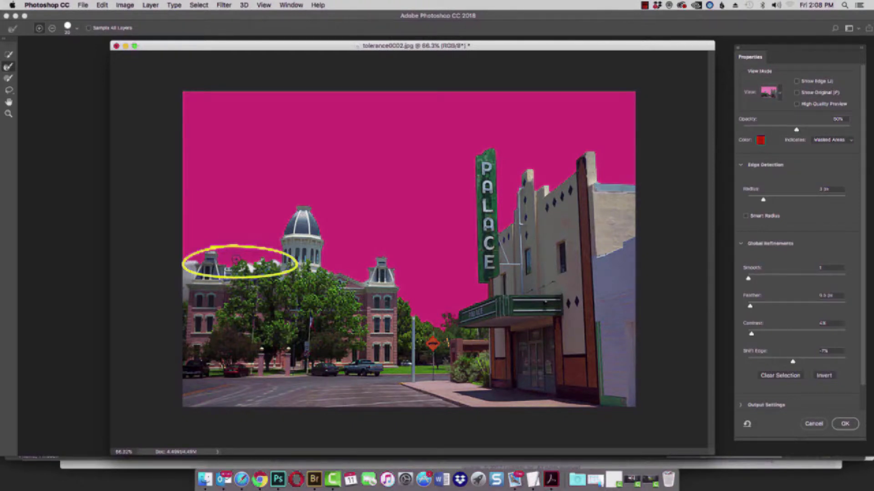
mouse_move(250, 263)
mouse_down()
mouse_move(281, 266)
mouse_move(230, 271)
mouse_move(268, 262)
mouse_up()
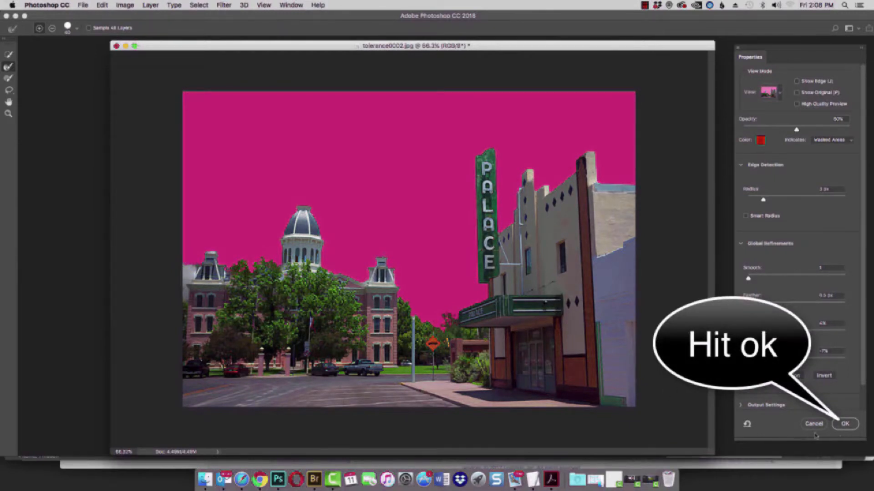
click(838, 430)
click(842, 425)
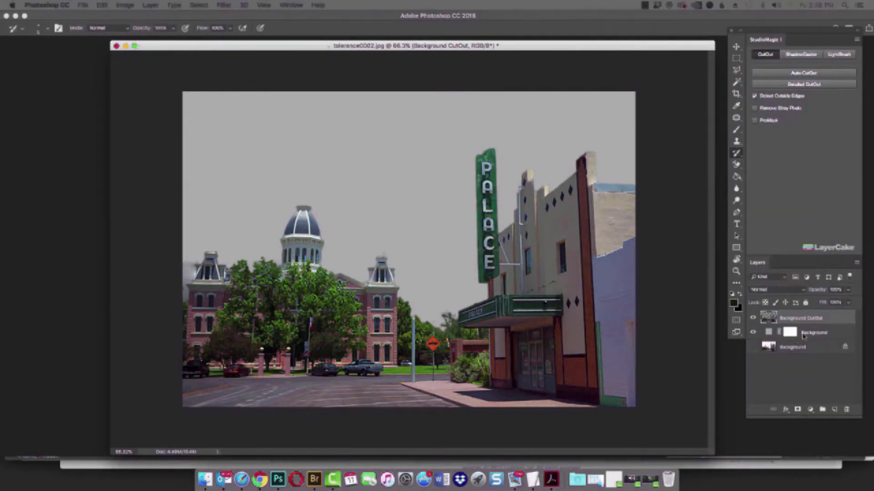
- Place the PuffyClouds sky above the street photo's grey Background fill layer, behind the buildings, and adjust its opacity
click(801, 336)
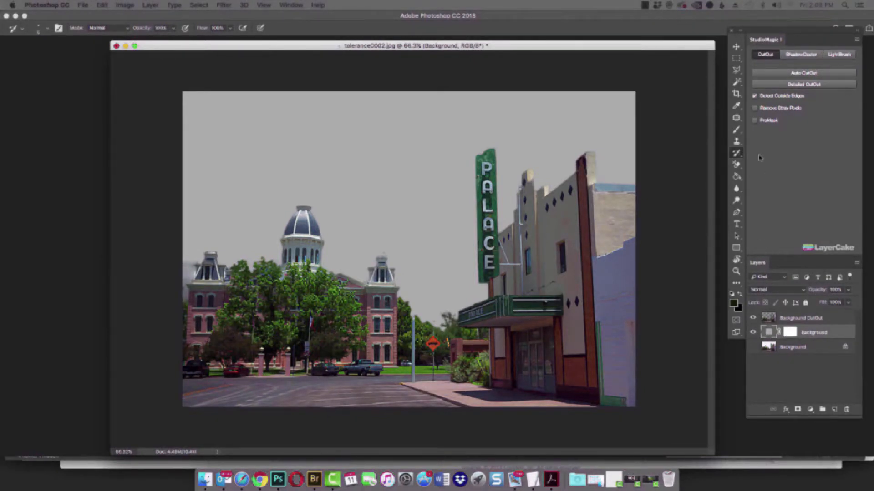
click(736, 47)
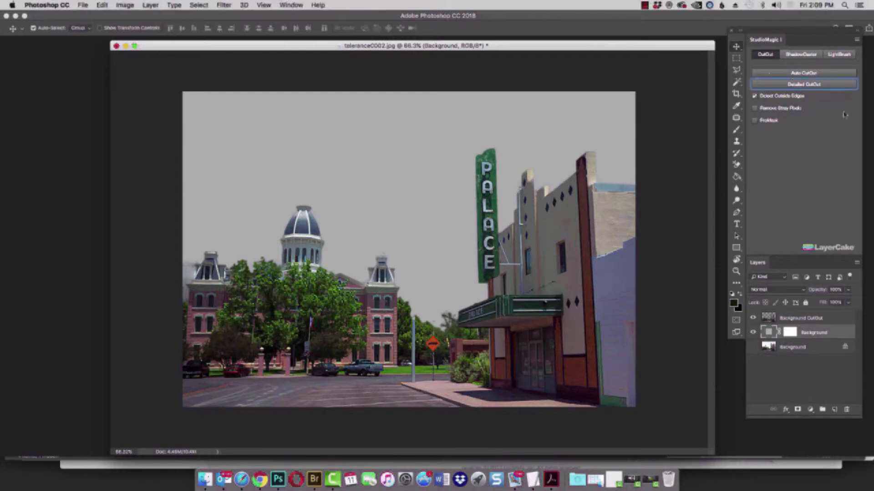
drag(873, 216, 716, 184)
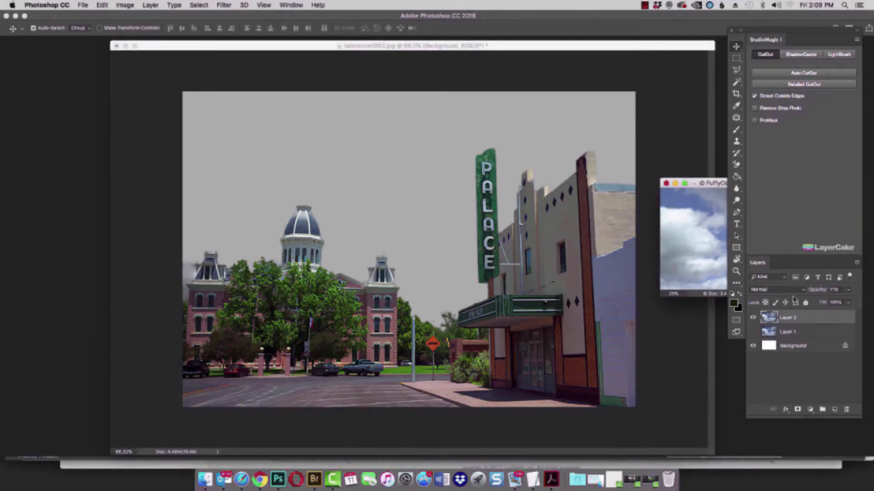
drag(788, 318, 359, 198)
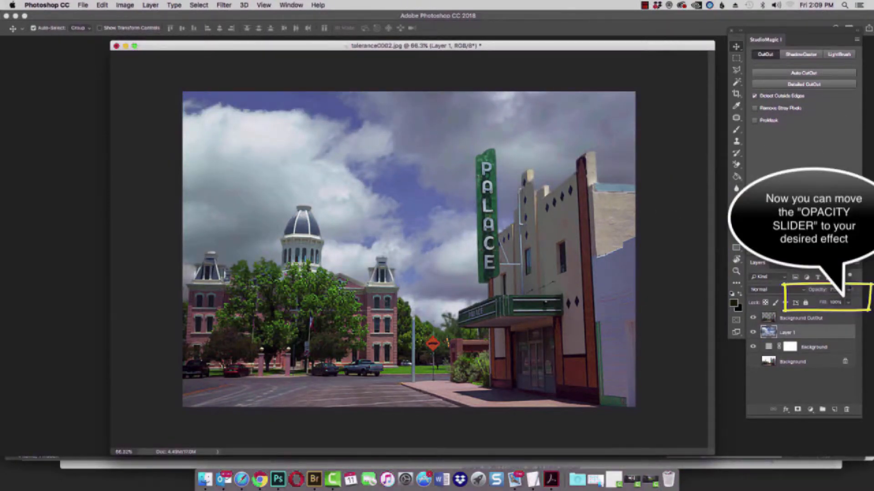
click(850, 292)
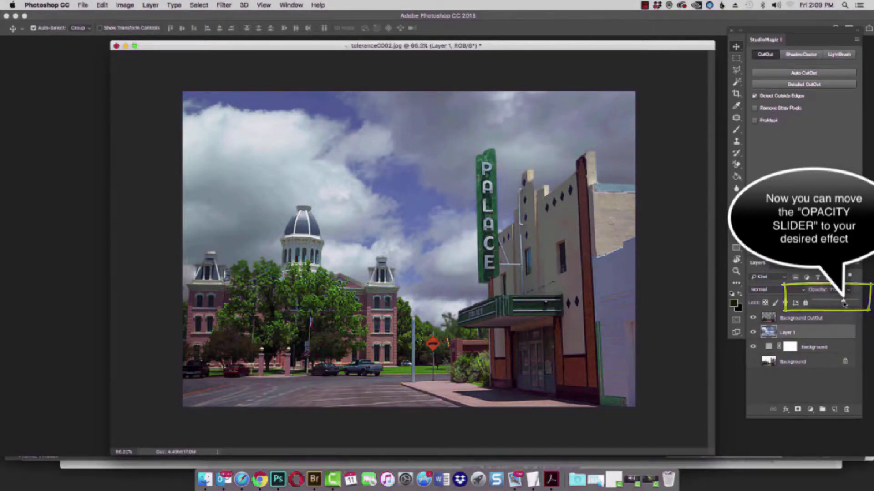
mouse_move(847, 302)
mouse_down()
mouse_move(856, 303)
mouse_move(847, 301)
mouse_up()
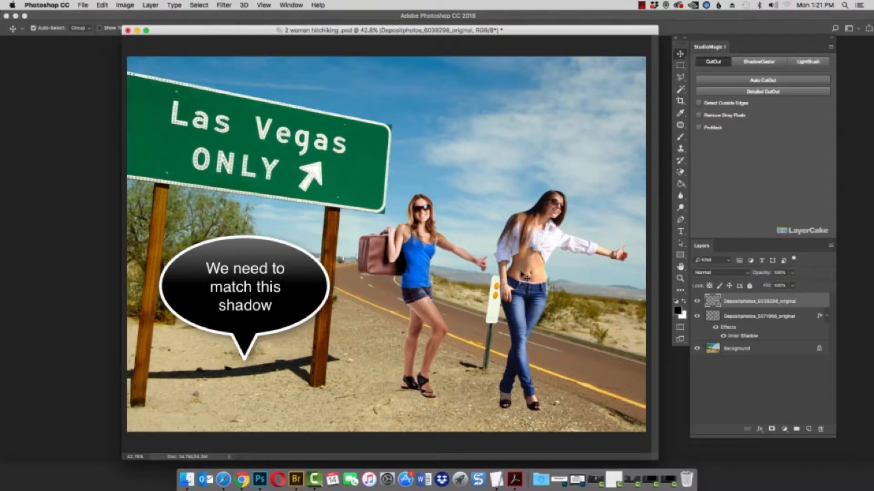
- Identify the layer of the woman in jeans by toggling its visibility, and create a new ShadowCaster shadow for it
click(696, 301)
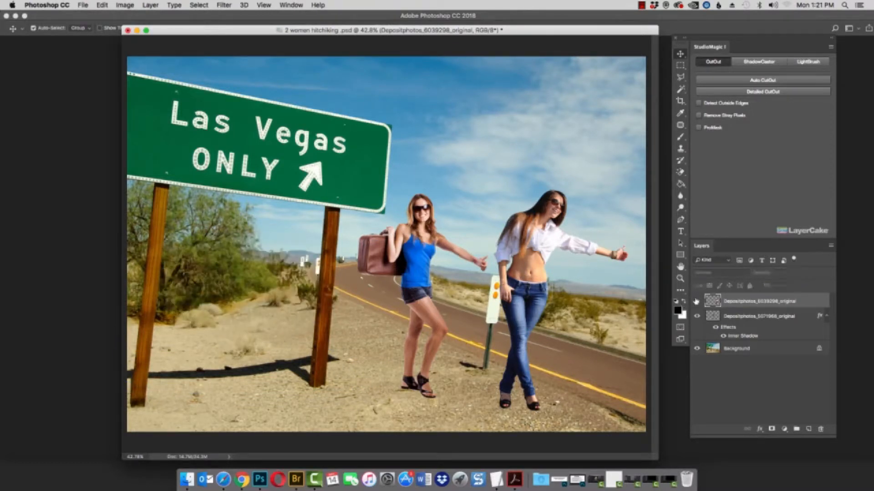
click(696, 301)
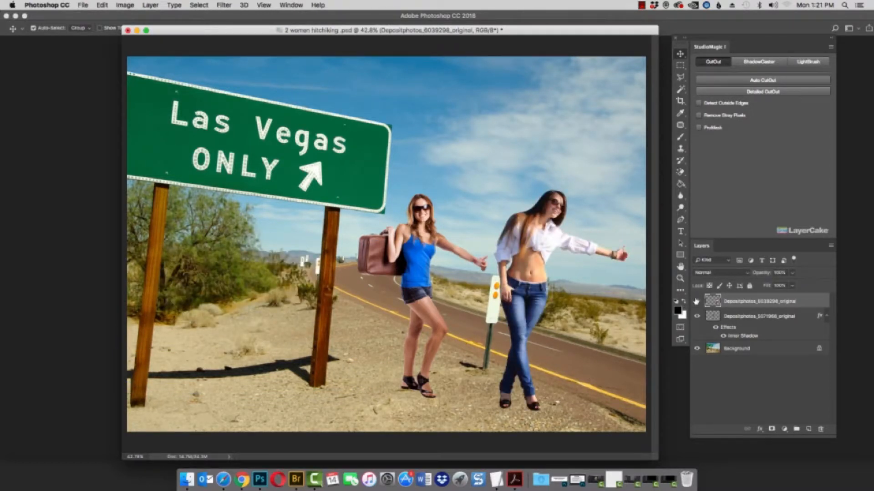
click(759, 66)
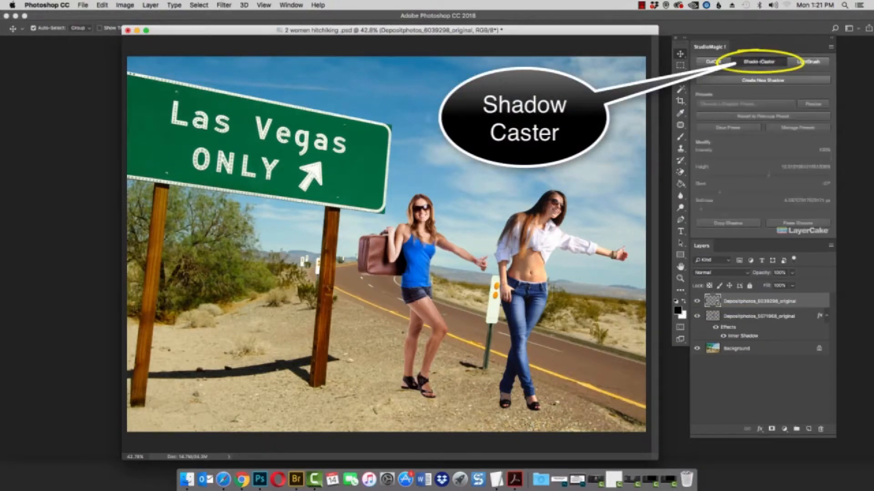
click(761, 81)
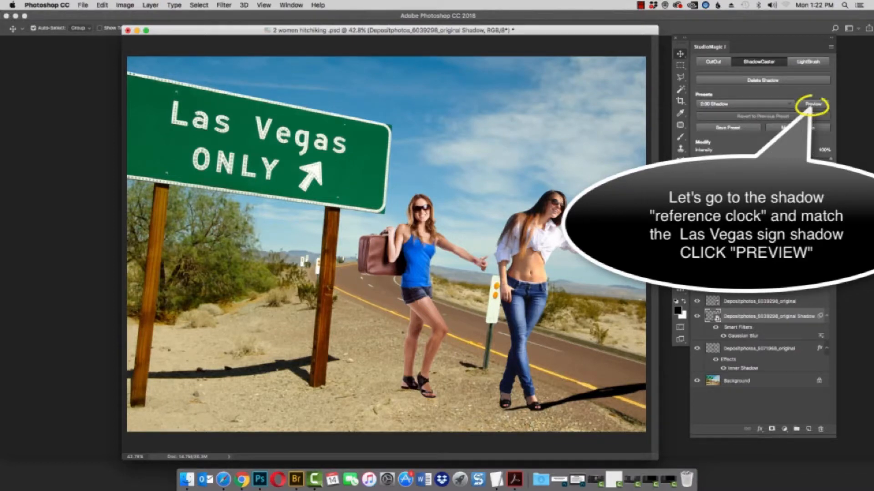
- Compare the road sign's shadow with the ShadowCaster reference clock and apply the 11:00 Shadow preset to the shadow of the woman in jeans
click(813, 104)
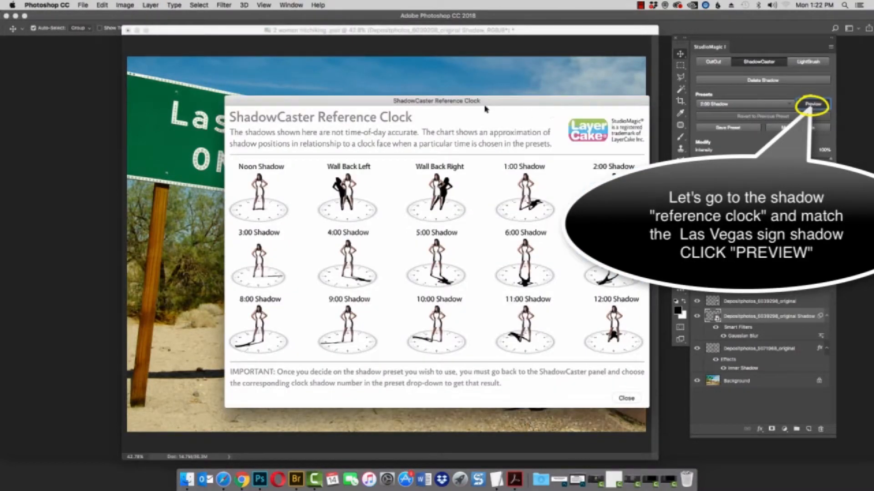
mouse_move(483, 102)
mouse_down()
mouse_move(679, 97)
mouse_move(608, 98)
mouse_up()
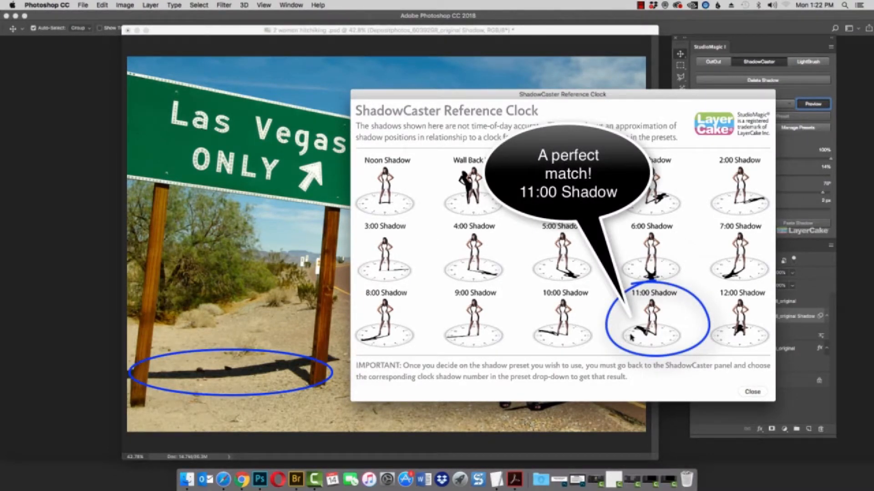
click(752, 392)
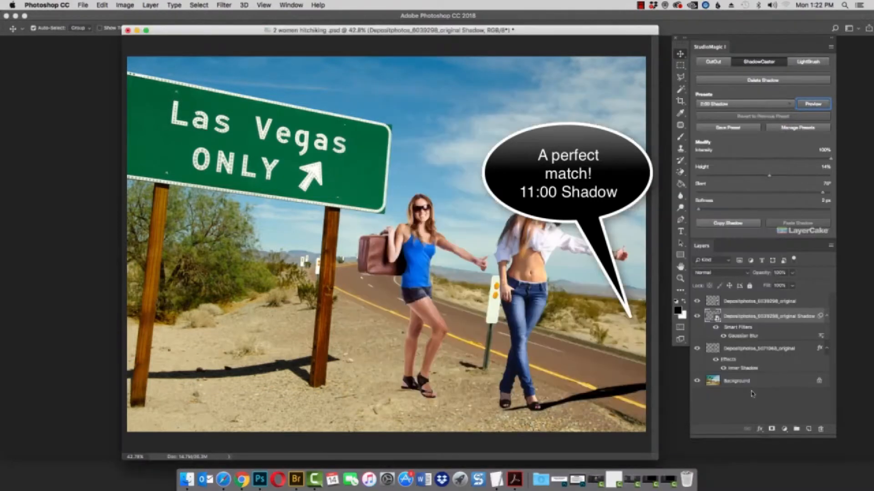
click(713, 108)
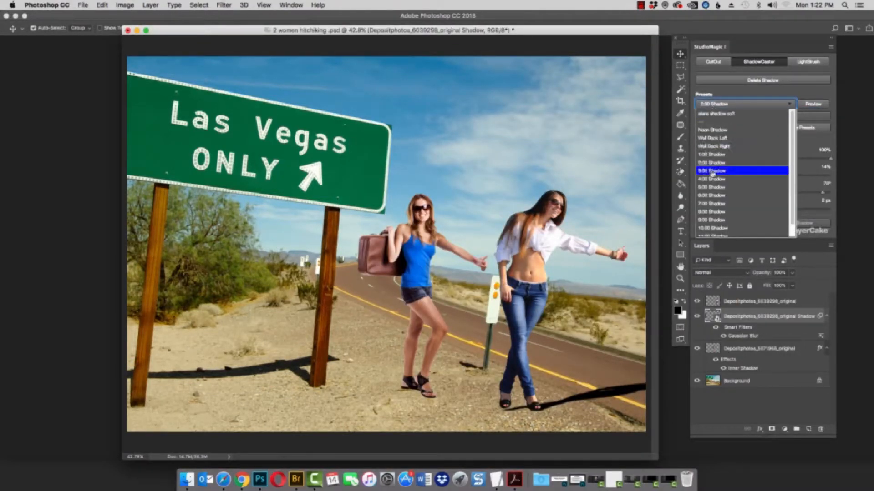
scroll(708, 213, down, 1)
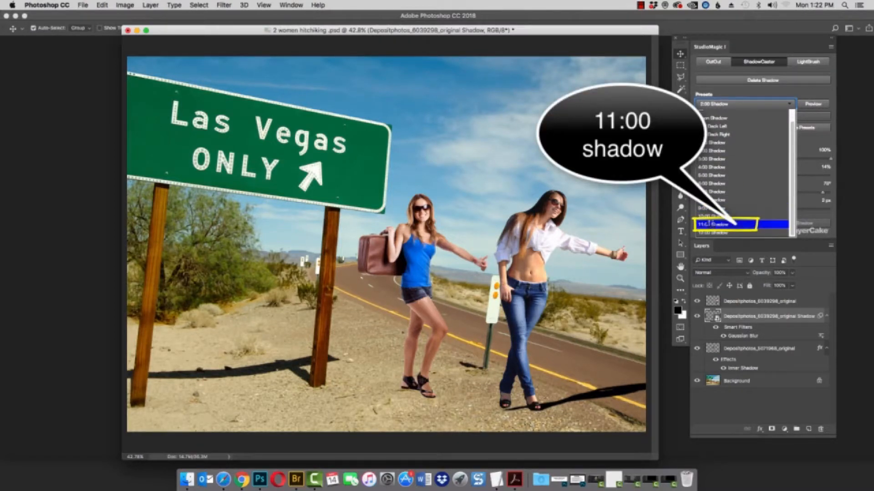
click(712, 225)
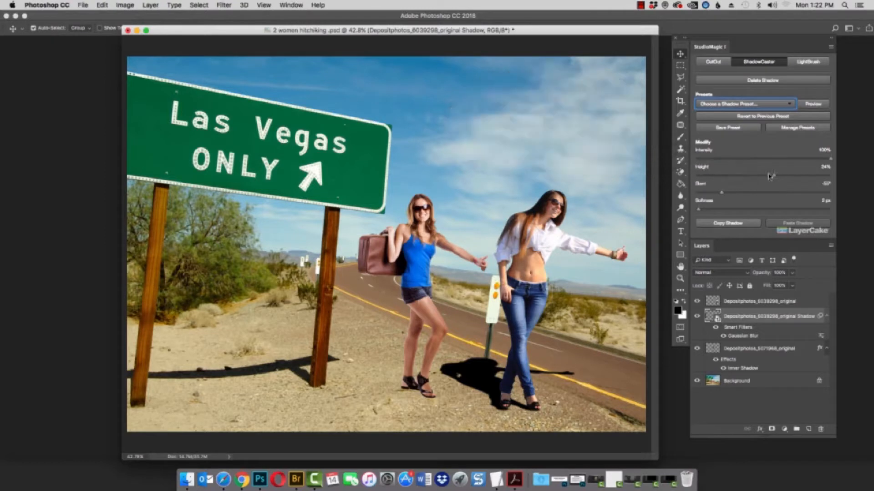
- Copy the shadow of the woman in jeans and paste it onto the woman in the blue top
click(731, 224)
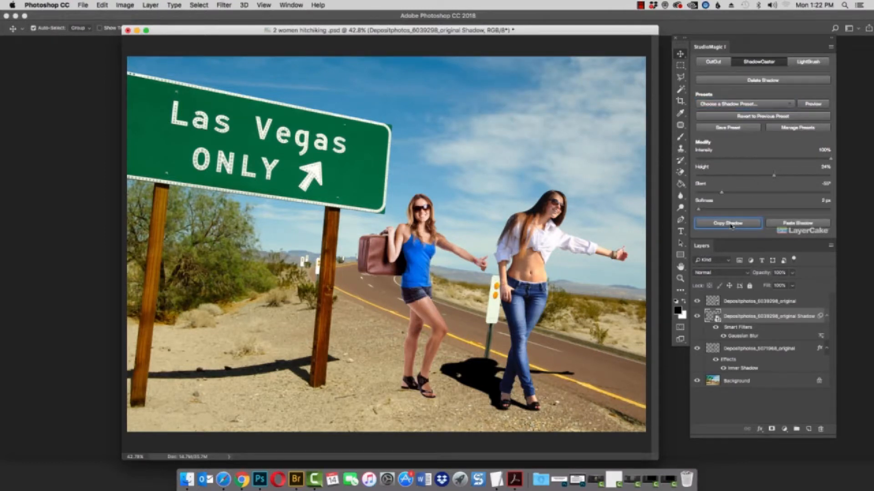
click(415, 248)
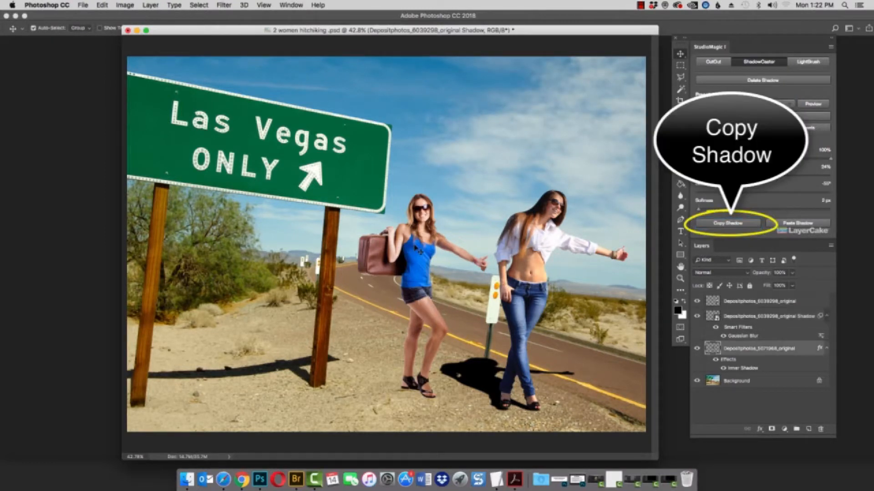
click(787, 223)
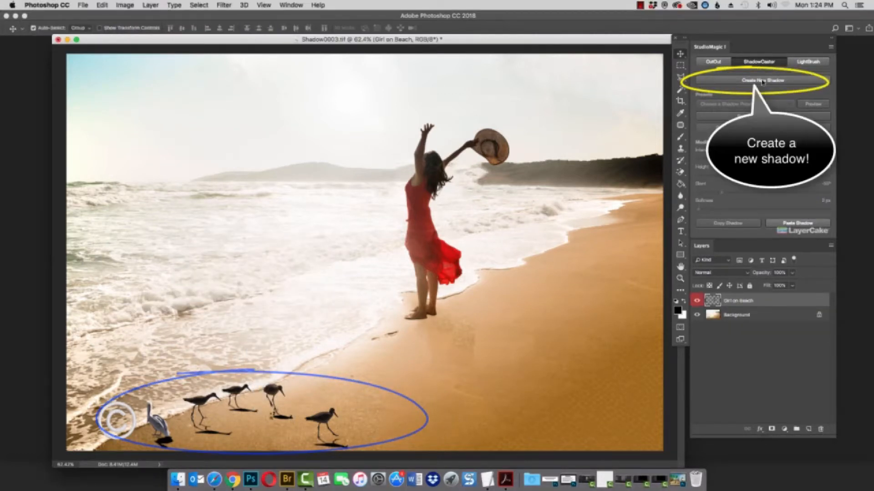
- Create a new shadow for the Girl on Beach layer and compare the reference clock's presets with the birds' shadows
click(762, 81)
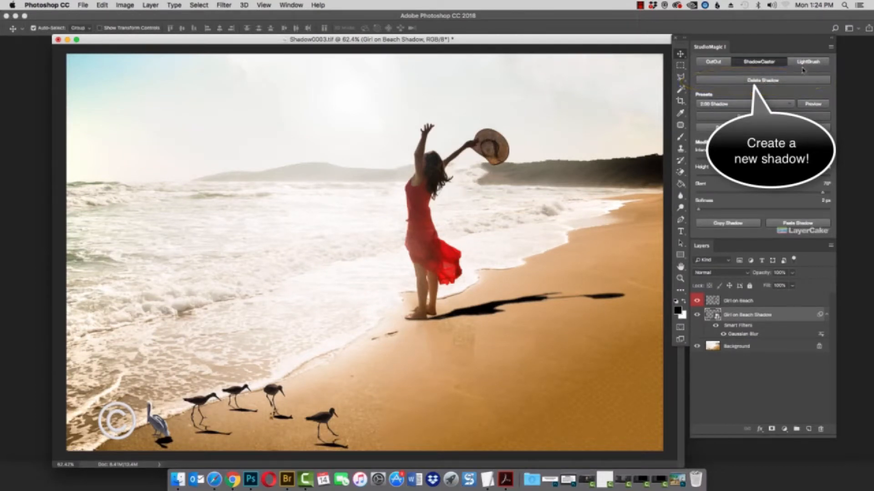
click(817, 104)
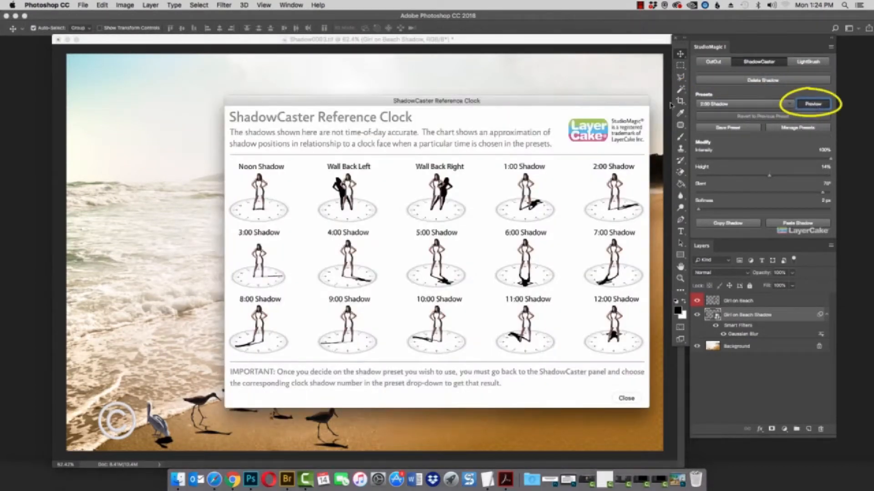
drag(461, 103, 600, 139)
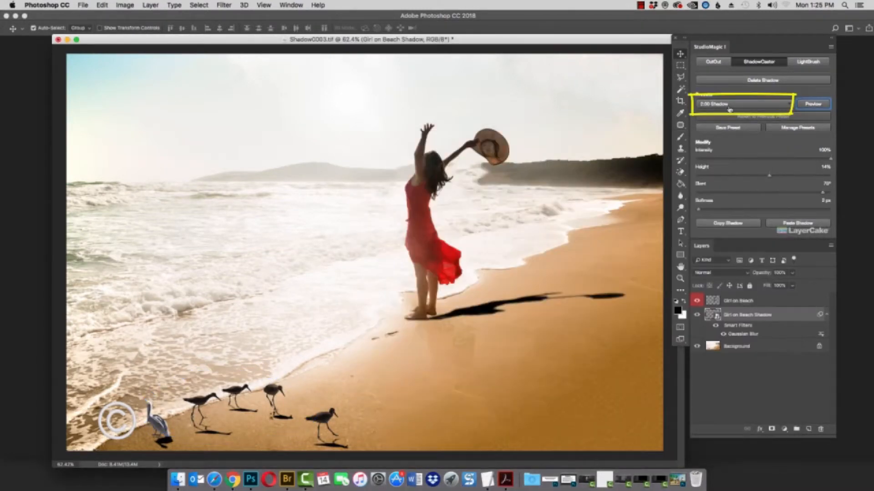
- Apply the 5:00 Shadow preset to the beach girl's shadow, nudge it up to her feet, and lengthen it slightly with the height setting
click(729, 109)
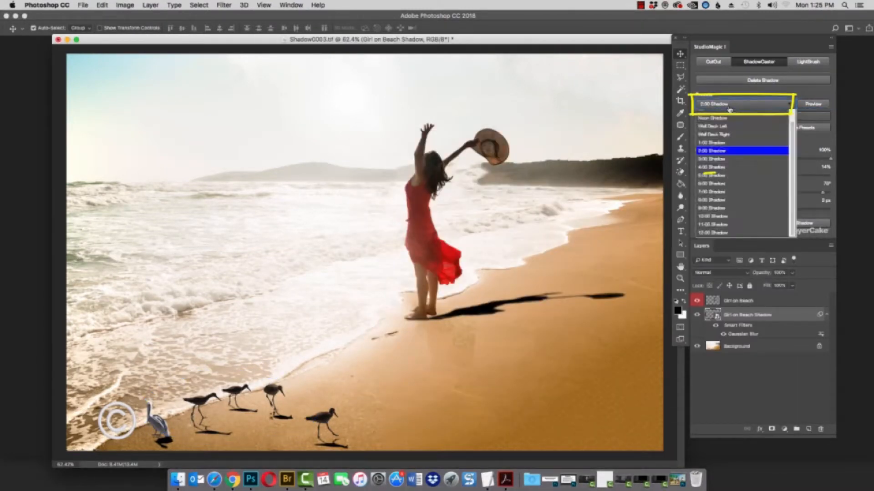
click(712, 178)
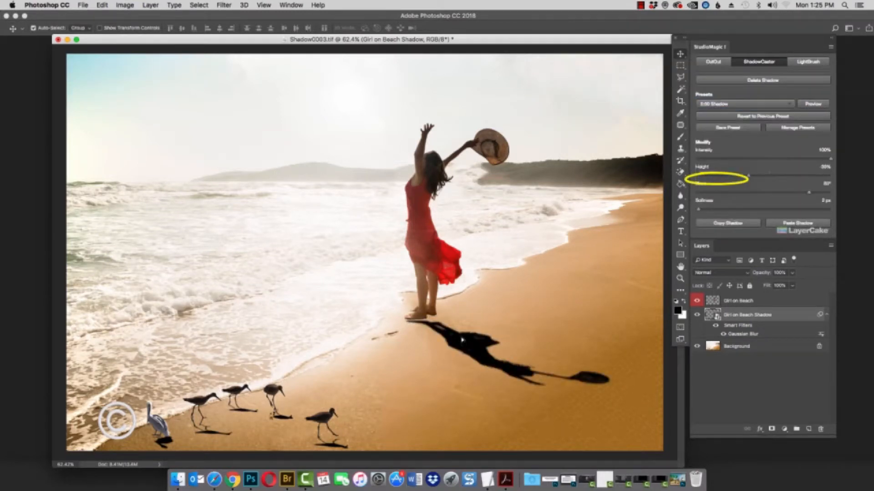
drag(463, 340, 463, 336)
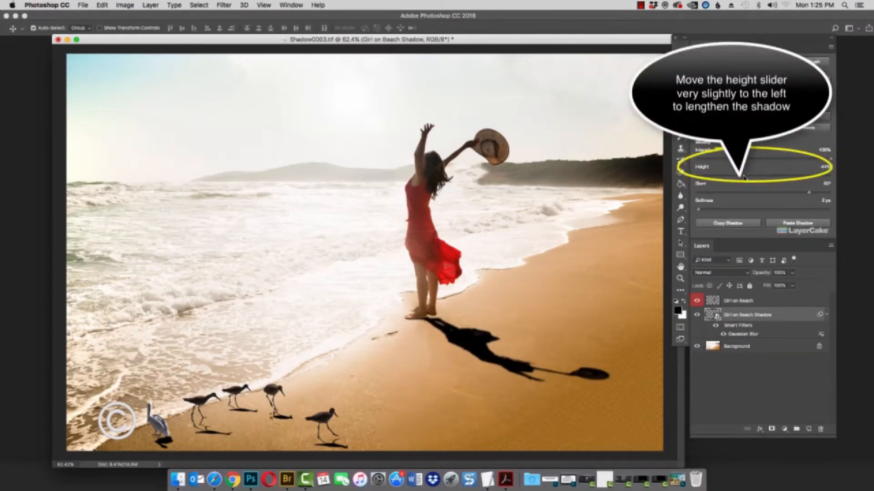
drag(742, 176, 745, 177)
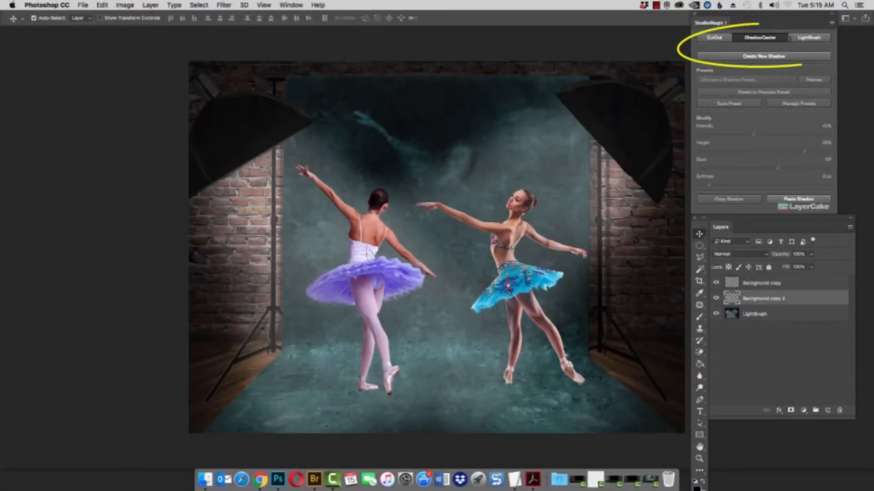
- Create a new shadow for the dancer in the purple tutu and apply the Wall Back Left preset
click(769, 56)
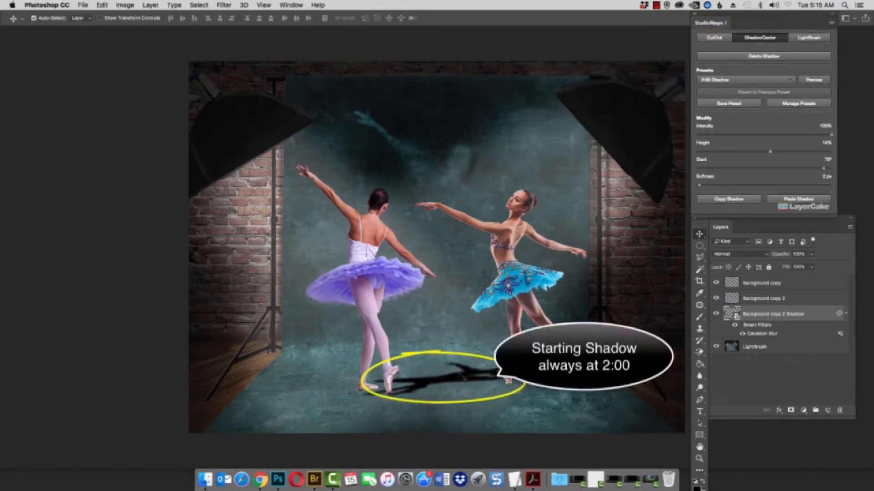
click(720, 81)
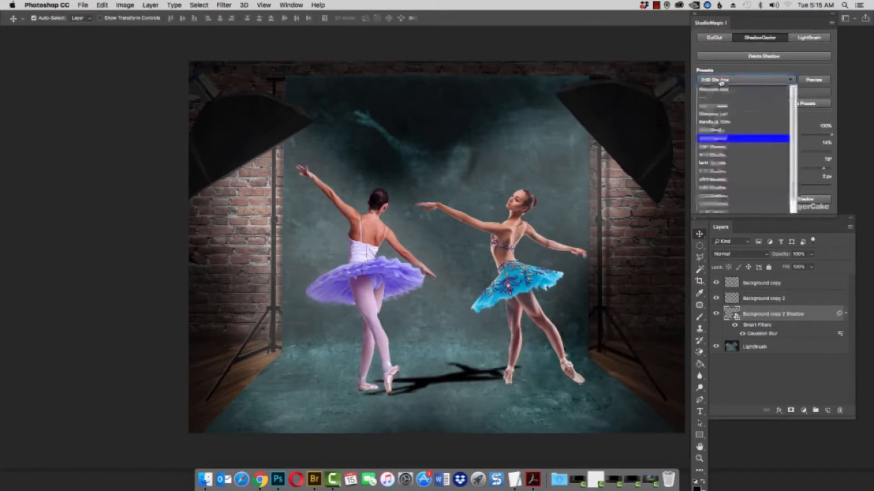
click(721, 115)
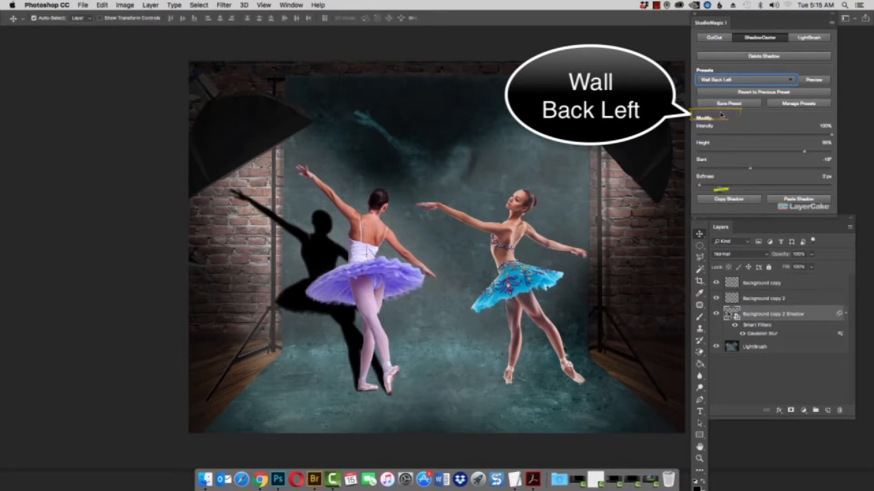
- Copy the purple dancer's shadow onto the dancer in the blue tutu, reduce its intensity to about 36%, and increase its softness
click(722, 199)
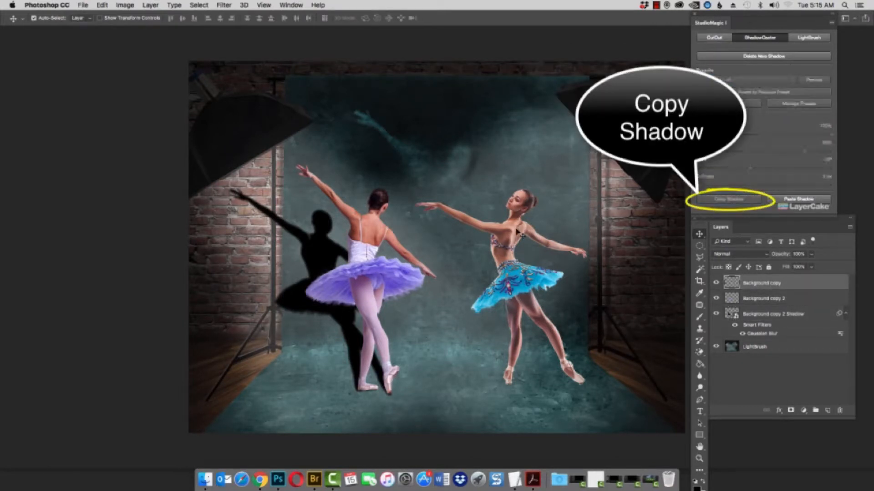
click(799, 199)
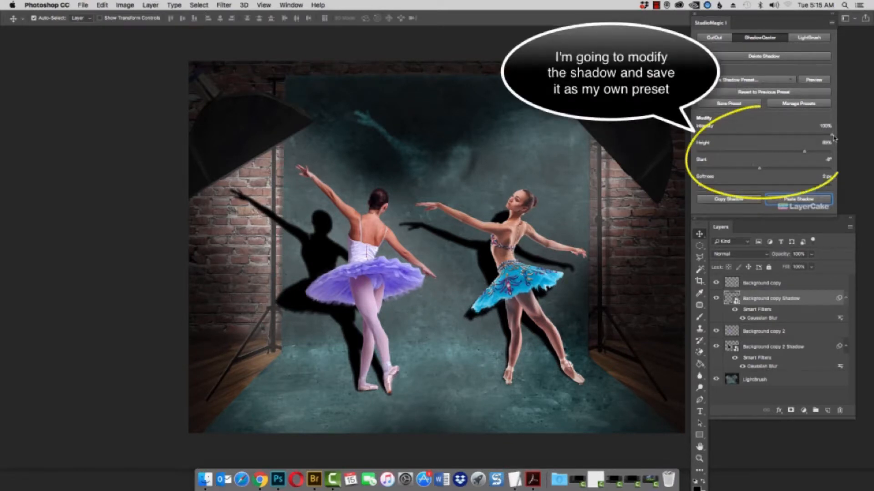
drag(833, 137, 748, 136)
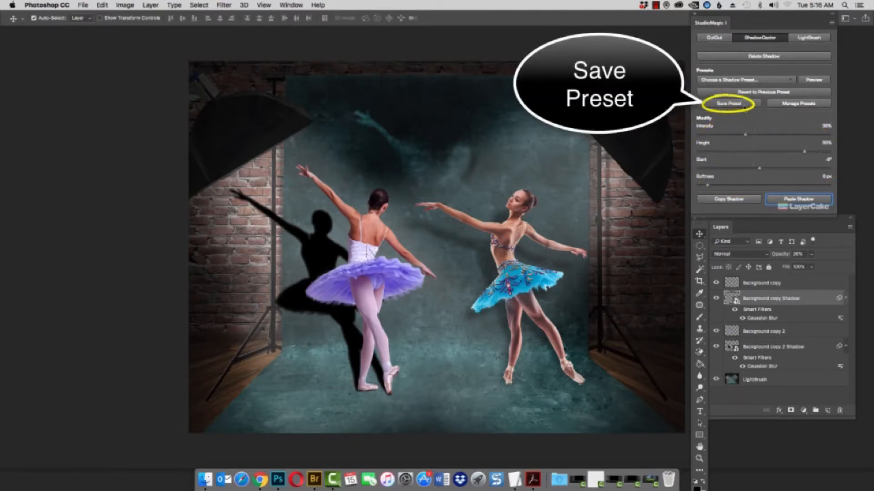
- Save the modified shadow as a personal preset, named with the owner's first name followed by "wall left soft"
click(729, 104)
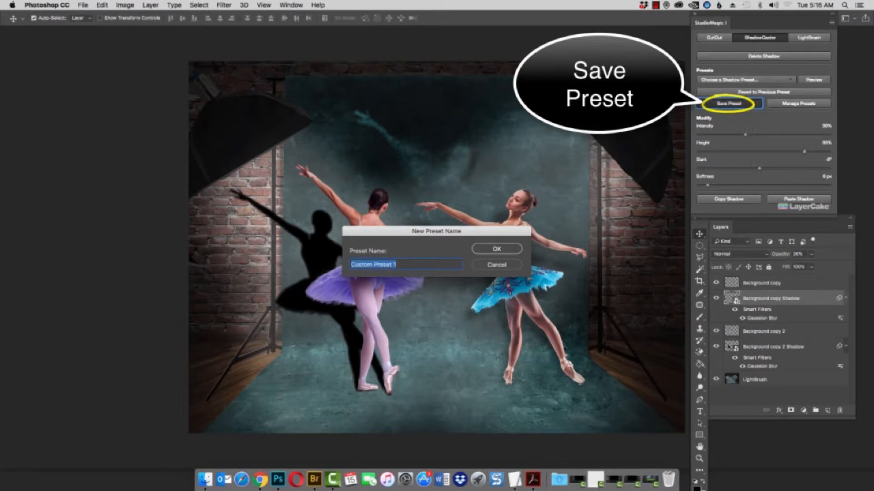
text(Ga)
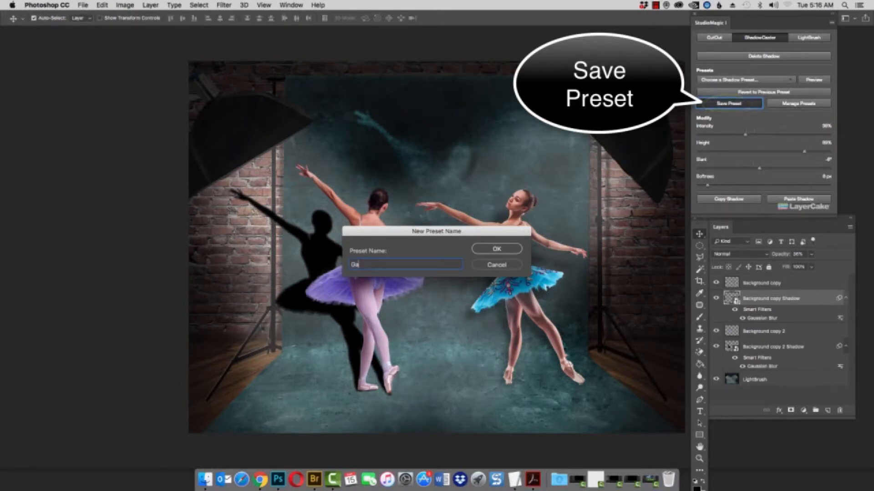
text(vins wall)
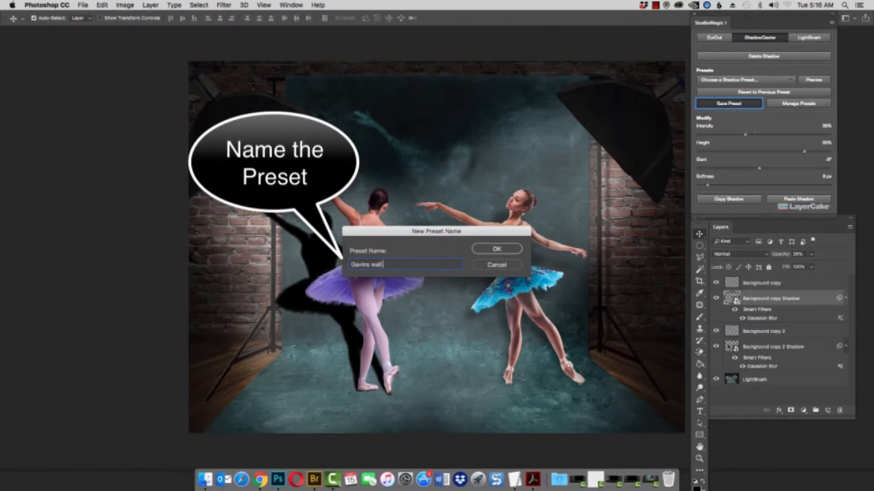
text( left soft)
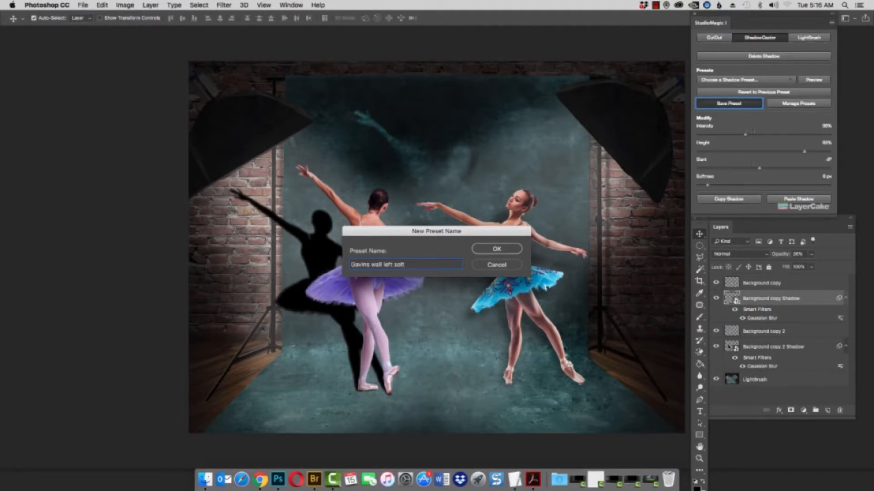
click(518, 250)
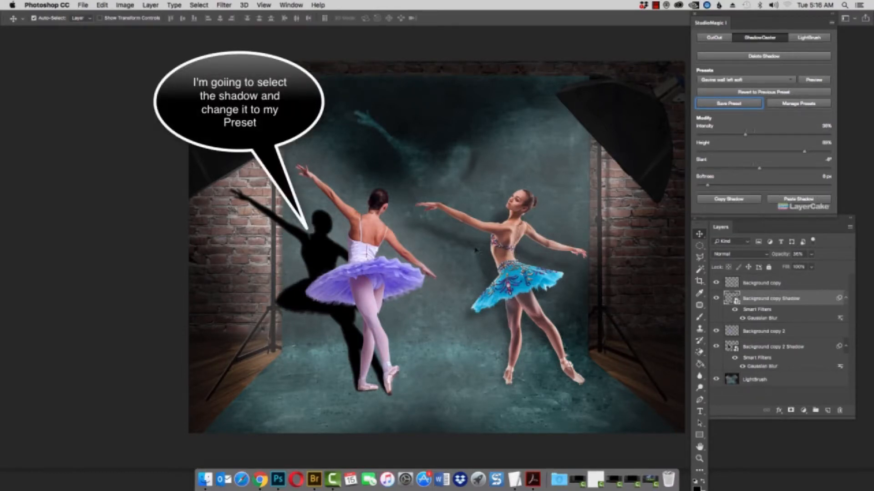
- Select the purple dancer's shadow and apply the saved personal "wall left soft" preset to it
click(330, 258)
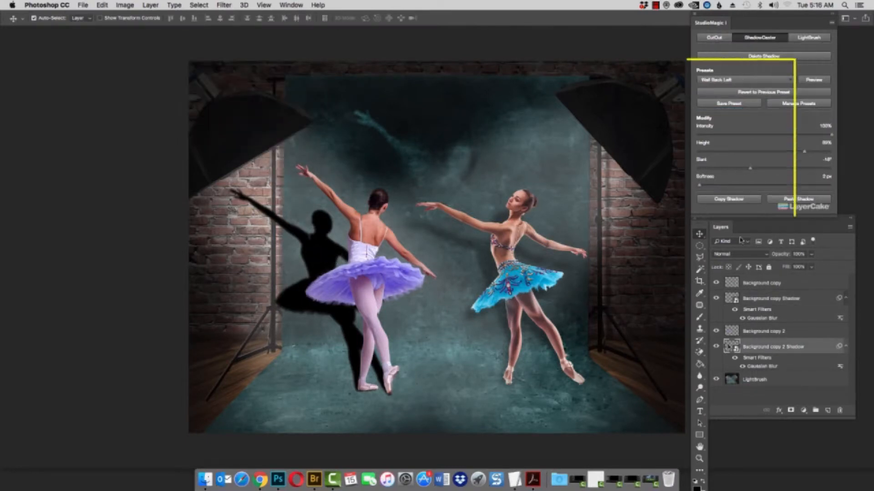
click(735, 81)
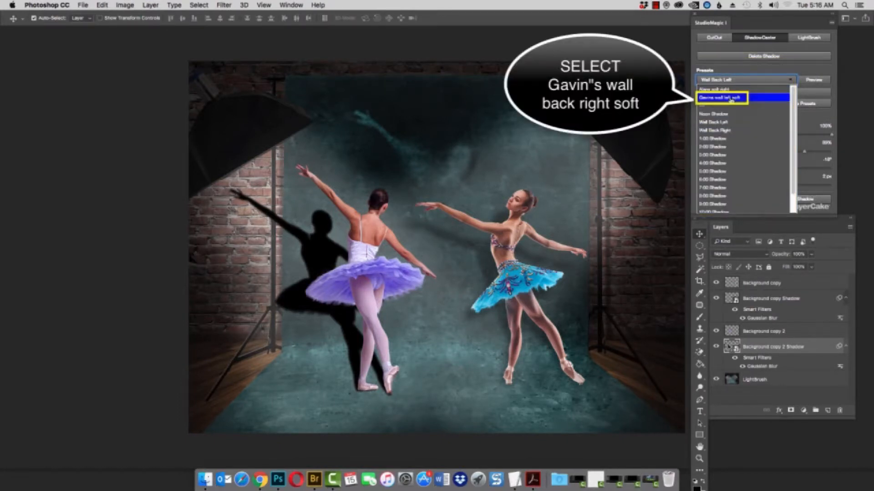
click(730, 98)
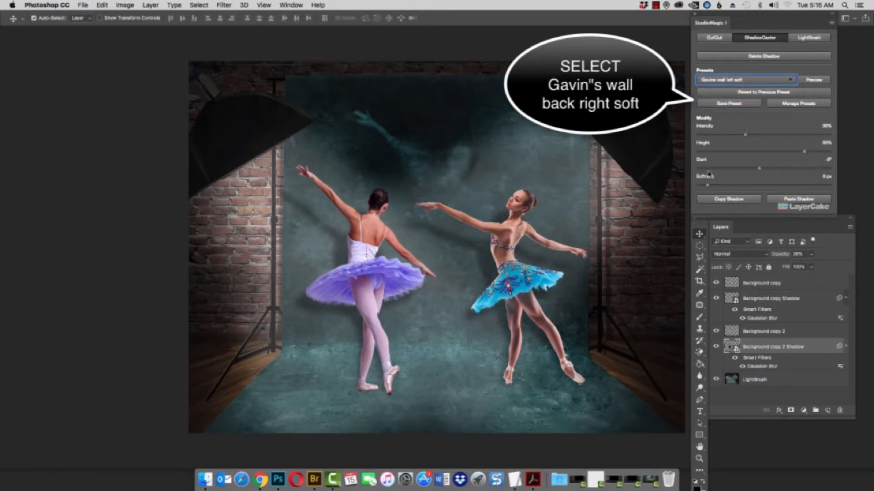
- Remove the personal "wall left soft" preset from the managed StudioMagic presets and confirm the change
click(798, 104)
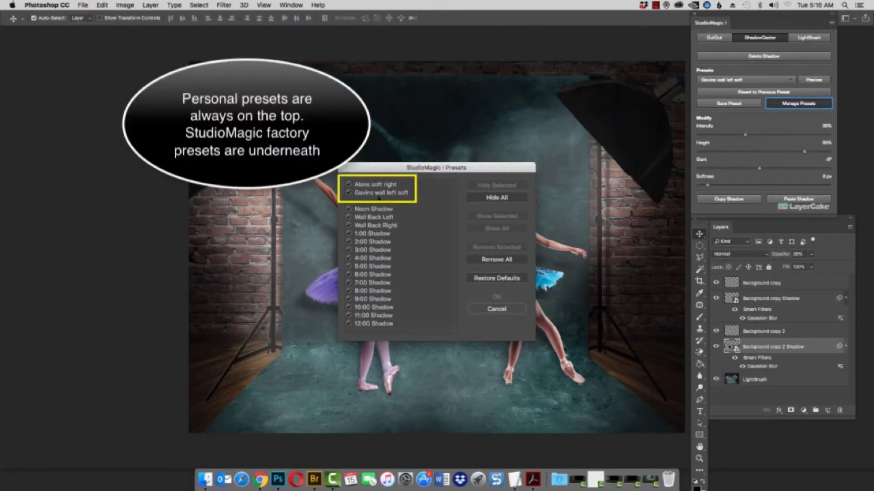
click(380, 195)
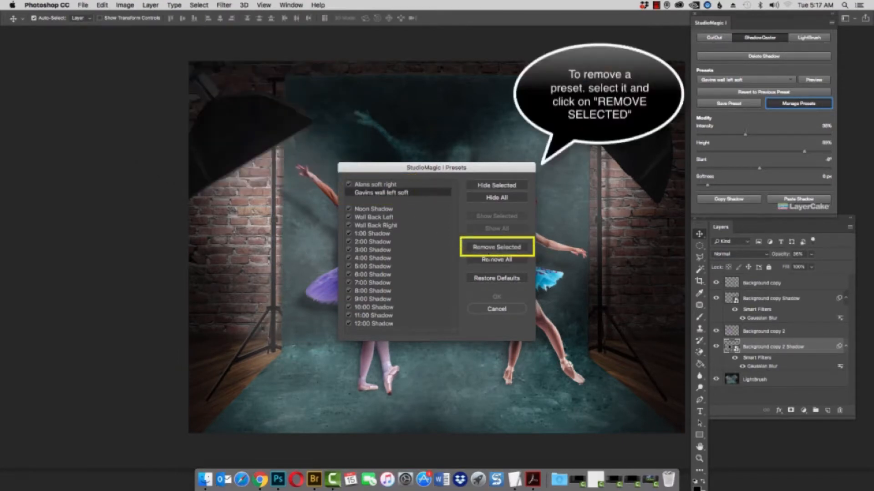
click(492, 248)
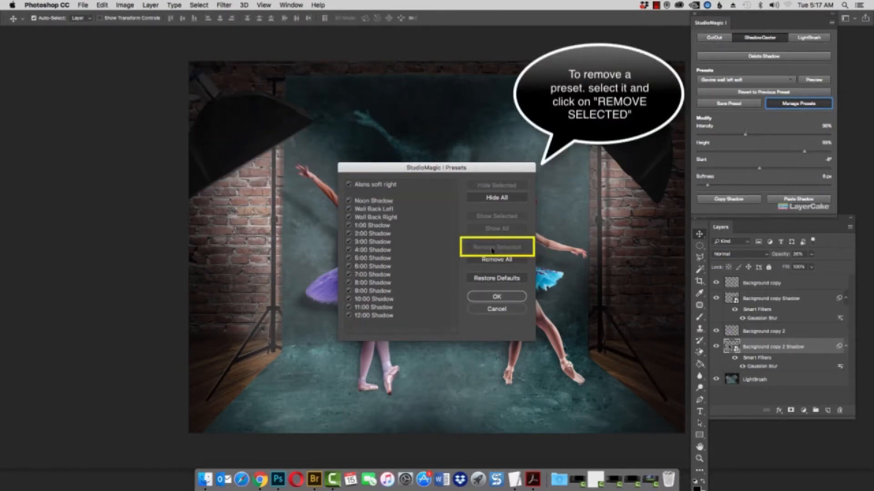
click(506, 299)
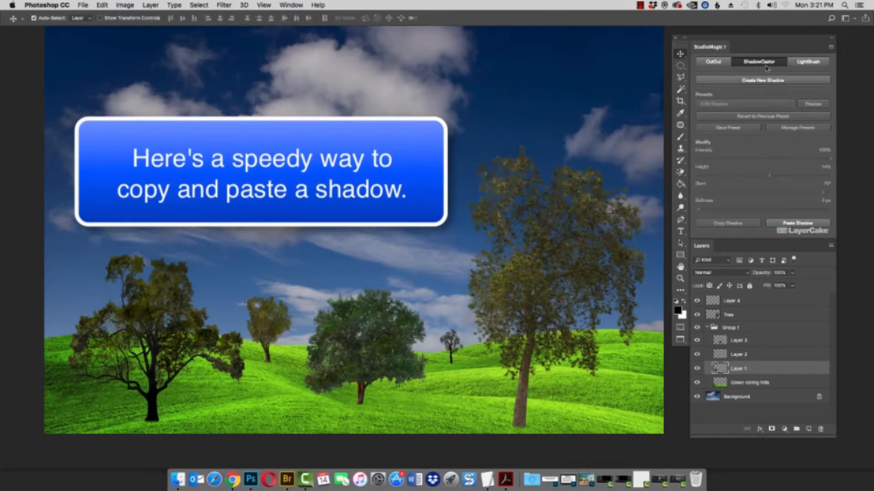
- Create a new ShadowCaster shadow for the dark tree on Layer 1 in the green hills image
click(768, 81)
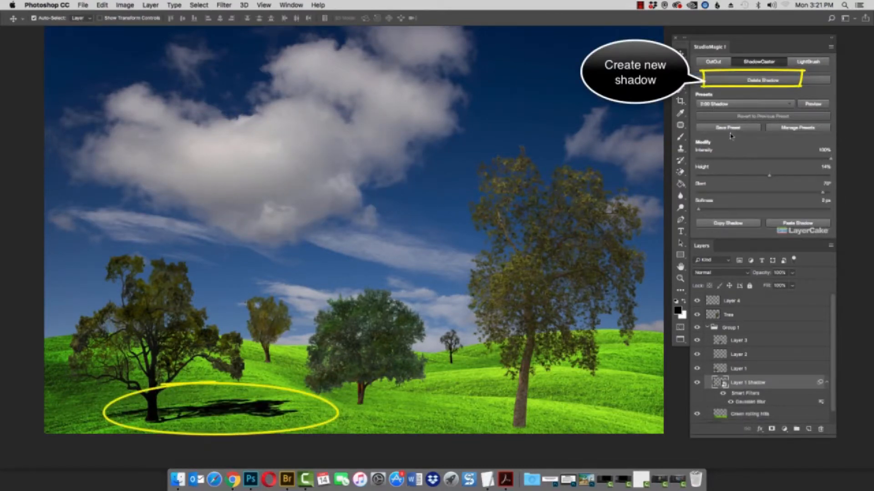
- Lower the dark tree's shadow intensity to 73%, soften its edges slightly, and copy the shadow
drag(830, 159, 795, 160)
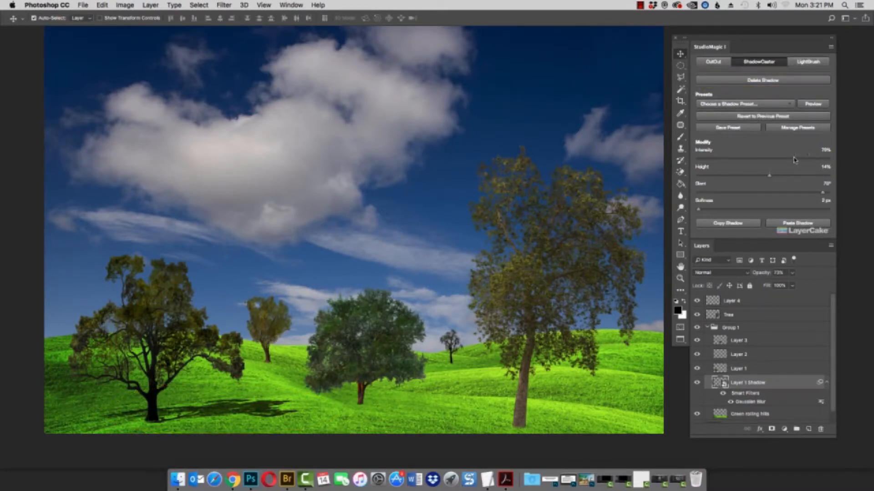
click(720, 226)
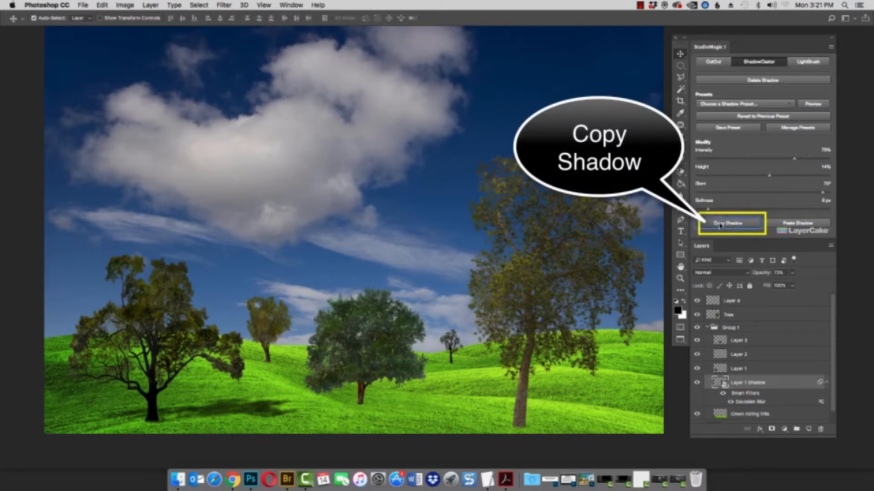
- Paste the copied shadow onto each of the other four trees: Layer 2, Layer 3, Layer 4 and Tree
click(264, 329)
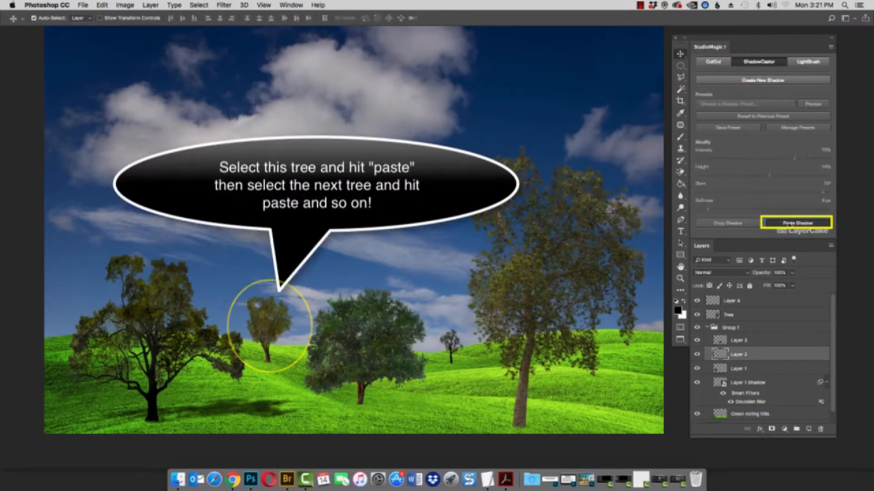
click(789, 223)
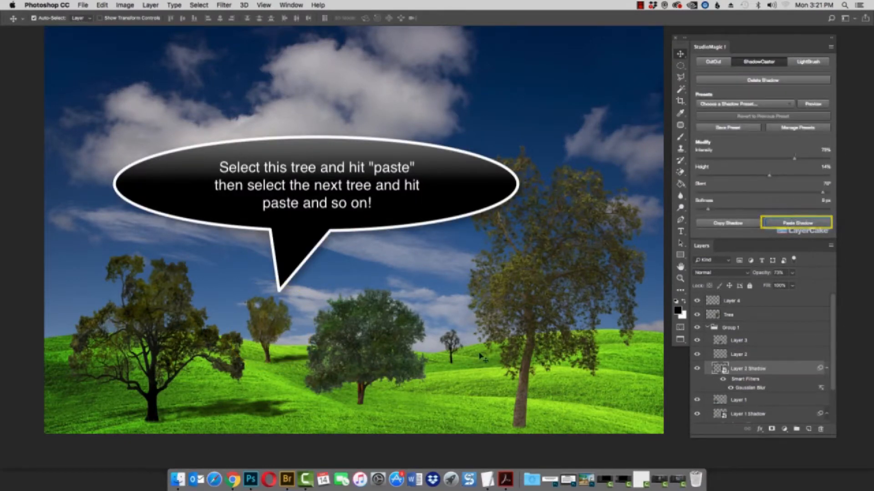
click(386, 362)
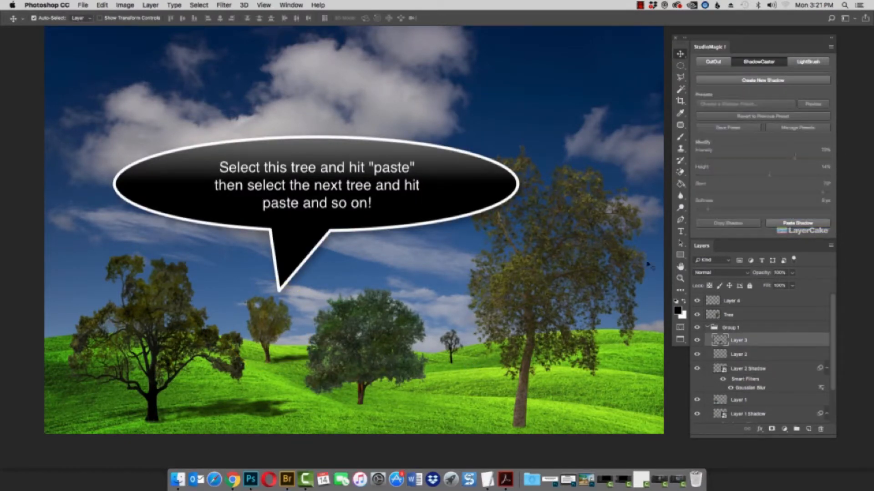
click(781, 224)
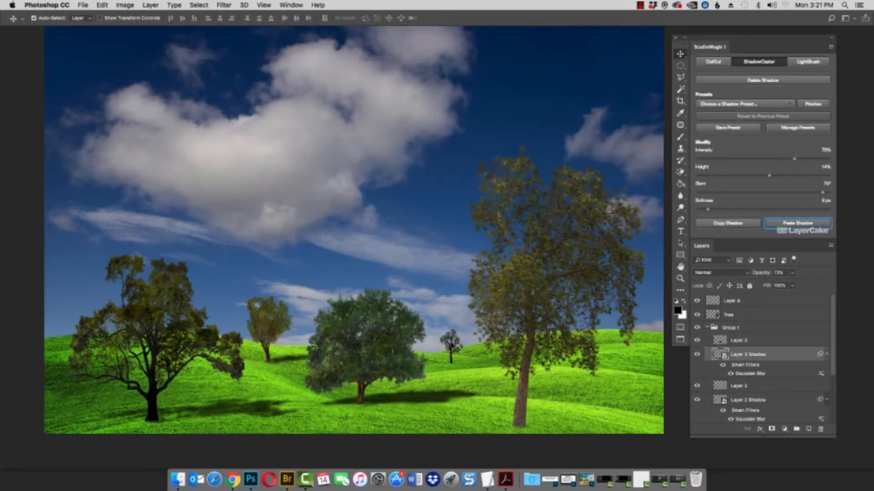
click(451, 346)
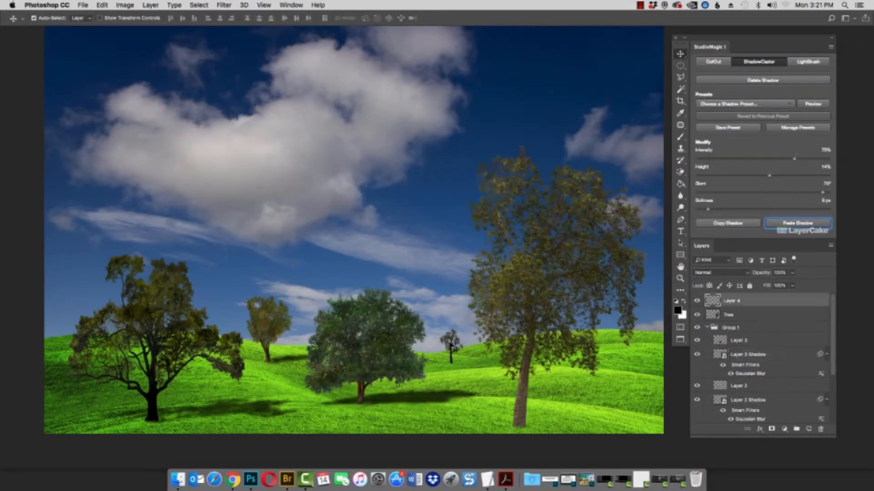
click(795, 224)
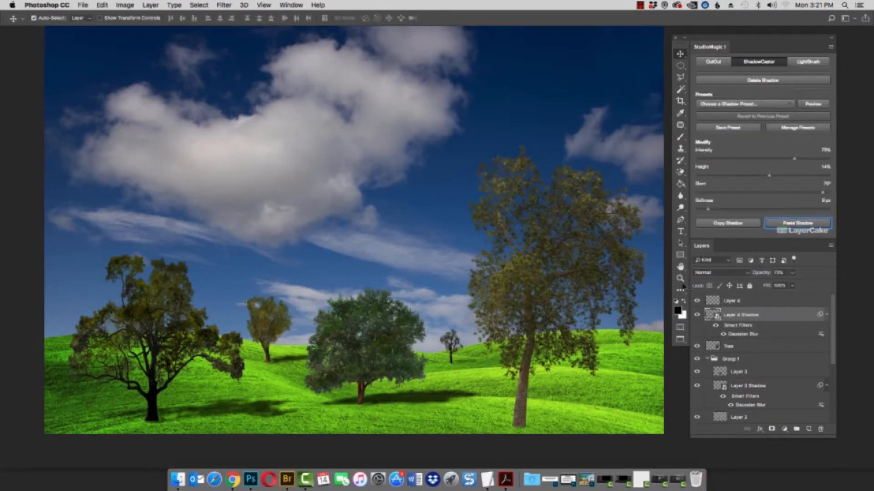
click(516, 301)
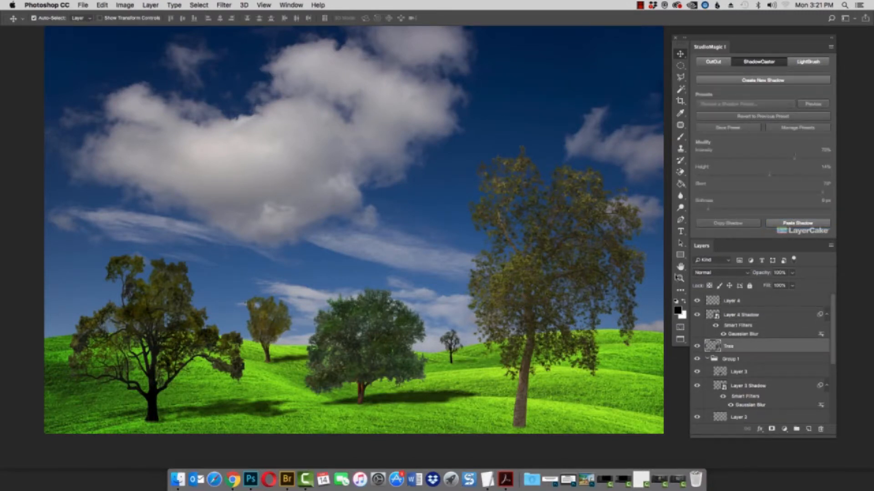
click(787, 225)
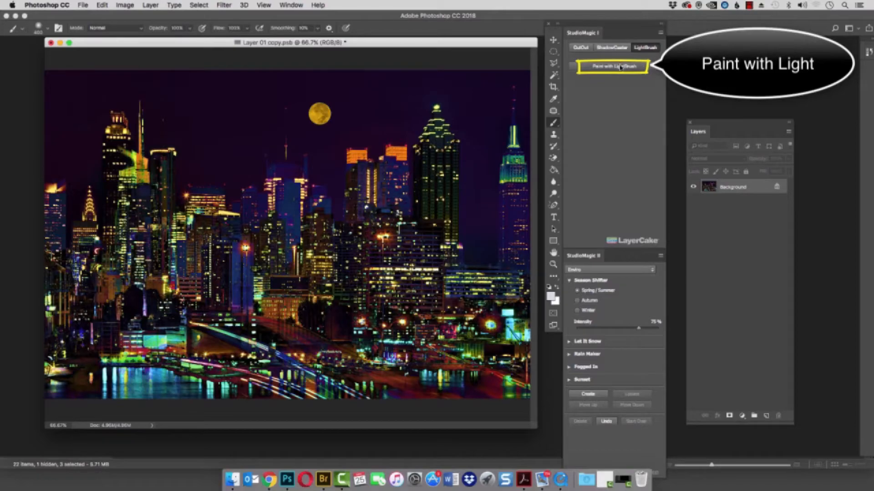
- Start LightBrush on the night city skyline and light up the moon with a soft brush at 0% hardness
click(620, 67)
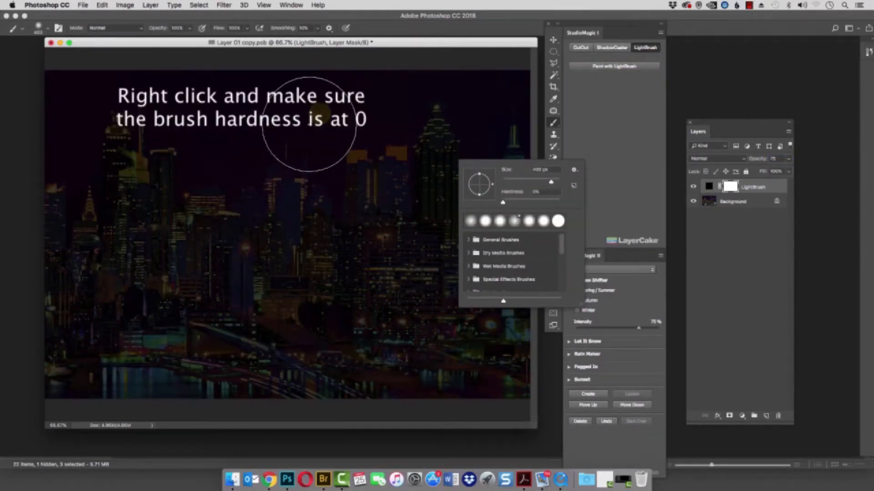
click(311, 124)
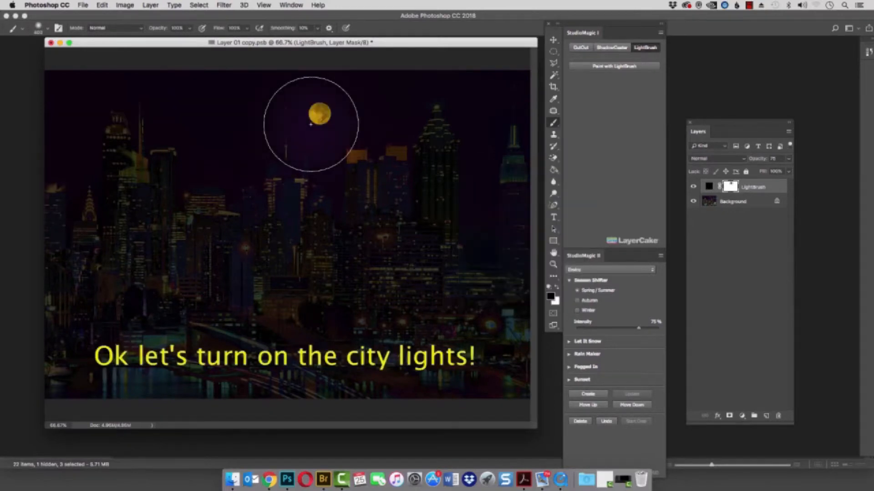
- Enlarge the brush and paint light in black over the skyscrapers, waterfront and lower buildings on the LightBrush mask
key(bracketleft)
key(bracketright)
key(bracketright)
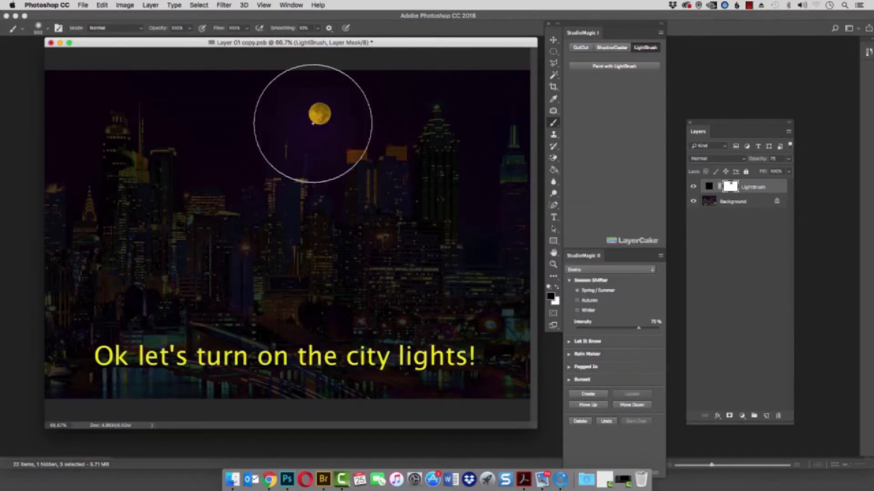
drag(439, 148, 445, 141)
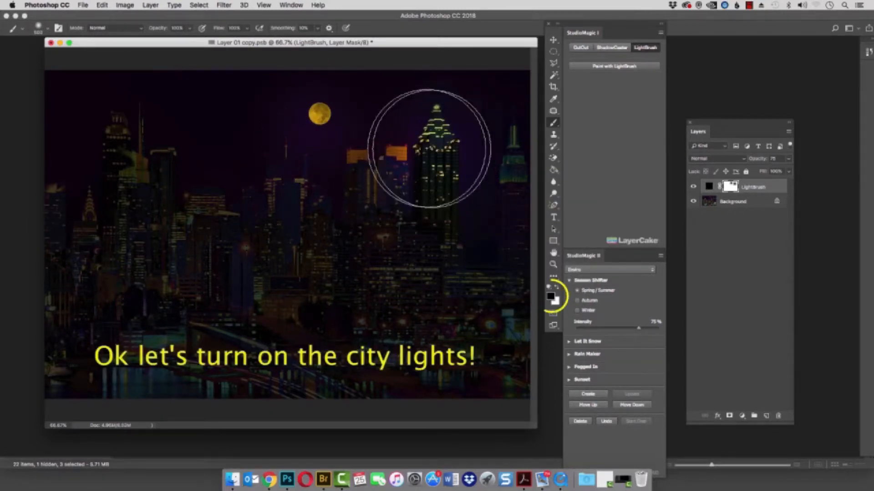
drag(132, 145, 132, 141)
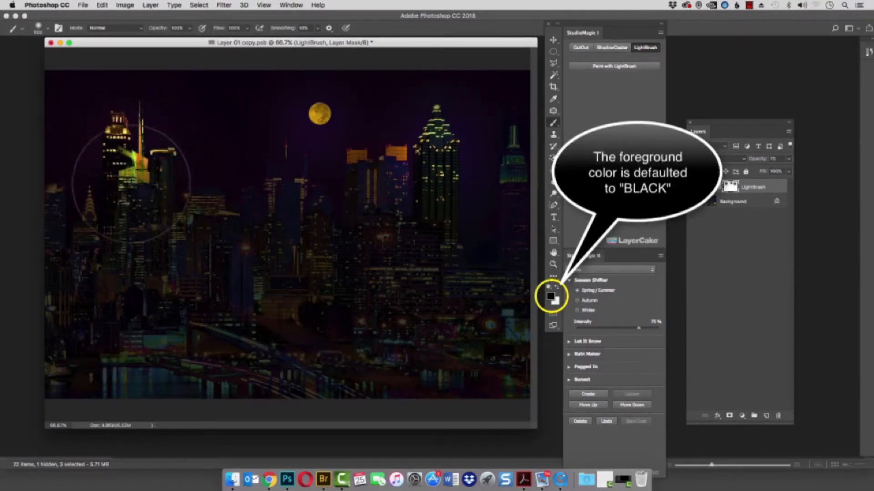
mouse_move(76, 214)
mouse_down()
mouse_move(86, 199)
mouse_move(88, 253)
mouse_up()
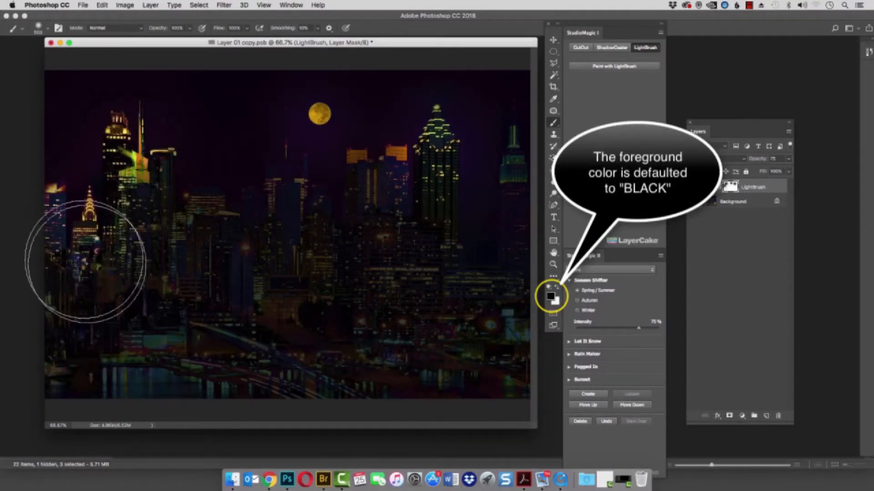
drag(200, 215, 195, 196)
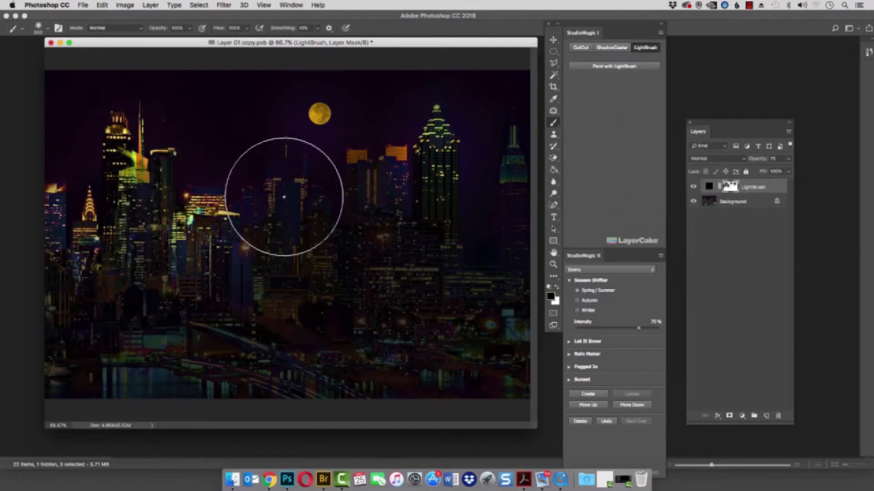
drag(282, 185, 289, 179)
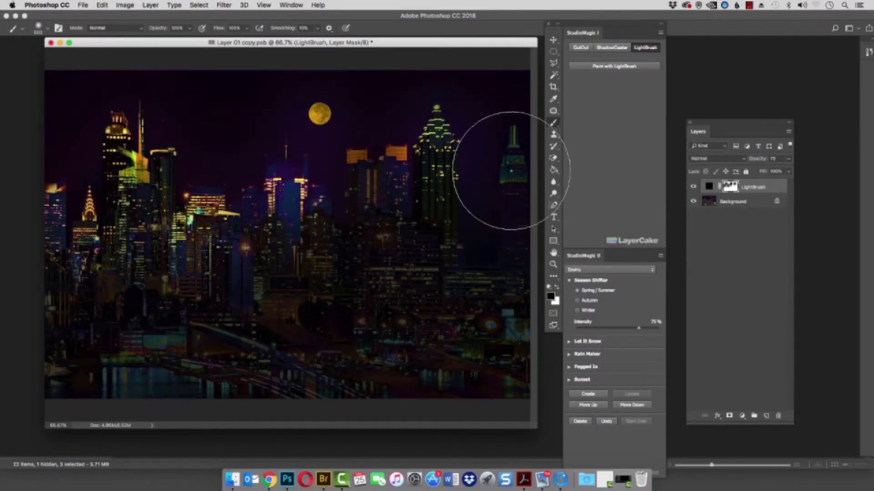
drag(505, 166, 503, 172)
drag(498, 292, 497, 312)
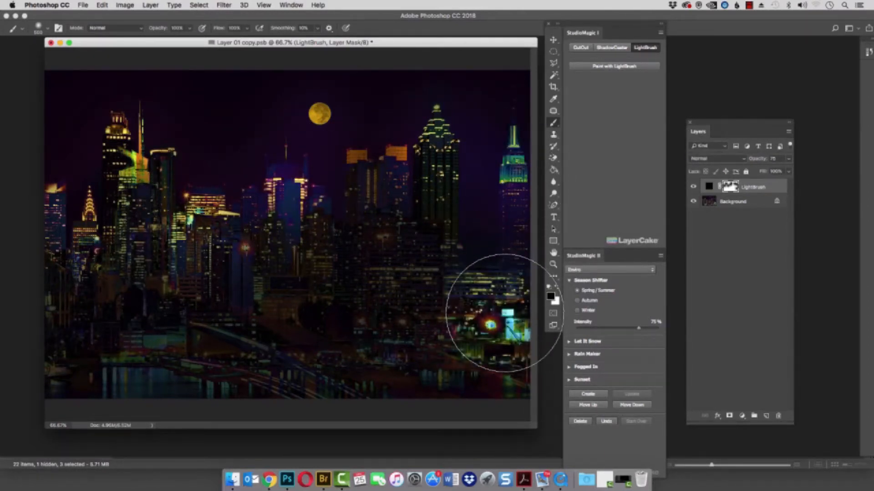
mouse_move(163, 346)
mouse_down()
mouse_move(145, 362)
mouse_move(60, 308)
mouse_move(165, 283)
mouse_move(240, 294)
mouse_move(304, 224)
mouse_move(363, 181)
mouse_move(378, 193)
mouse_move(387, 293)
mouse_up()
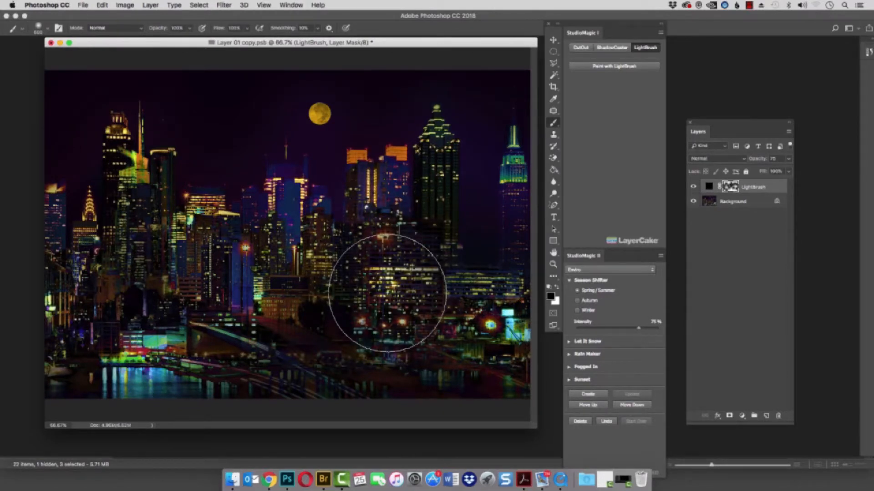
mouse_move(387, 293)
mouse_down()
mouse_move(311, 318)
mouse_move(366, 287)
mouse_up()
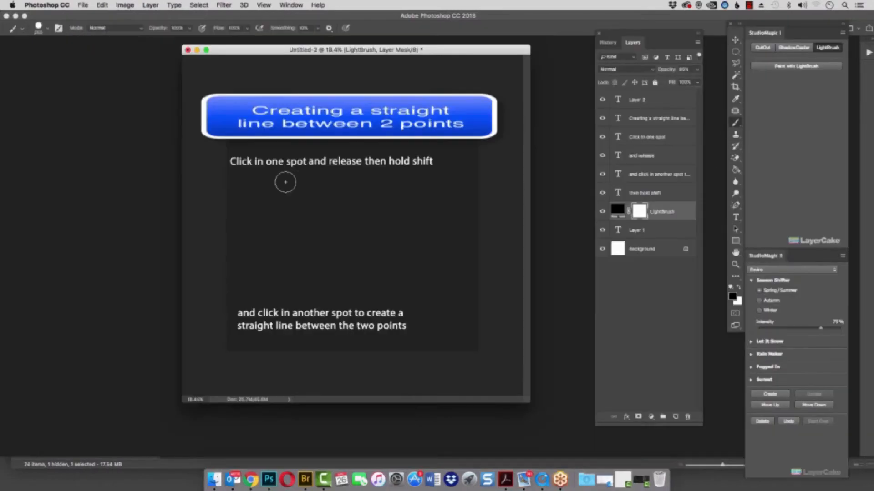
- Paint two crossing diagonal straight lines between point pairs on the LightBrush mask of the Untitled-2 demo document
click(245, 182)
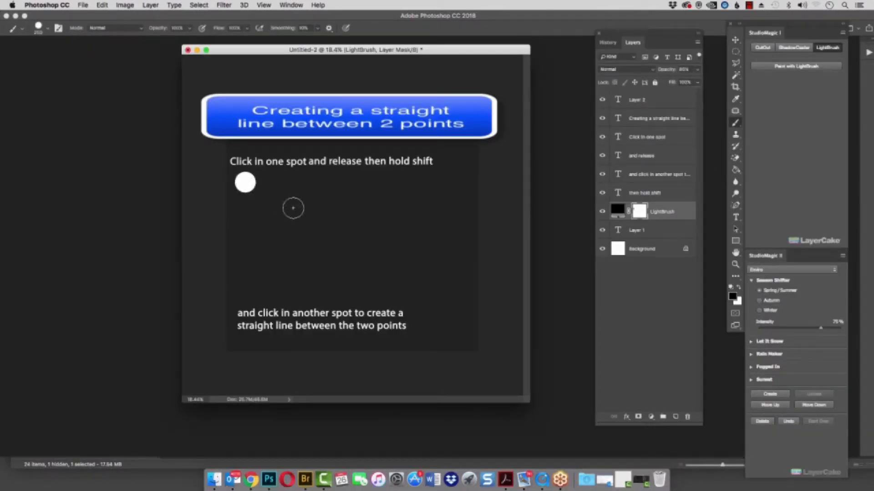
shift+click(450, 305)
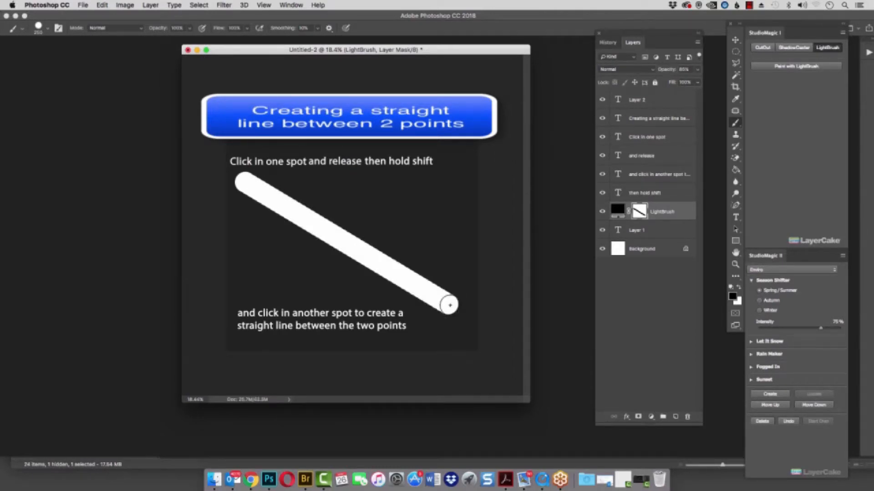
click(436, 183)
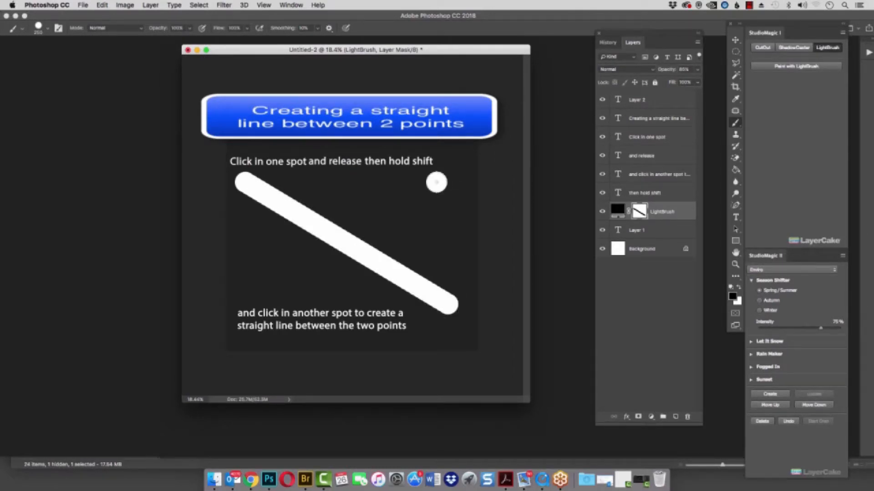
shift+click(244, 283)
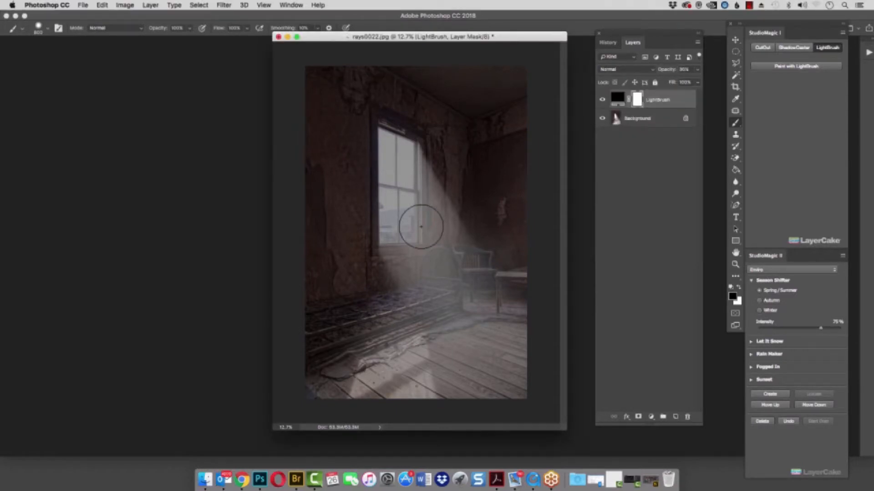
- Paint straight light beams on the LightBrush mask from the window panes down to the floor in rays0022.jpg
click(404, 156)
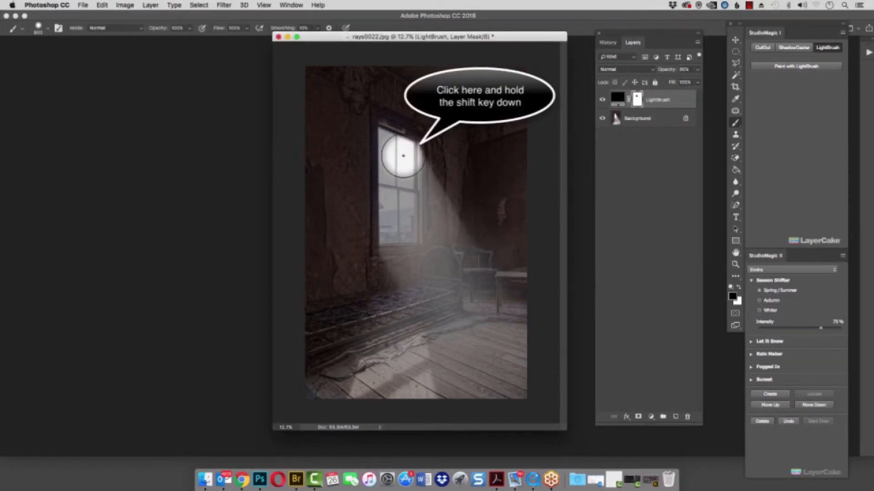
shift+click(517, 333)
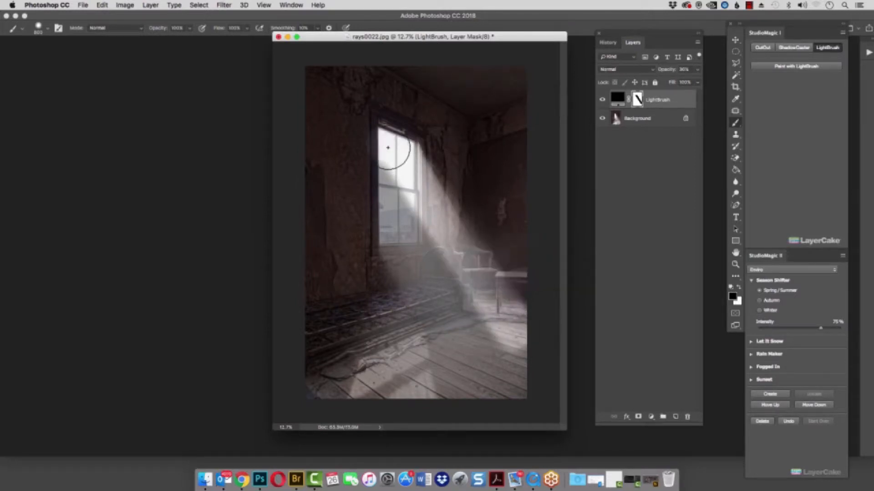
shift+click(524, 384)
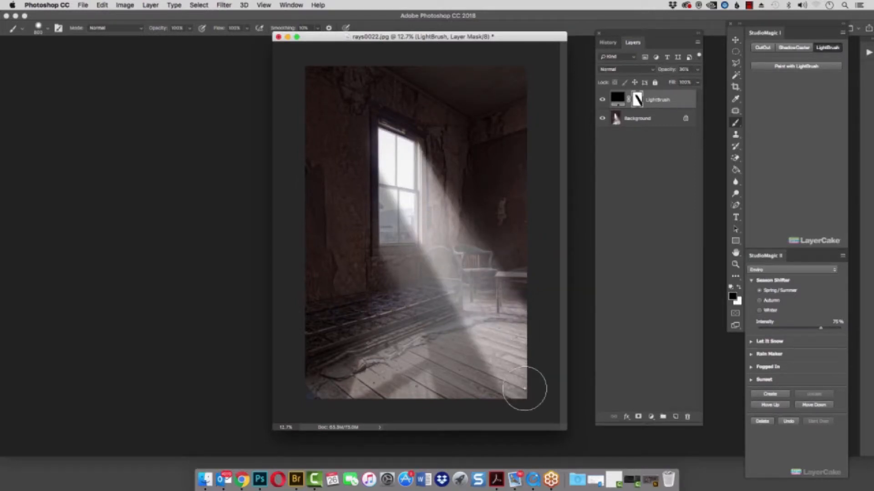
click(382, 206)
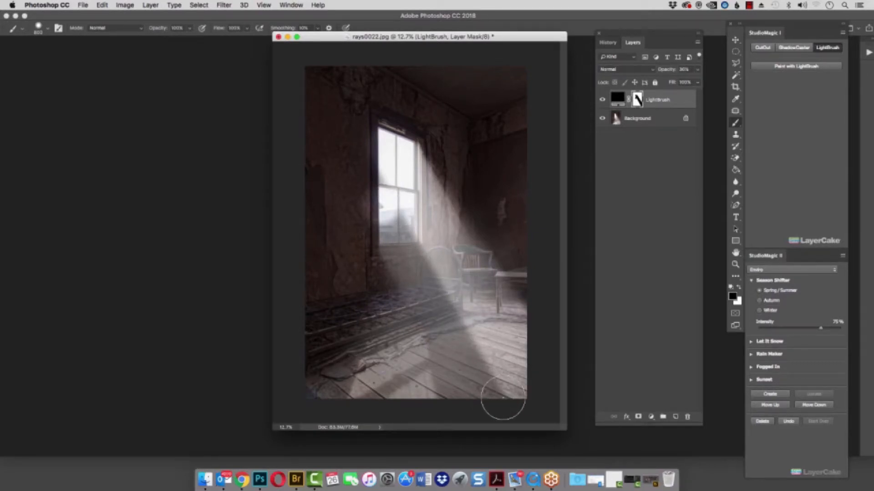
shift+click(490, 400)
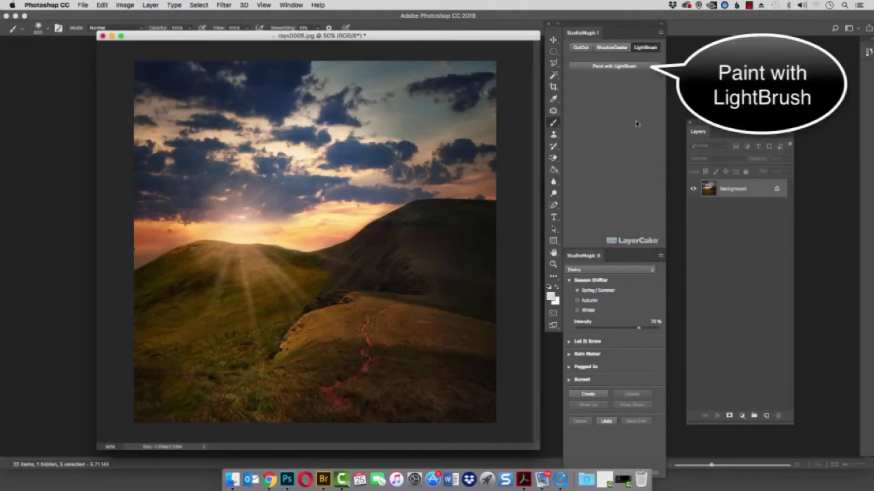
- Start LightBrush on the sunset hills image rays0008.jpg and enlarge the brush to 700 px
click(611, 67)
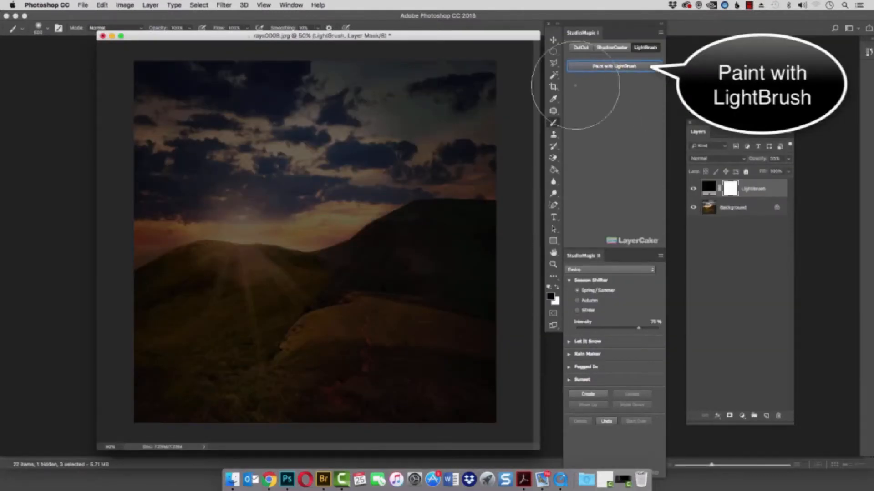
key(bracketright)
key(bracketright)
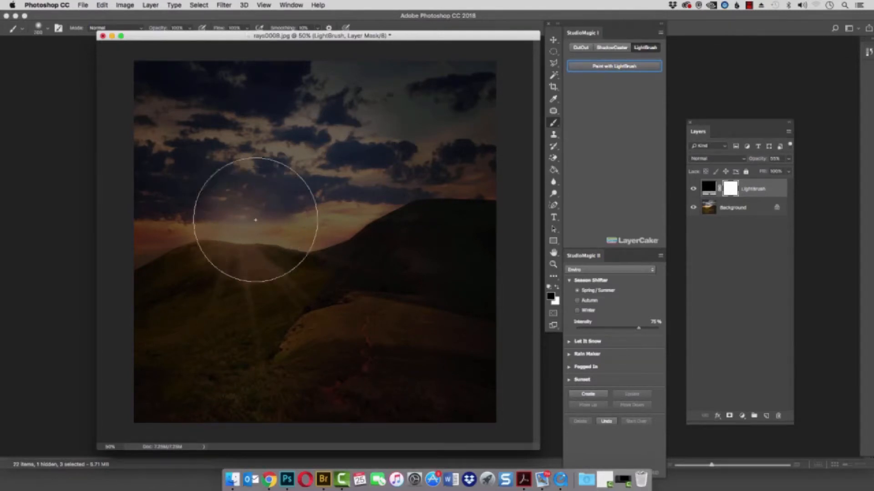
- Light up the sun and paint two straight beams from it across the hills to the image's lower edge
click(255, 250)
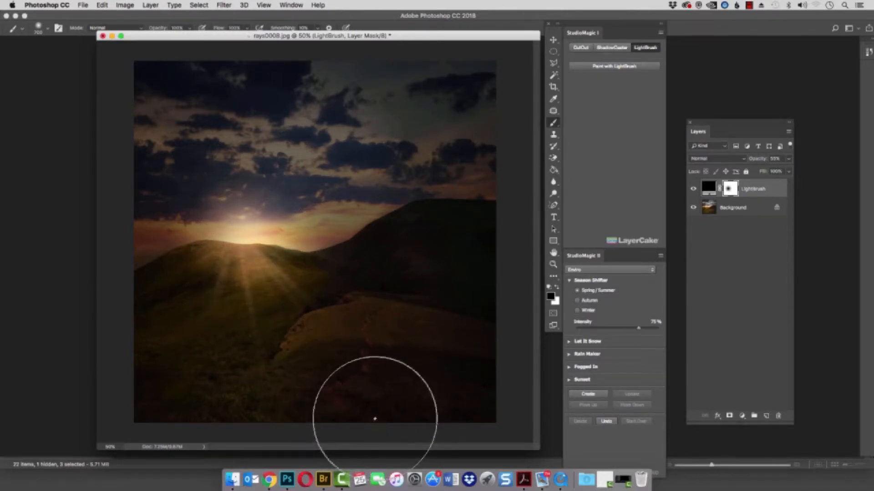
shift+click(389, 415)
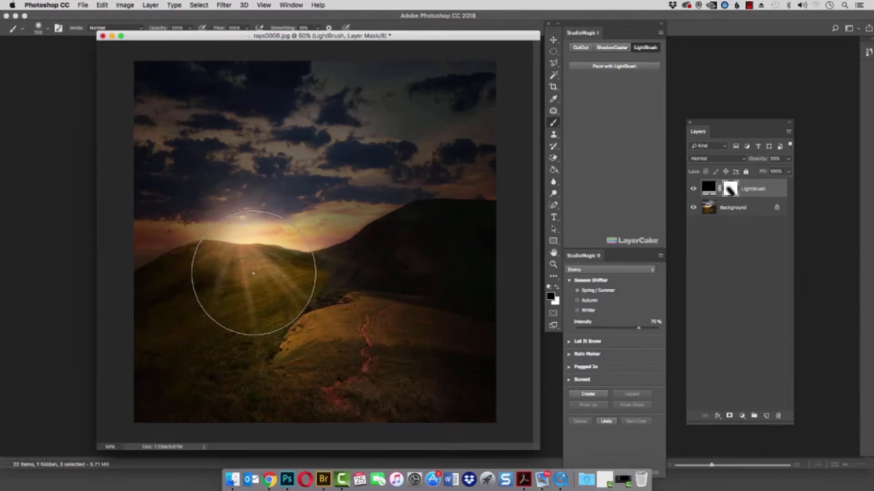
click(251, 273)
shift+click(180, 418)
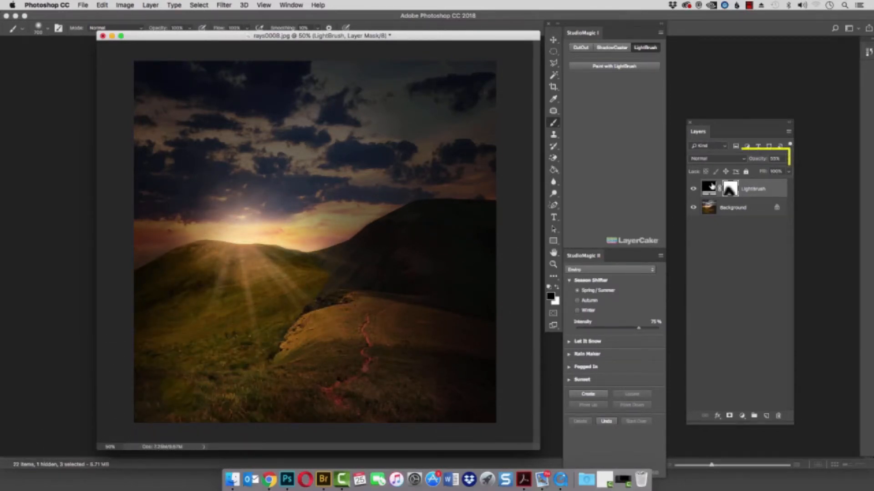
- Fine-tune the LightBrush layer's opacity on the sunset hills image to balance the darkened surroundings
click(788, 158)
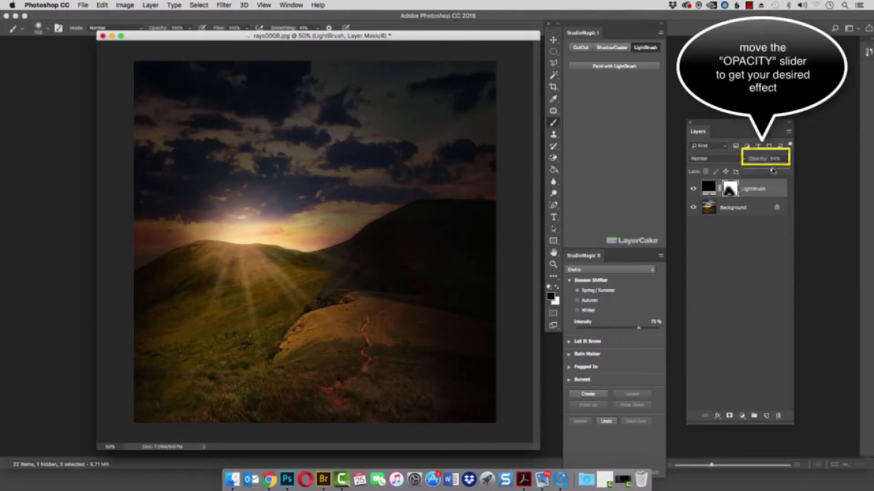
drag(772, 171, 777, 171)
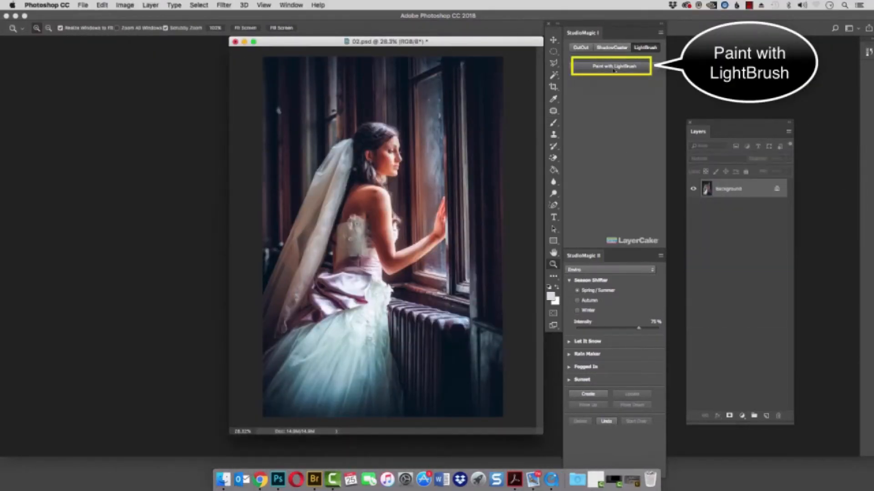
- Start LightBrush on 02.psd, shrink the brush, and paint straight light beams from the window diagonally down across the bride and her dress
click(614, 67)
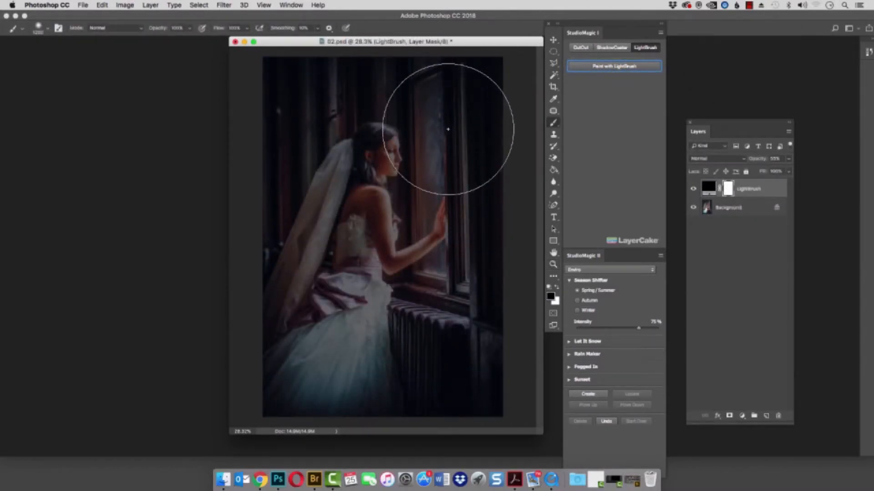
key(bracketleft)
key(bracketleft)
key(bracketleft)
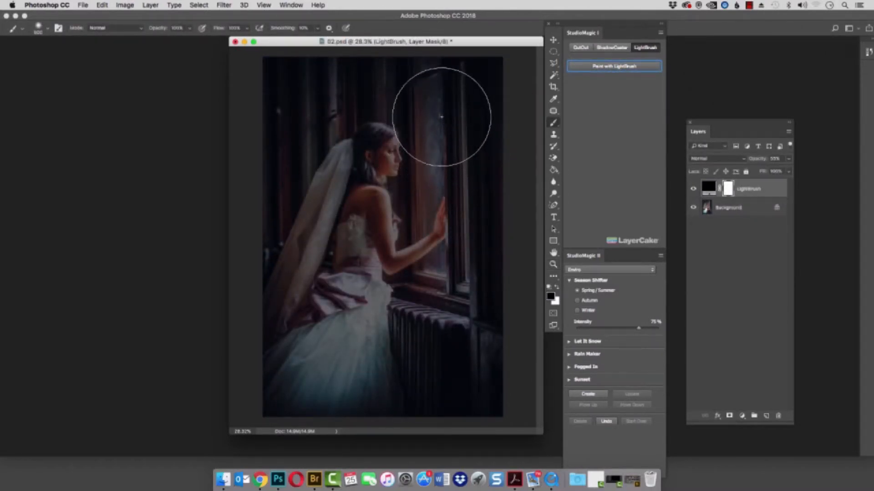
click(441, 111)
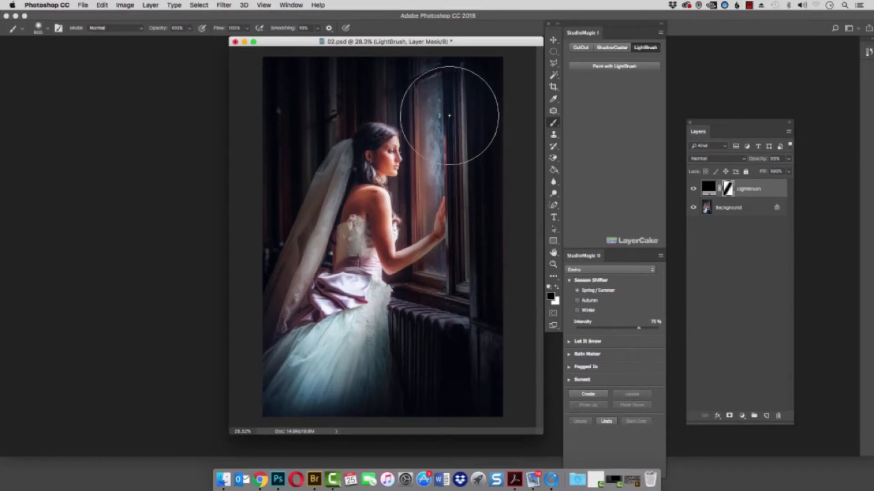
mouse_move(449, 114)
mouse_down()
mouse_move(405, 384)
mouse_move(325, 412)
mouse_up()
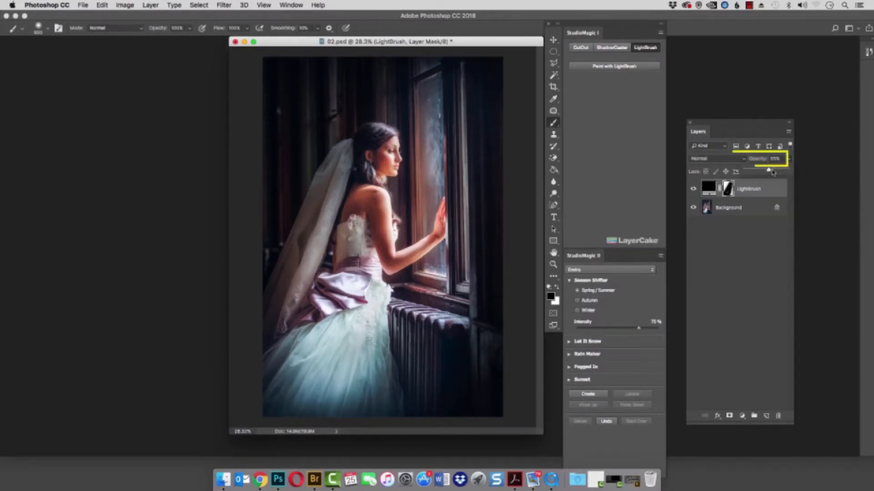
- Set the LightBrush layer's opacity to 53% and paint with white beneath the window to darken the radiator area again
drag(771, 172, 736, 173)
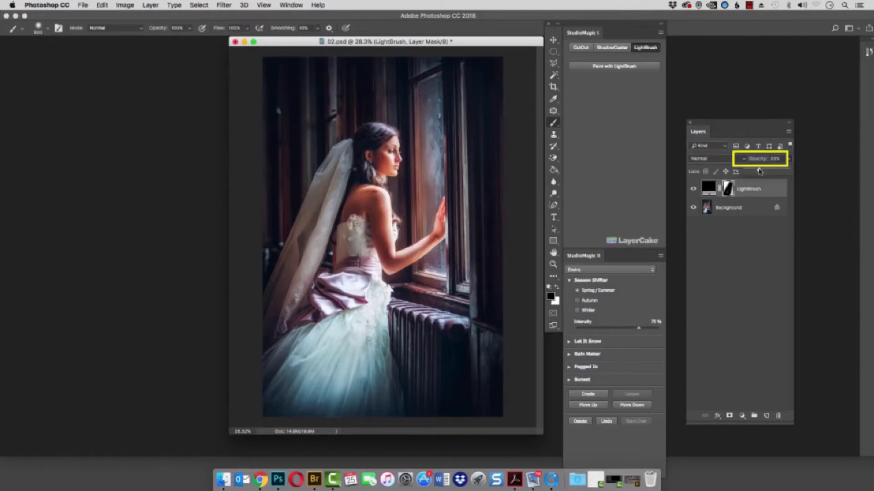
drag(765, 171, 768, 171)
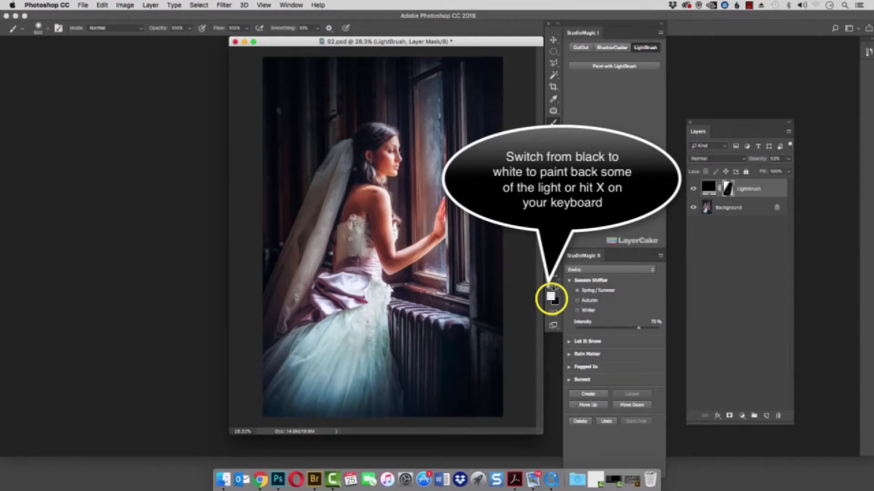
drag(457, 311, 385, 419)
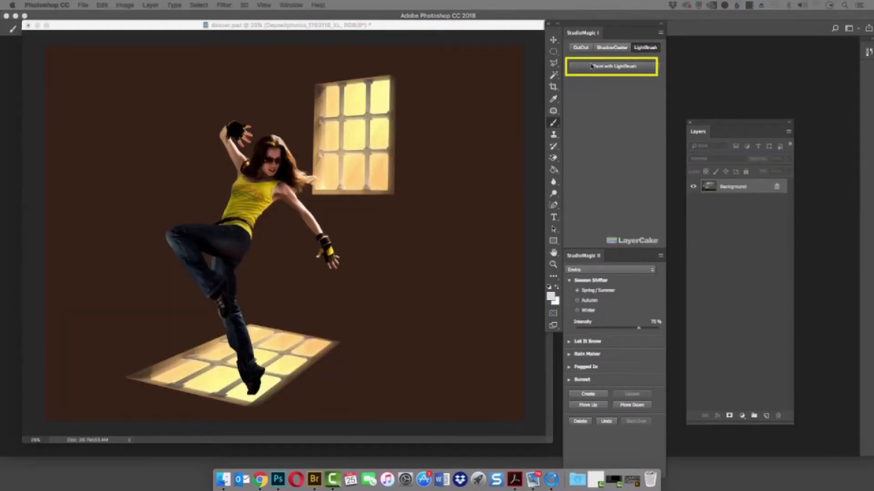
- Start LightBrush on dancer.psd and paint straight light beams from the window past the dancer to the floor and the image's left edge
click(591, 66)
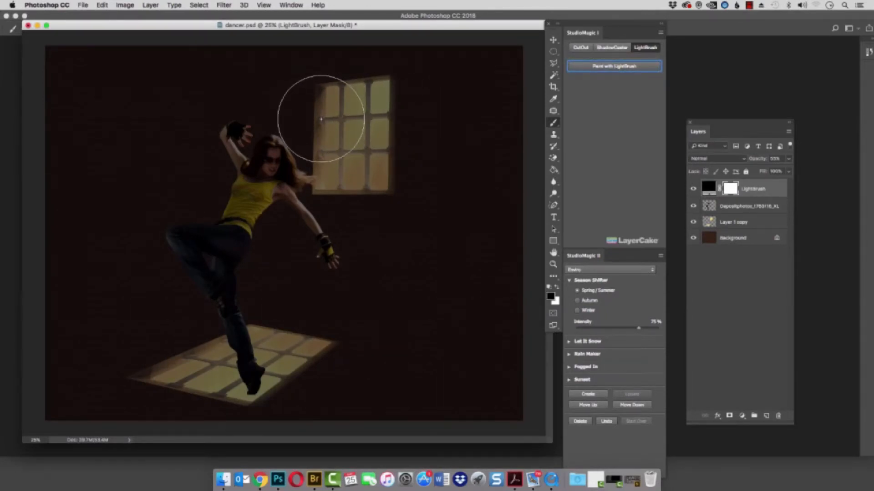
click(316, 121)
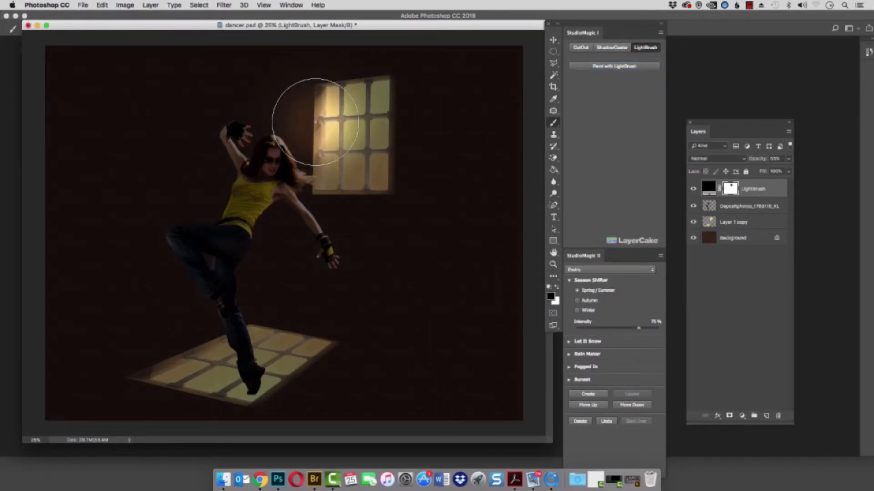
click(315, 120)
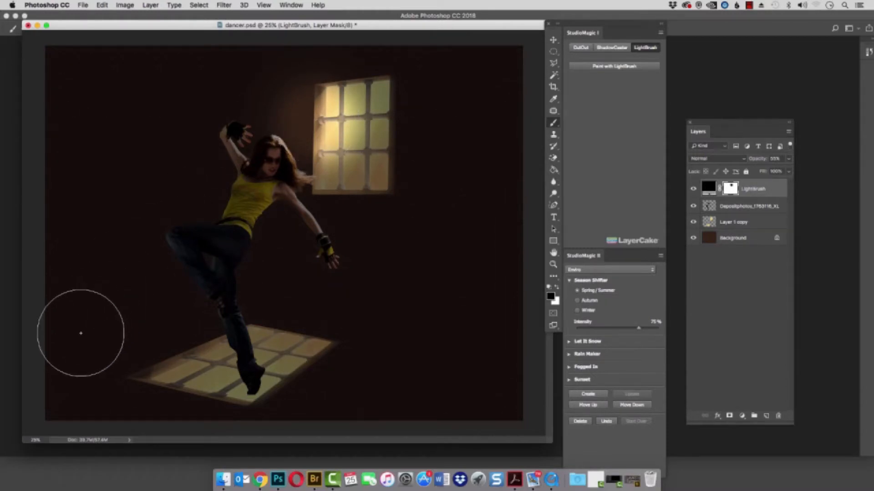
click(45, 363)
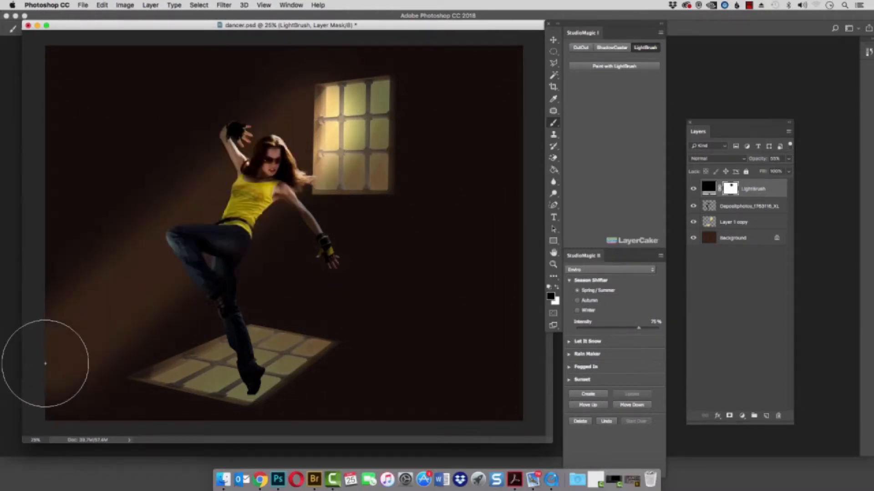
click(387, 129)
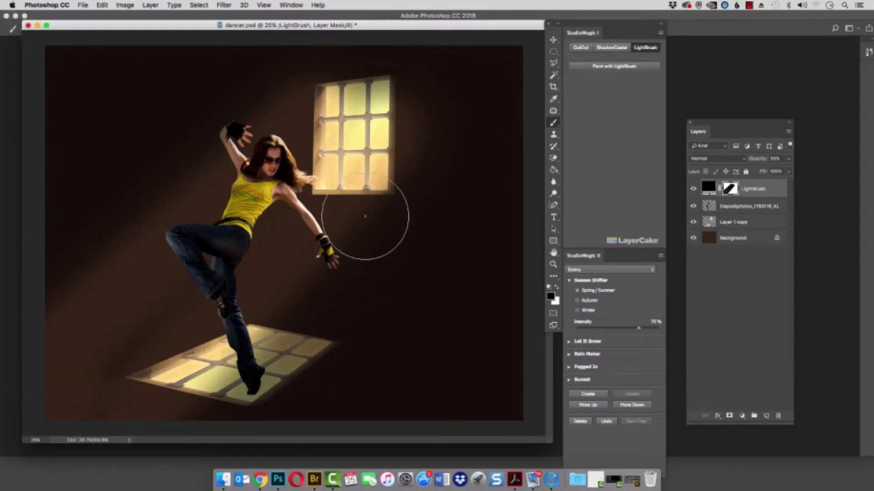
click(380, 191)
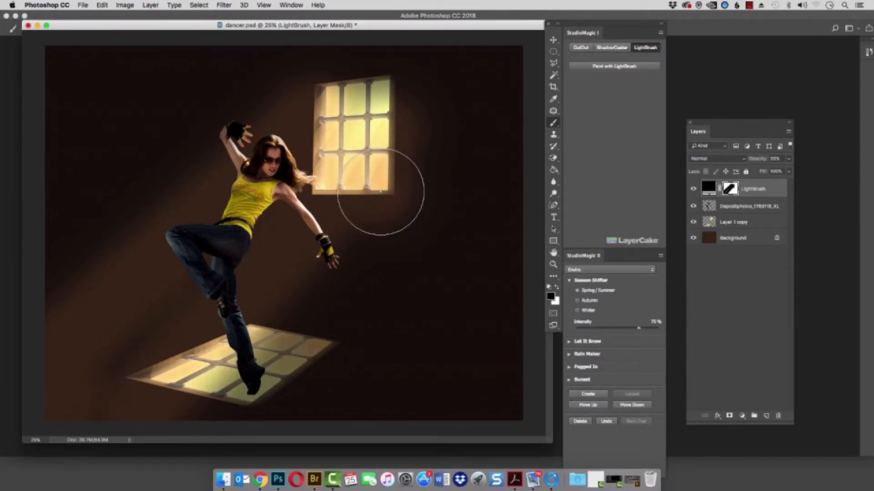
mouse_move(380, 192)
mouse_down()
mouse_move(323, 257)
mouse_move(244, 397)
mouse_move(217, 428)
mouse_up()
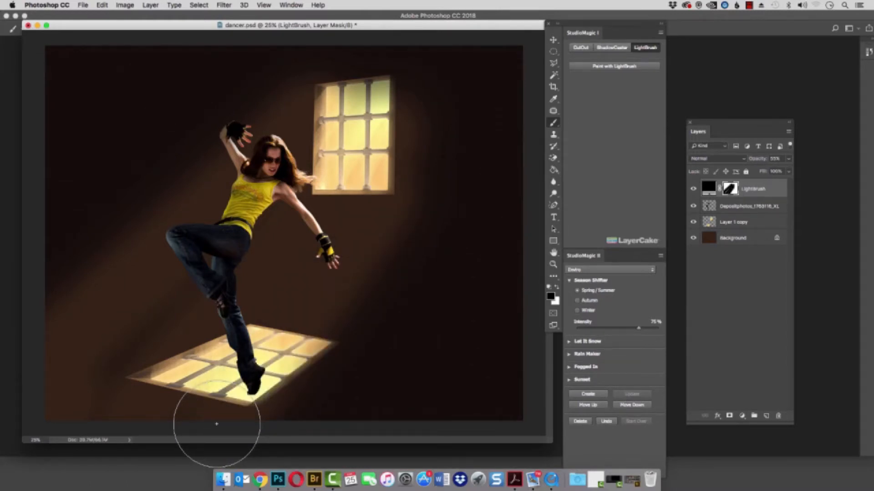
- Set the dancer image's LightBrush layer opacity to 52% and swap the painting colour to white
click(789, 159)
drag(768, 171, 771, 171)
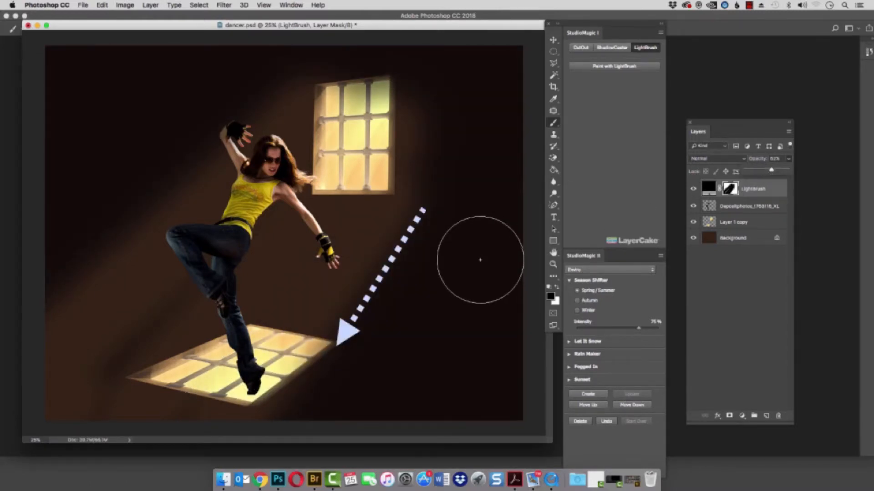
key(x)
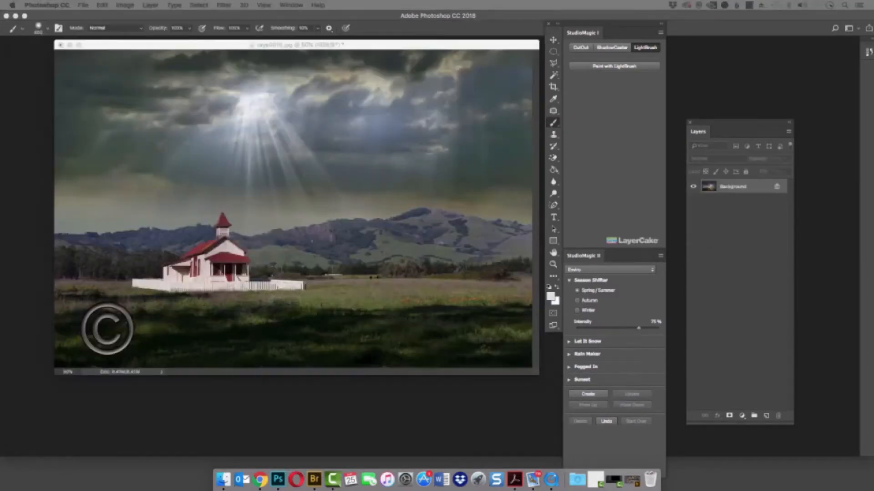
- Start LightBrush on rays0016.jpg and paint two straight beams from the cloud opening to the lower edge on either side
click(614, 66)
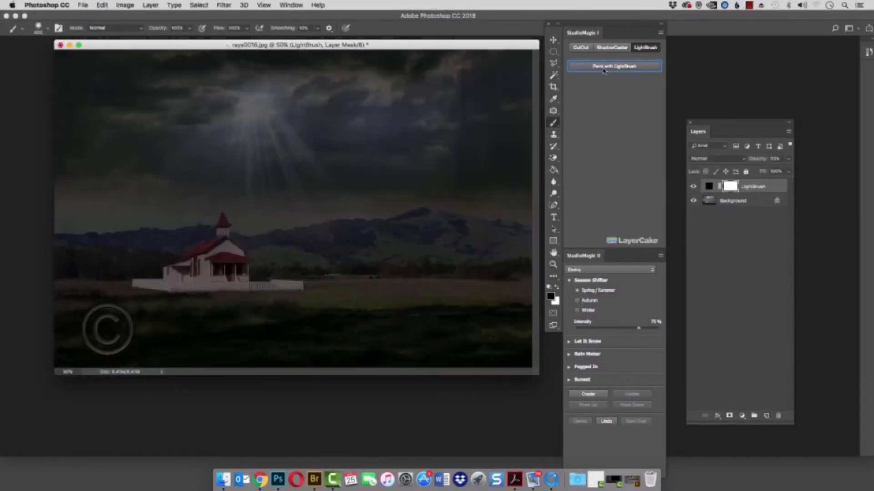
click(266, 127)
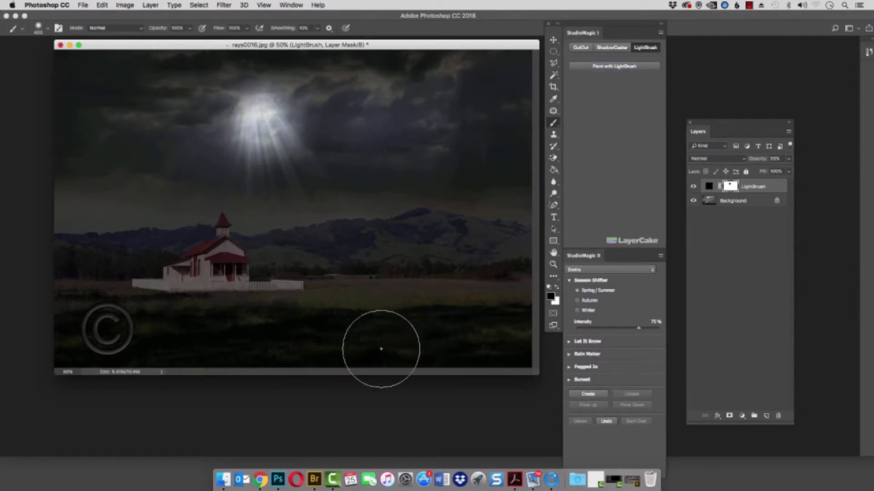
click(391, 363)
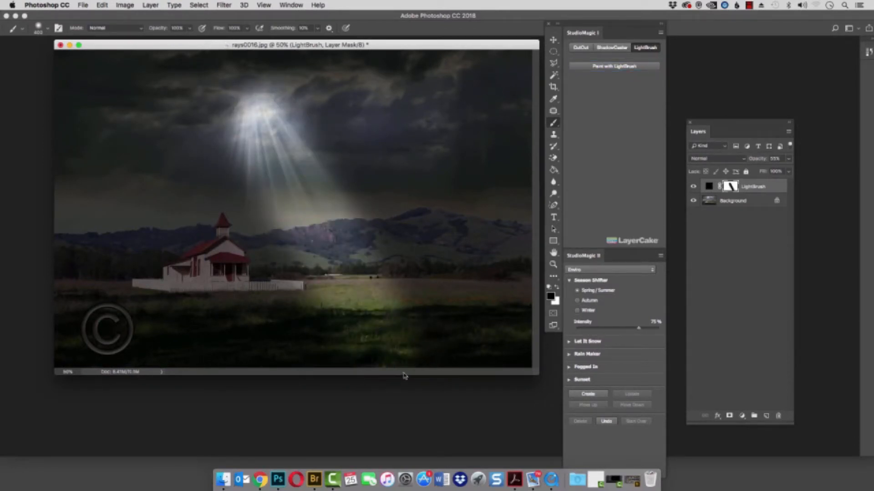
click(255, 139)
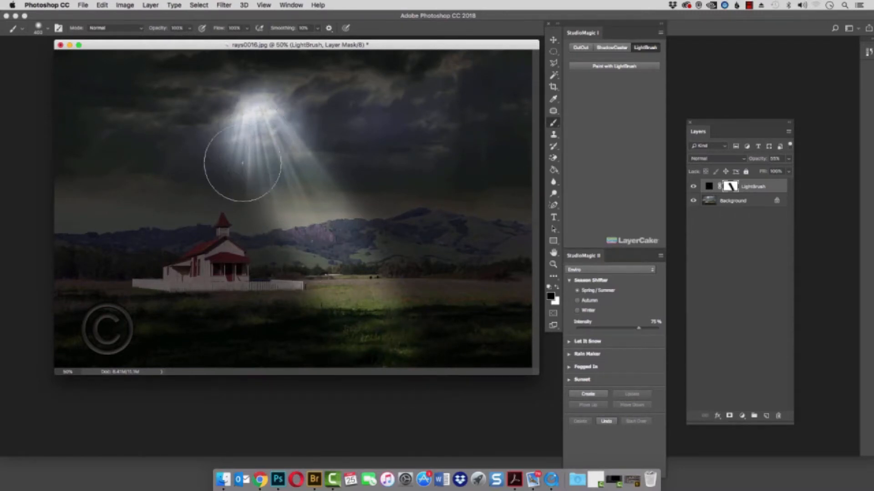
shift+click(146, 364)
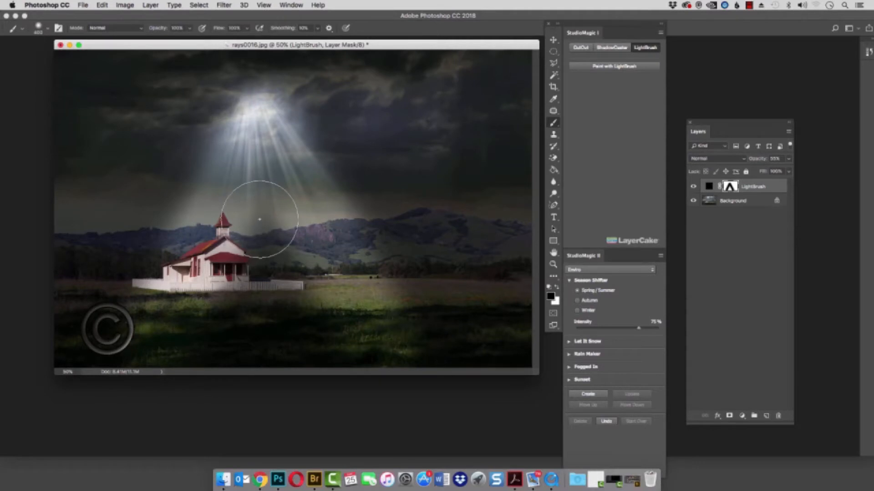
- Paint light into the area between the two beams across the church and field, and reduce the LightBrush layer's opacity
mouse_move(261, 220)
mouse_down()
mouse_move(243, 266)
mouse_move(187, 346)
mouse_move(210, 340)
mouse_move(264, 263)
mouse_move(286, 272)
mouse_move(211, 338)
mouse_move(396, 362)
mouse_move(295, 334)
mouse_move(351, 299)
mouse_up()
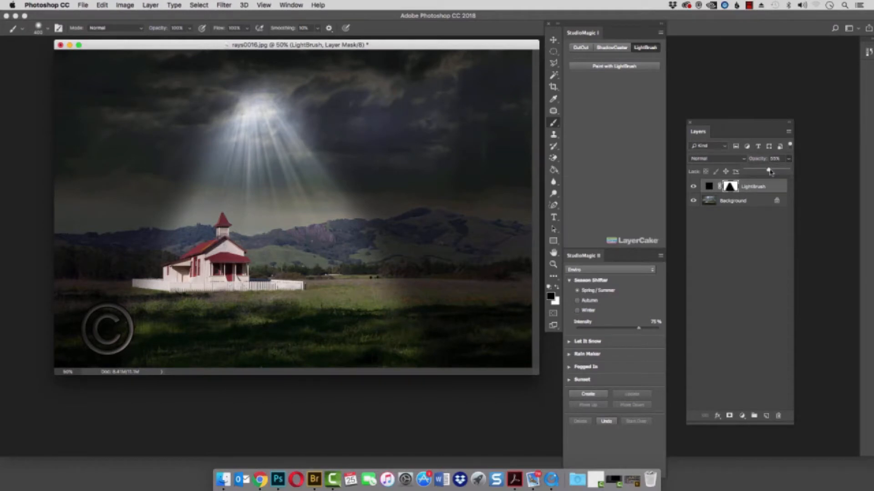
drag(769, 171, 759, 171)
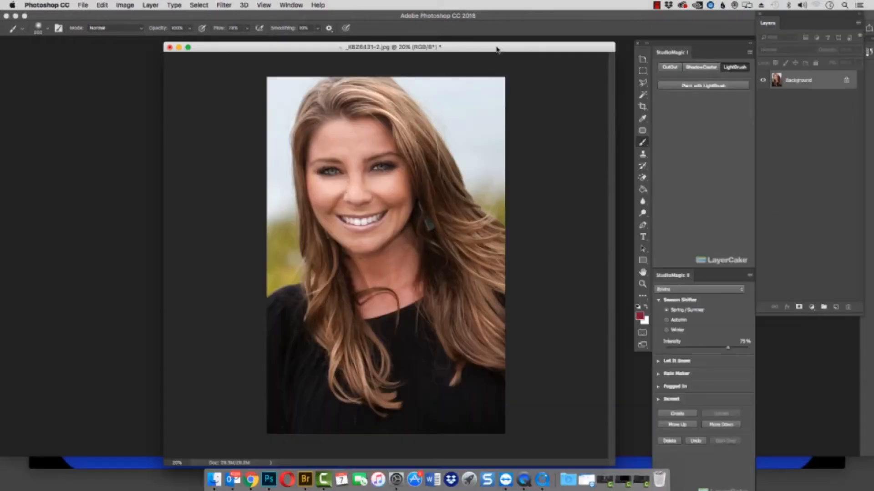
- Start LightBrush on the portrait of the smiling woman and set the brush flow to 21%
click(682, 86)
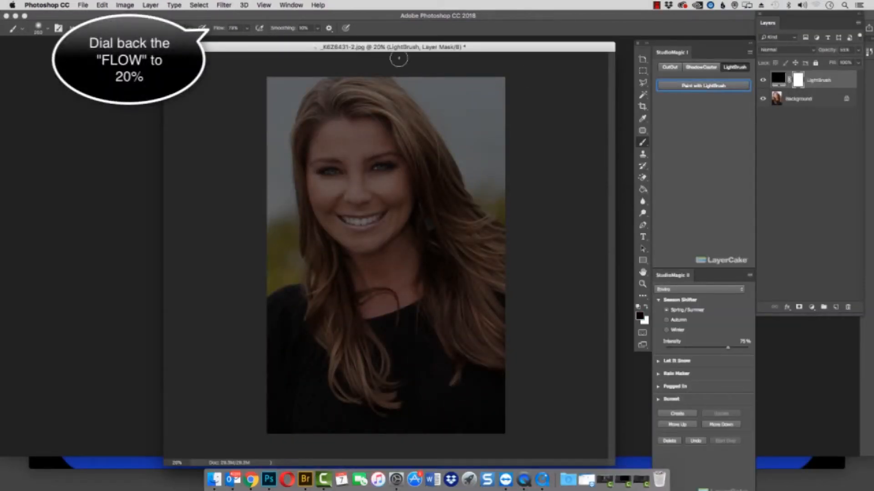
click(247, 29)
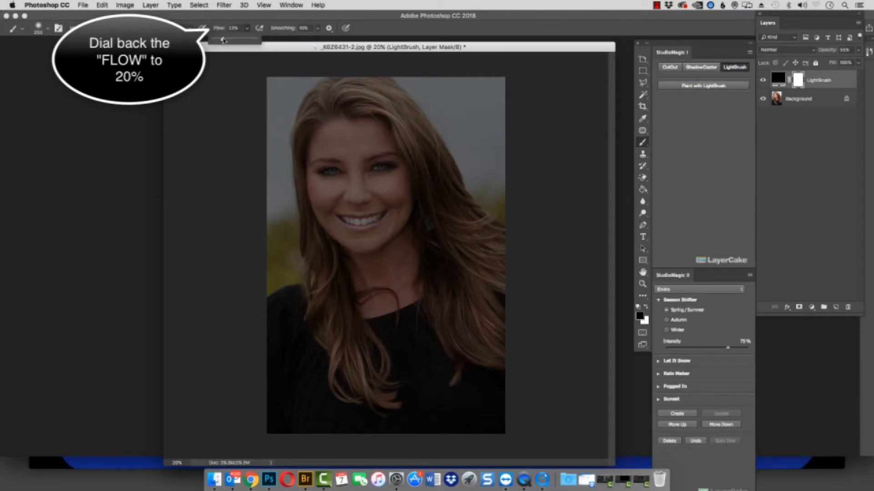
drag(223, 40, 222, 40)
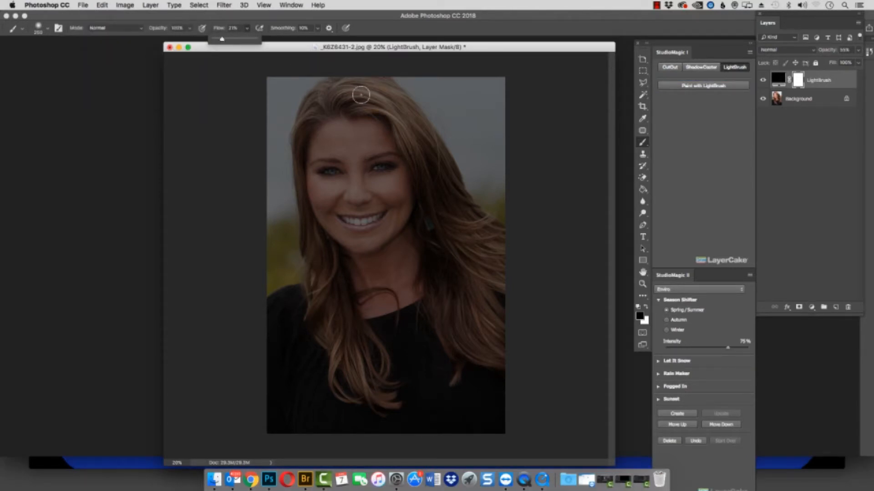
- Paint light along the hair strands from the crown down the right side of the portrait
mouse_move(361, 95)
mouse_down()
mouse_move(389, 108)
mouse_move(364, 105)
mouse_move(369, 115)
mouse_move(363, 93)
mouse_move(405, 123)
mouse_move(426, 169)
mouse_up()
drag(454, 208, 518, 272)
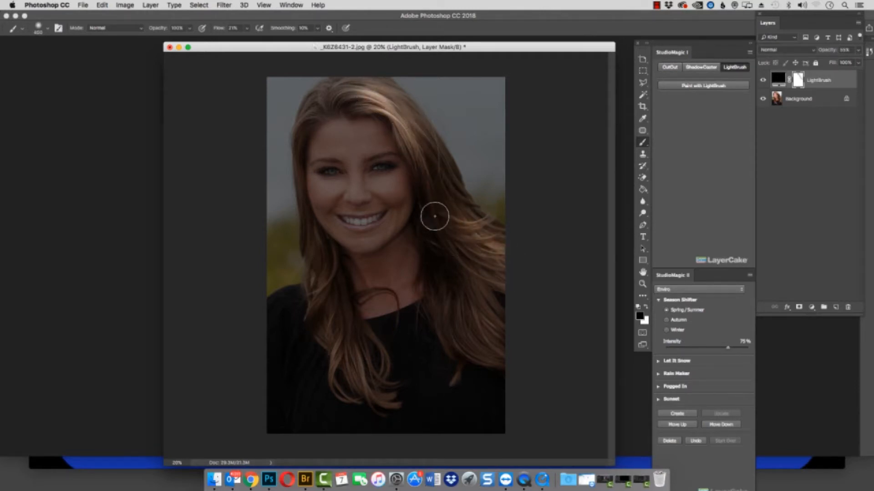
drag(443, 275, 491, 335)
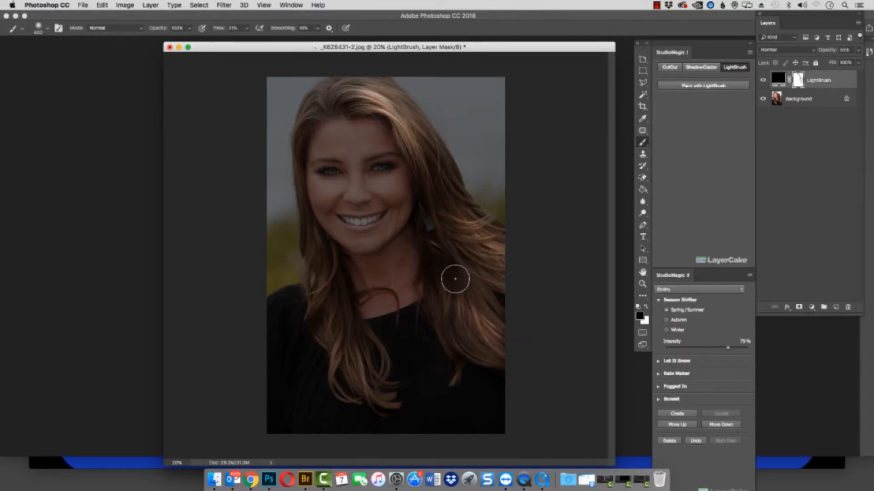
mouse_move(455, 279)
mouse_down()
mouse_move(465, 338)
mouse_move(490, 356)
mouse_up()
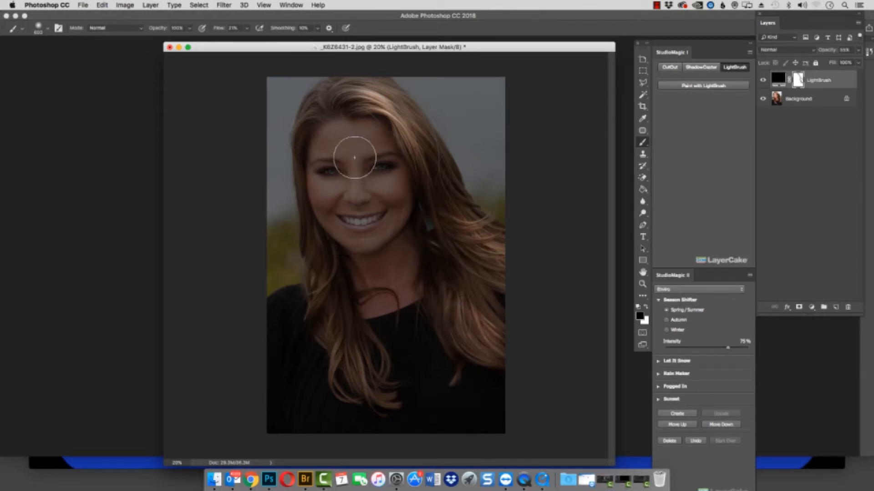
- Enlarge the brush to cover most of the face and paint light over the woman's face down to the chin
key(bracketright)
key(bracketright)
key(bracketright)
key(bracketright)
key(bracketright)
key(bracketright)
key(bracketright)
key(bracketright)
key(bracketright)
key(bracketright)
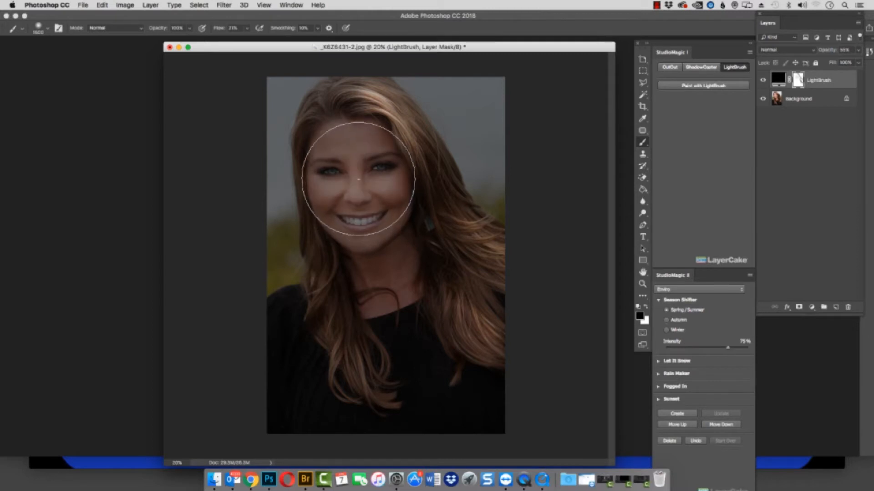
mouse_move(359, 179)
mouse_down()
mouse_move(357, 171)
mouse_move(368, 233)
mouse_up()
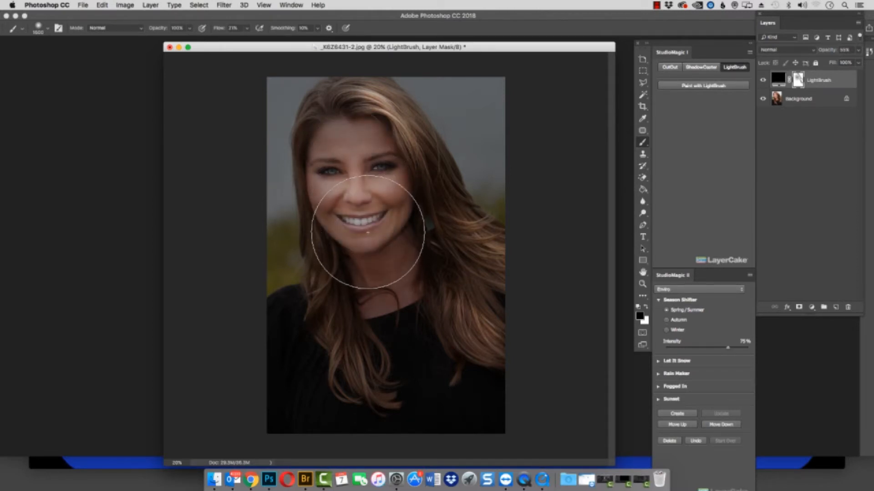
- Shrink the brush and paint light along the hair strands hanging down the left side of the portrait
key(bracketleft)
key(bracketleft)
key(bracketleft)
key(bracketleft)
key(bracketleft)
key(bracketleft)
key(bracketleft)
key(bracketleft)
key(bracketleft)
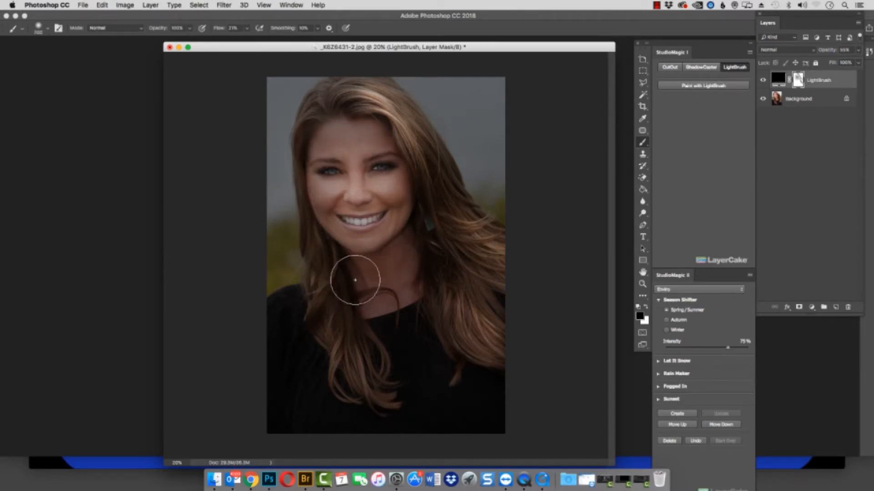
key(bracketleft)
key(bracketleft)
mouse_move(323, 253)
mouse_down()
mouse_move(342, 335)
mouse_move(368, 383)
mouse_up()
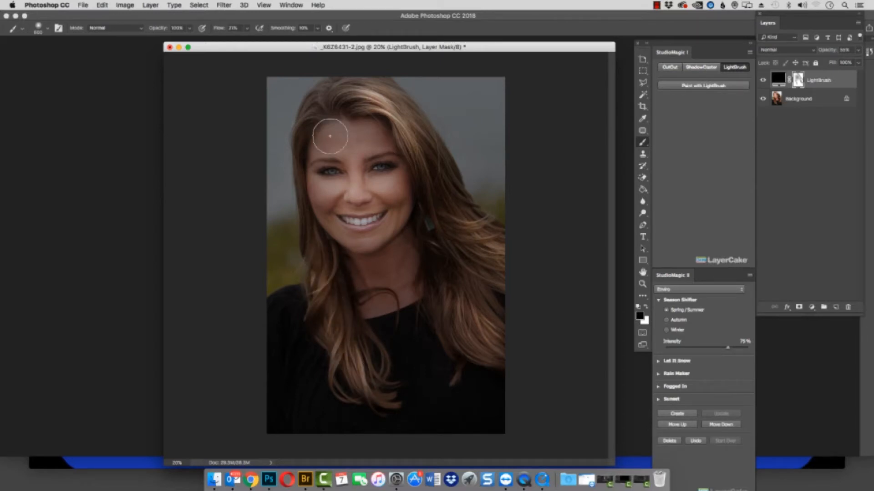